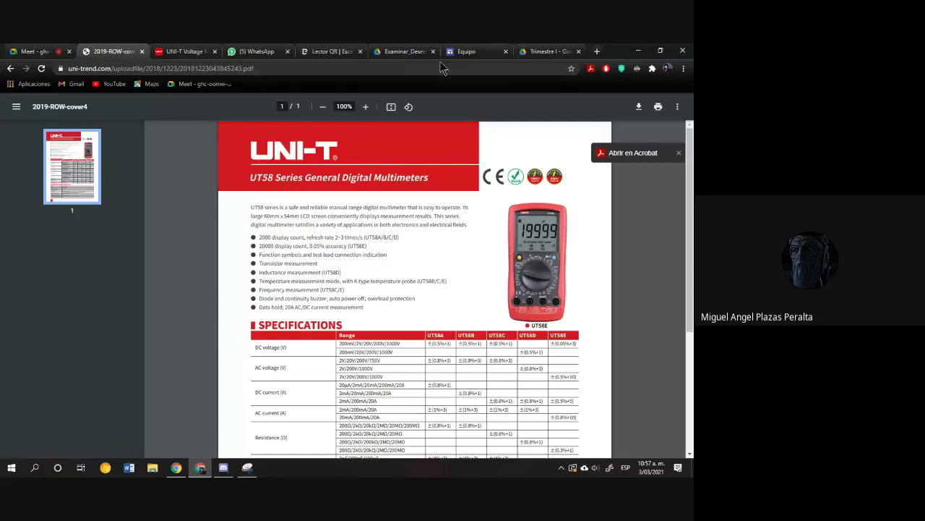
# Step: Copy the web address of the UNI-T UT58 datasheet PDF and return to the Equipo site editor
pyautogui.click(457, 50)
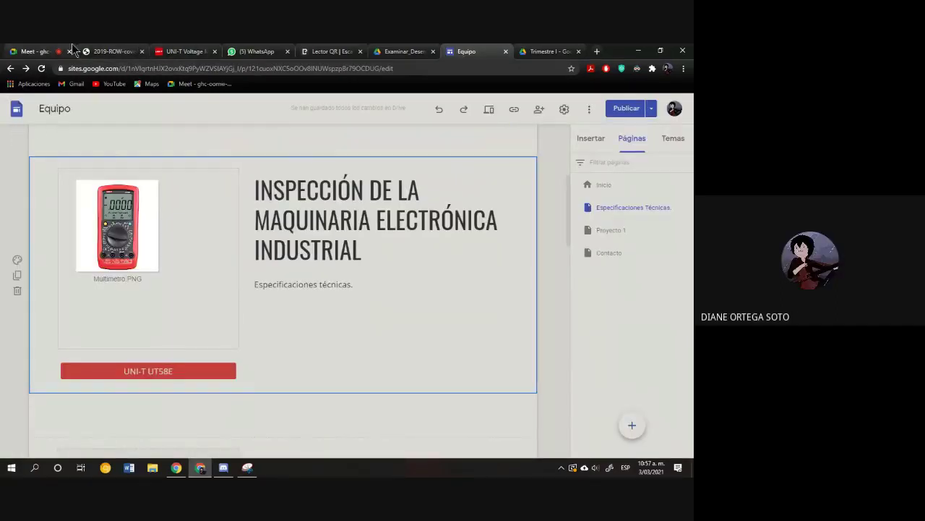
pyautogui.click(108, 51)
pyautogui.rightClick(195, 70)
pyautogui.click(225, 124)
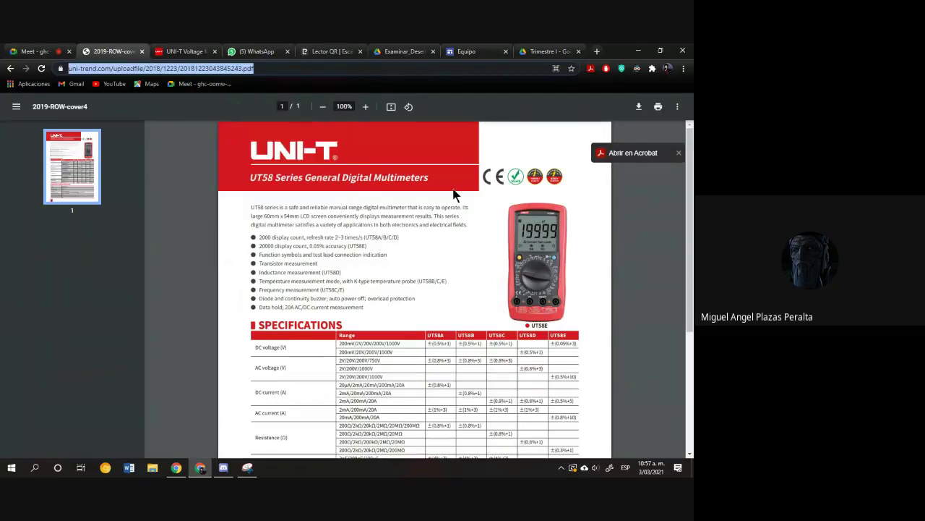
pyautogui.click(477, 52)
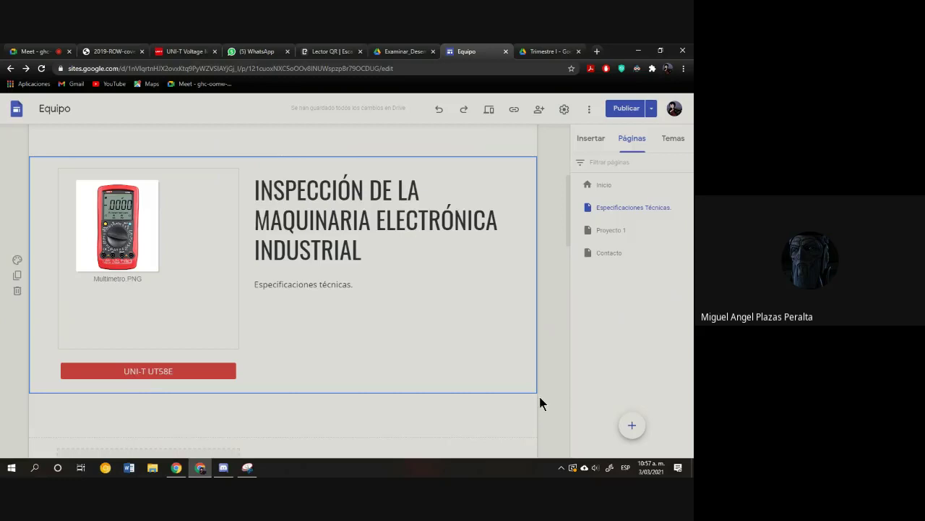
# Step: Replace the UNI-T UT58E button's page link with uni-trend.com/uploadfile/2018/1223/20181223043845243.pdf and update the button
pyautogui.click(187, 372)
pyautogui.doubleClick(188, 373)
pyautogui.click(188, 372)
pyautogui.click(188, 372)
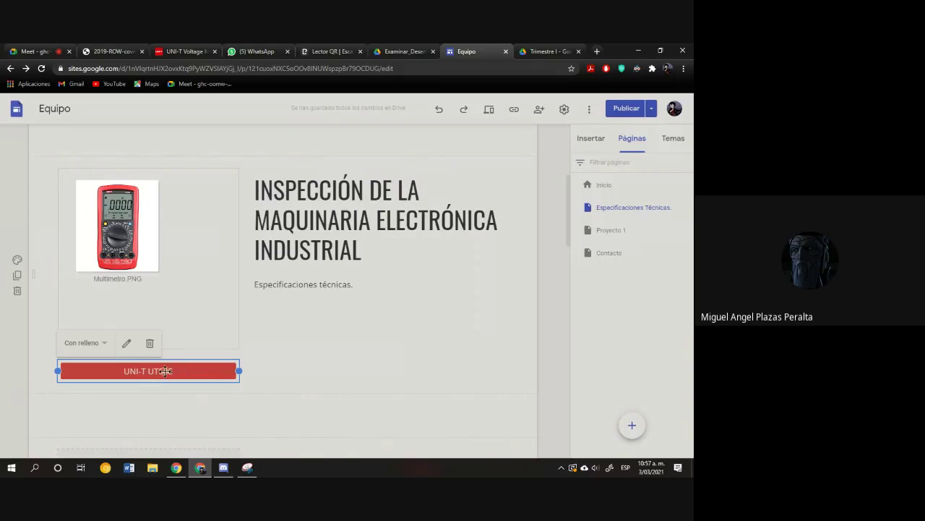
pyautogui.doubleClick(139, 370)
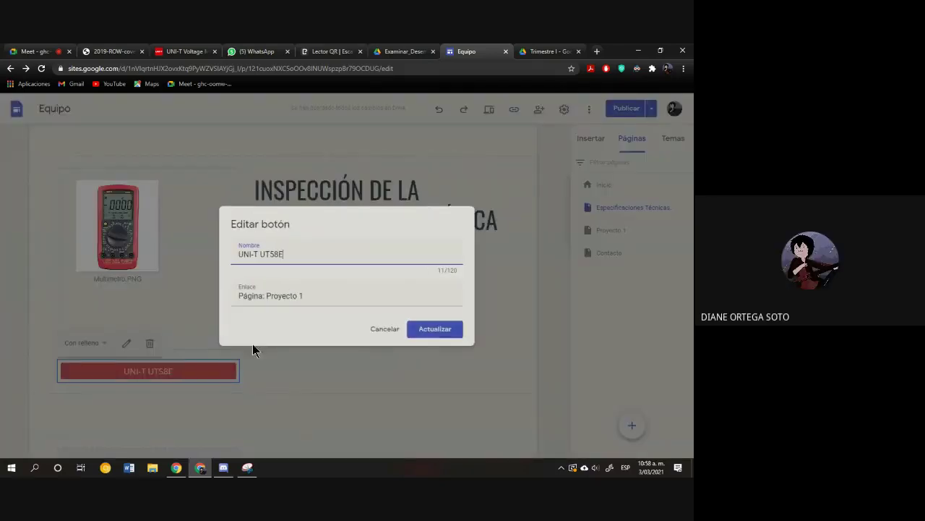
pyautogui.doubleClick(259, 297)
pyautogui.click(313, 296)
pyautogui.press('BackSpace')
pyautogui.press('BackSpace')
pyautogui.press('BackSpace')
pyautogui.press('BackSpace')
pyautogui.press('BackSpace')
pyautogui.press('BackSpace')
pyautogui.press('BackSpace')
pyautogui.press('BackSpace')
pyautogui.press('BackSpace')
pyautogui.press('BackSpace')
pyautogui.press('BackSpace')
pyautogui.press('BackSpace')
pyautogui.press('BackSpace')
pyautogui.press('BackSpace')
pyautogui.press('BackSpace')
pyautogui.press('BackSpace')
pyautogui.press('BackSpace')
pyautogui.press('BackSpace')
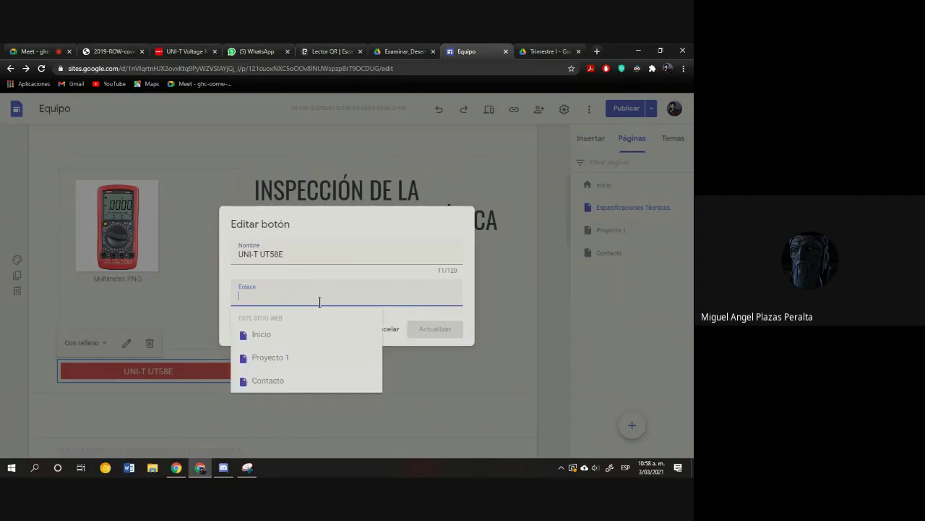
pyautogui.write('uni-trend.com/uploadfiles/2018/1223/20181223043845243.pdf')
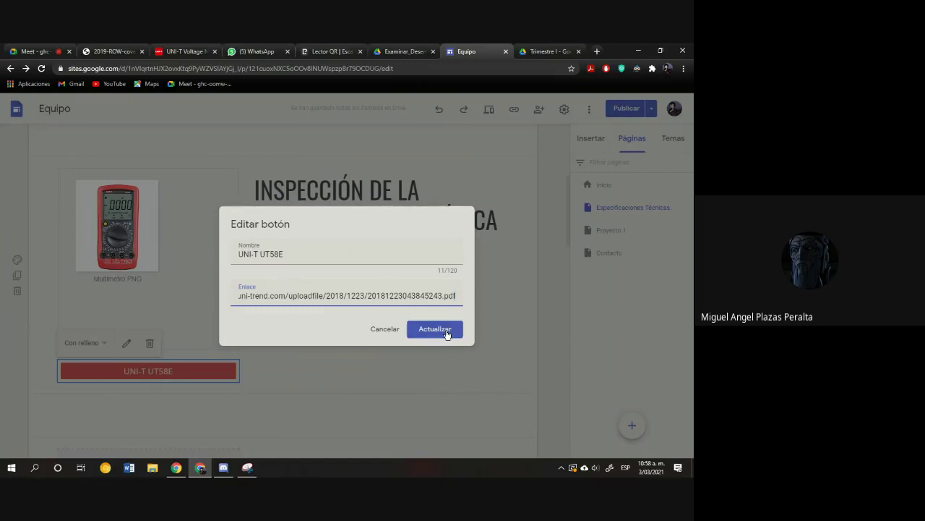
pyautogui.click(446, 329)
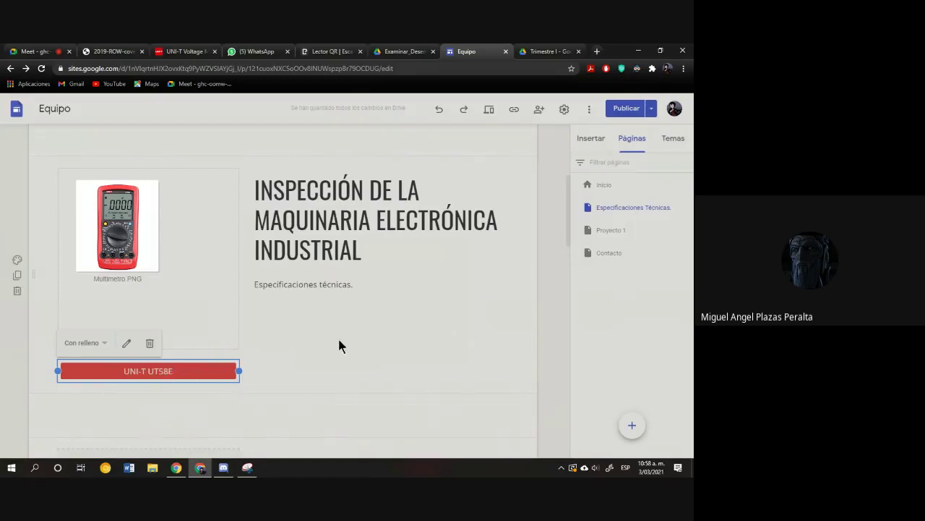
# Step: Save the UNI-T UT58 datasheet PDF in the Descargas folder as "Manual del Multimetro"
pyautogui.click(124, 51)
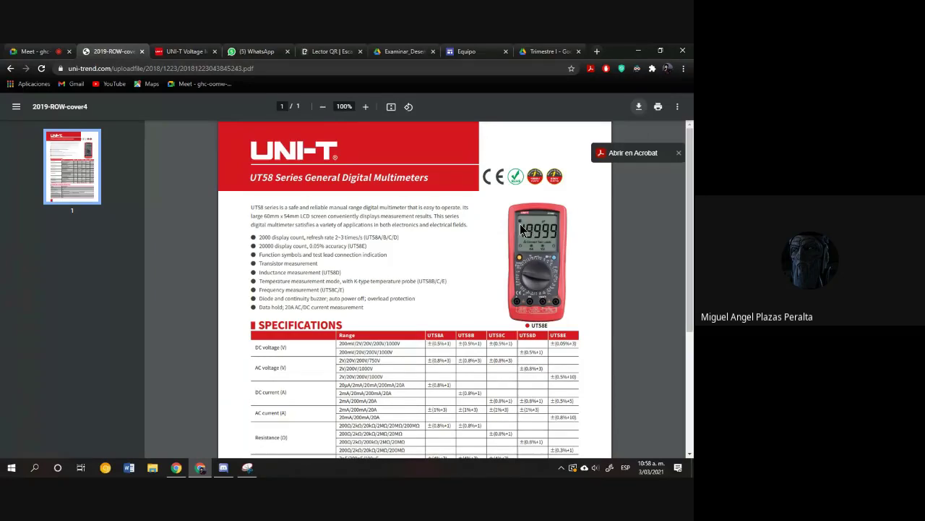
pyautogui.hotkey('ctrl', 's')
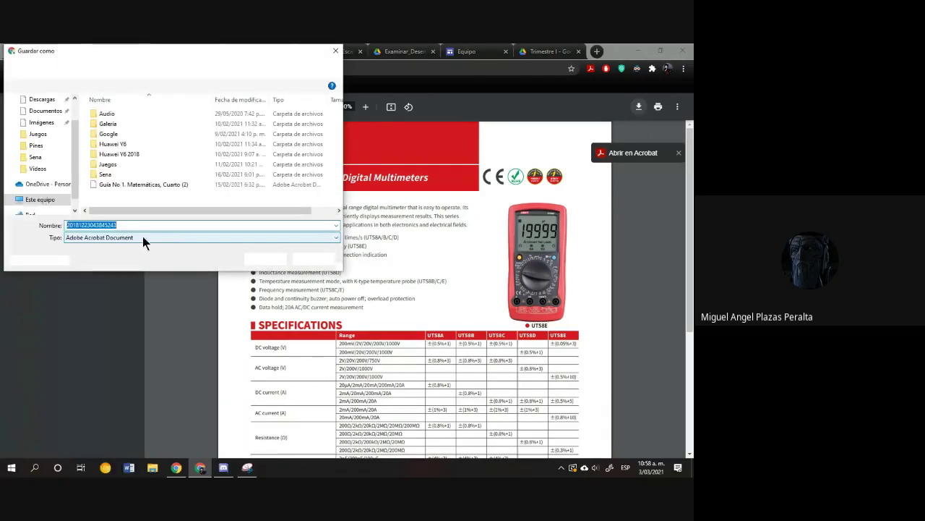
pyautogui.click(41, 99)
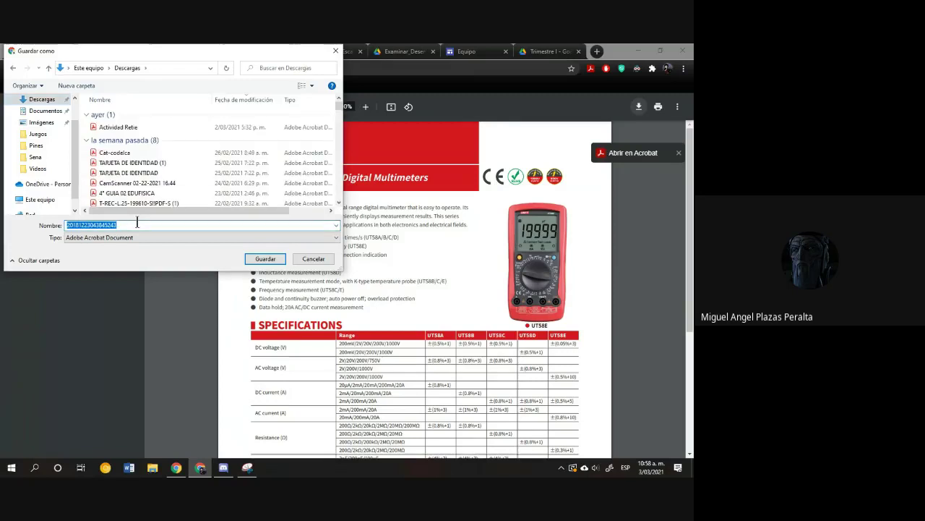
pyautogui.write('Manual del m')
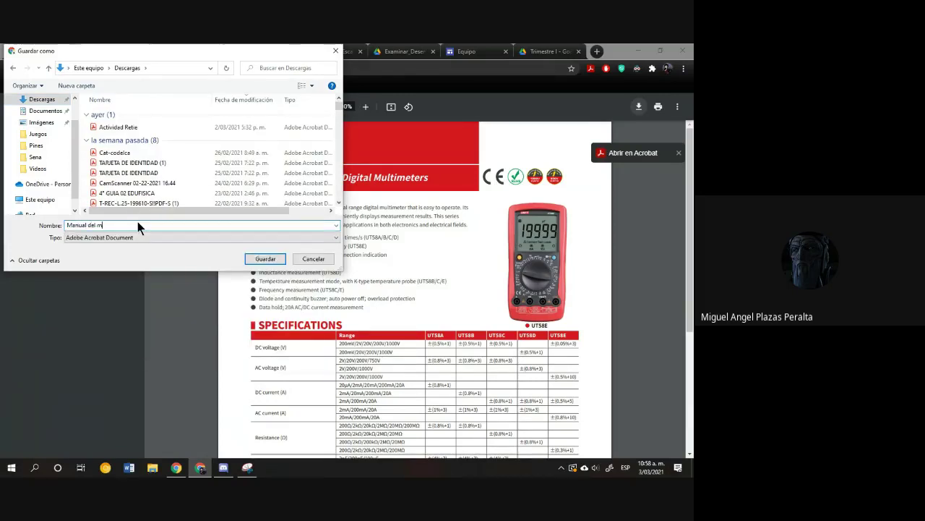
pyautogui.press('BackSpace')
pyautogui.write('Multimetro')
pyautogui.press('Return')
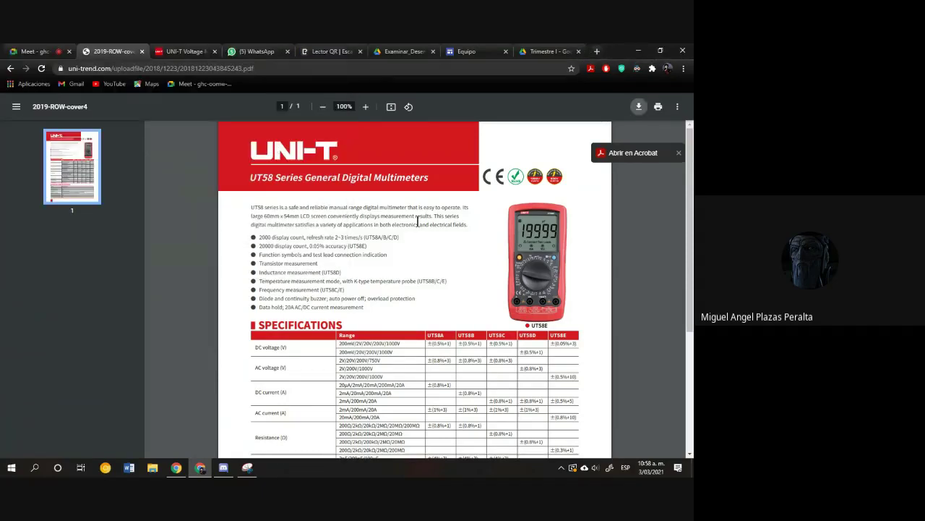
# Step: Switch to Google Drive and open the 1_Especificaciones_Técnicas folder inside Examinar_Desempeño_Componentes
pyautogui.click(543, 47)
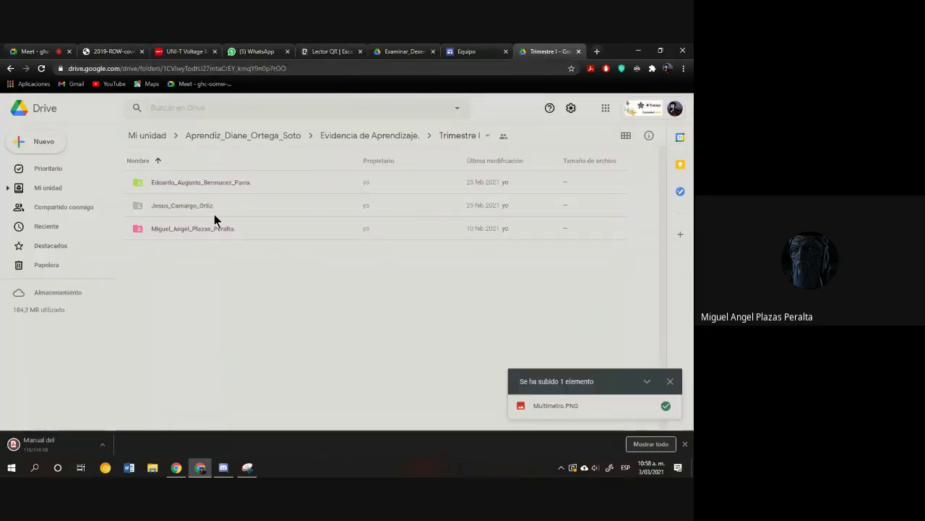
pyautogui.doubleClick(205, 229)
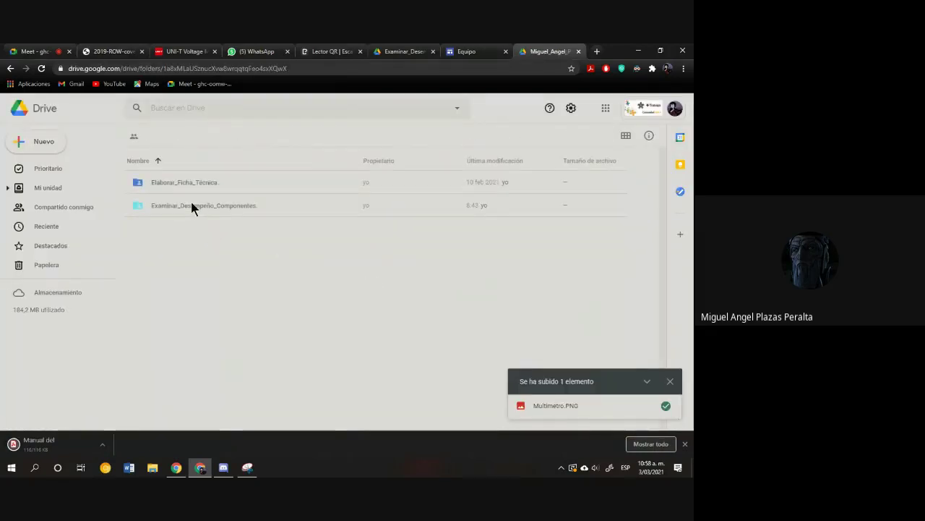
pyautogui.doubleClick(192, 205)
pyautogui.doubleClick(199, 183)
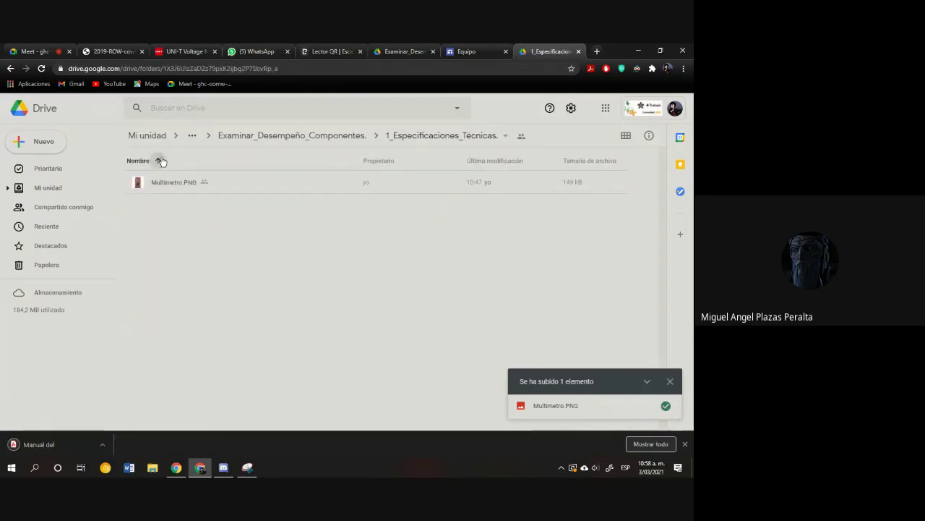
pyautogui.click(325, 136)
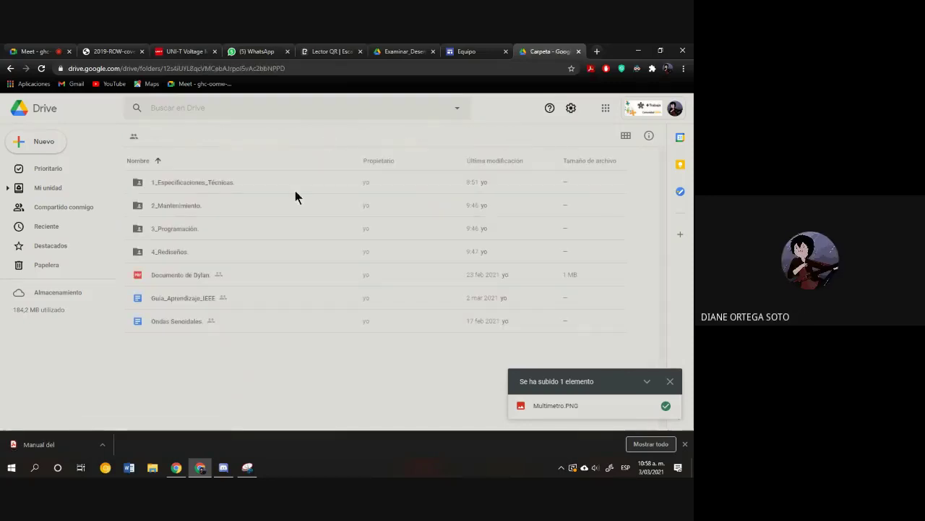
pyautogui.doubleClick(211, 182)
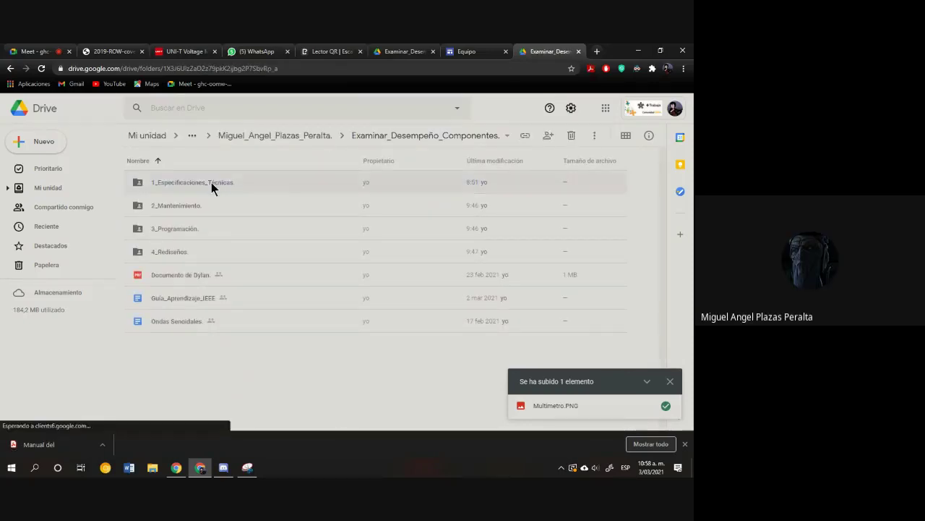
pyautogui.click(62, 145)
pyautogui.click(78, 173)
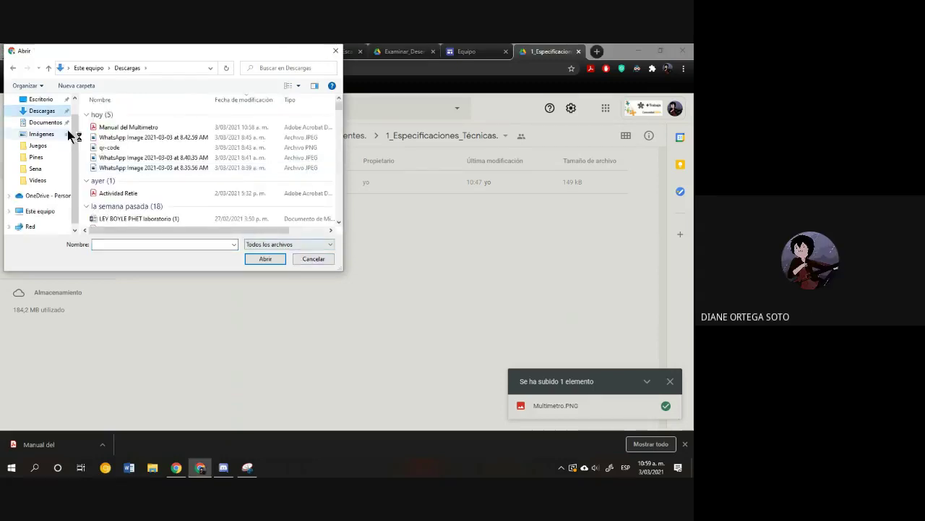
pyautogui.click(313, 258)
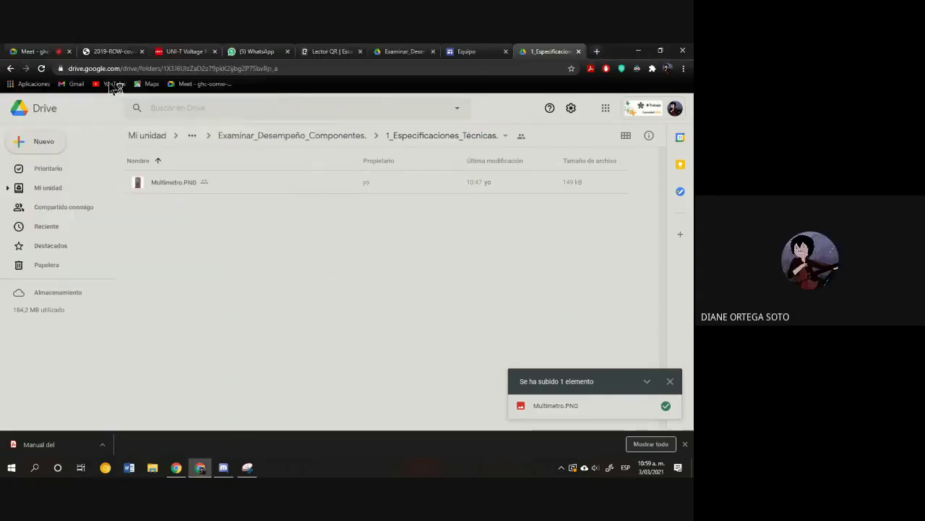
# Step: Review the datasheet and site tabs, and show the Product Flyer section on UNI-T's UT58E product page
pyautogui.click(130, 49)
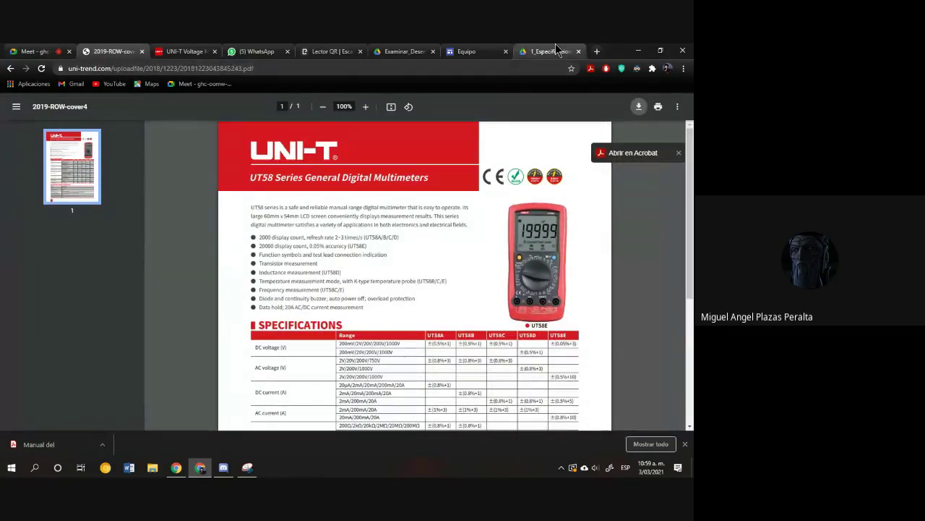
pyautogui.click(466, 51)
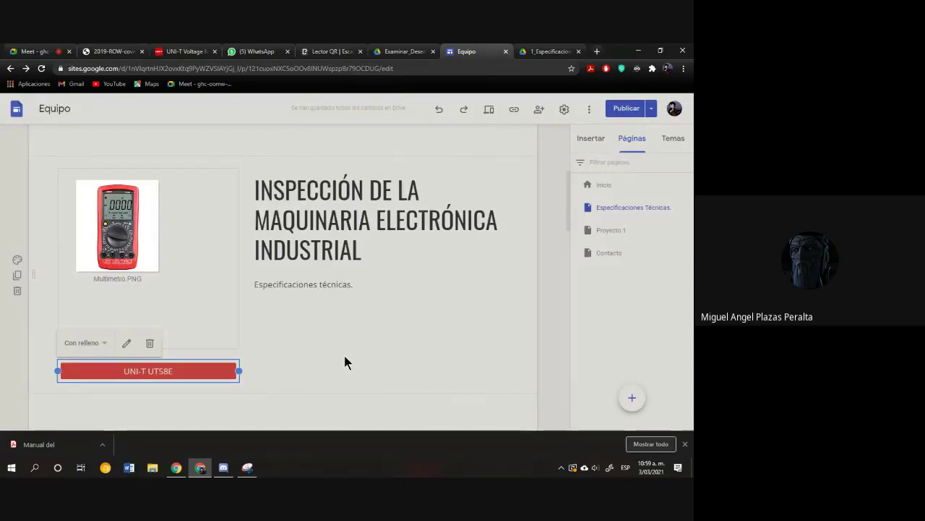
pyautogui.click(193, 52)
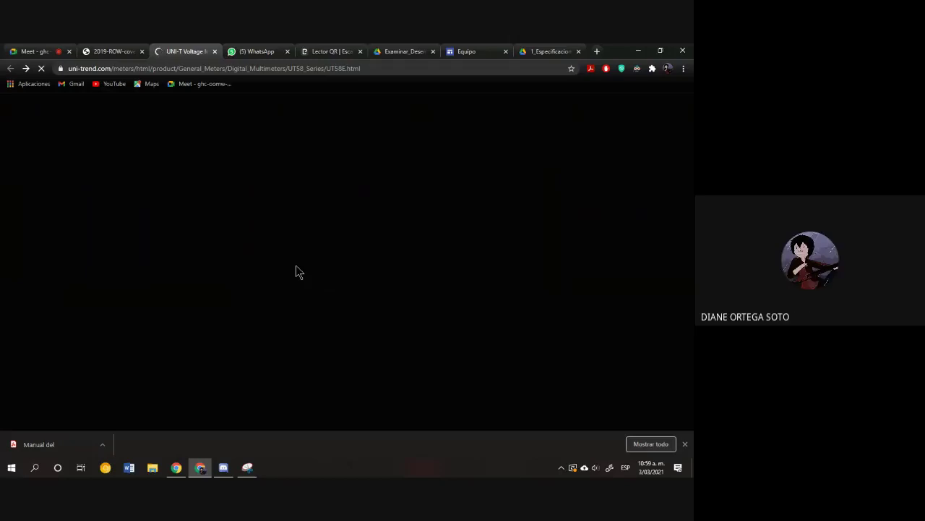
pyautogui.click(684, 443)
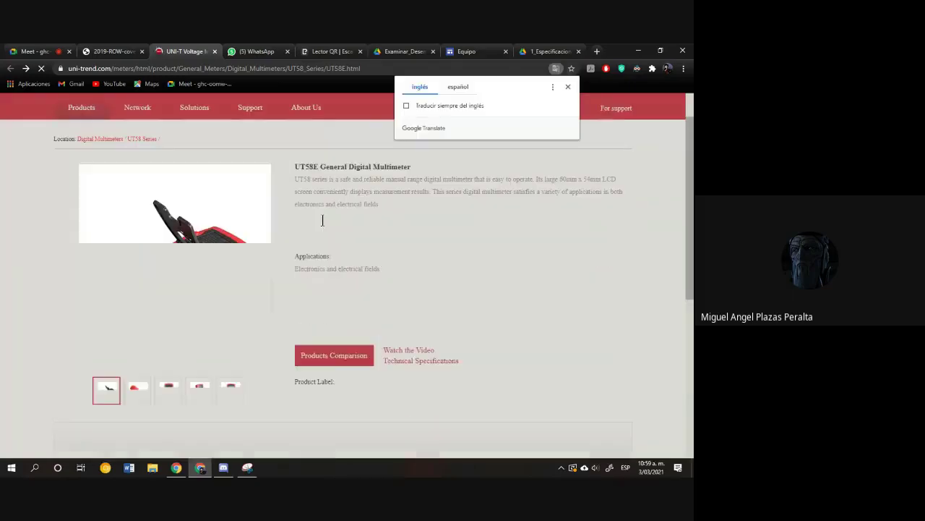
pyautogui.scroll(-3, 474, 252)
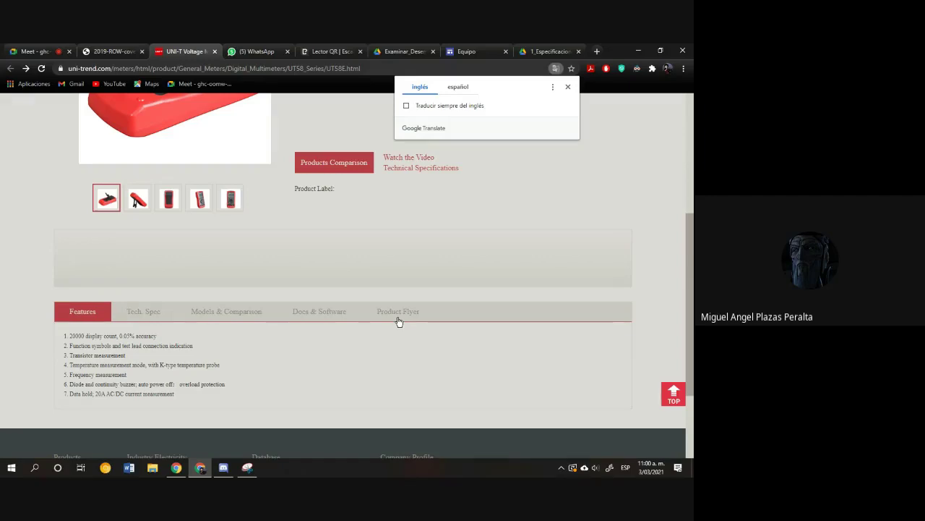
pyautogui.click(397, 315)
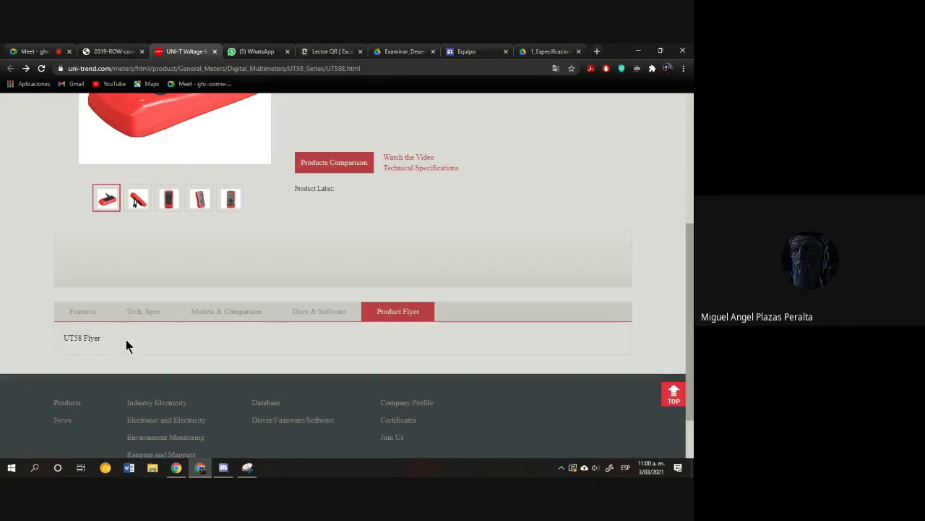
# Step: Upload Manual del Multimetro.pdf from Descargas to the 1_Especificaciones_Técnicas folder in Google Drive
pyautogui.click(470, 51)
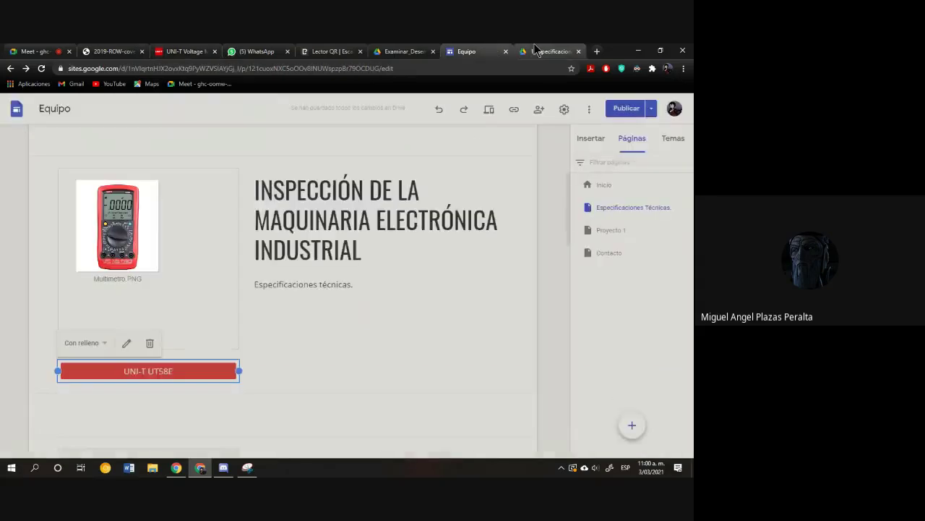
pyautogui.click(549, 51)
pyautogui.click(36, 141)
pyautogui.click(71, 168)
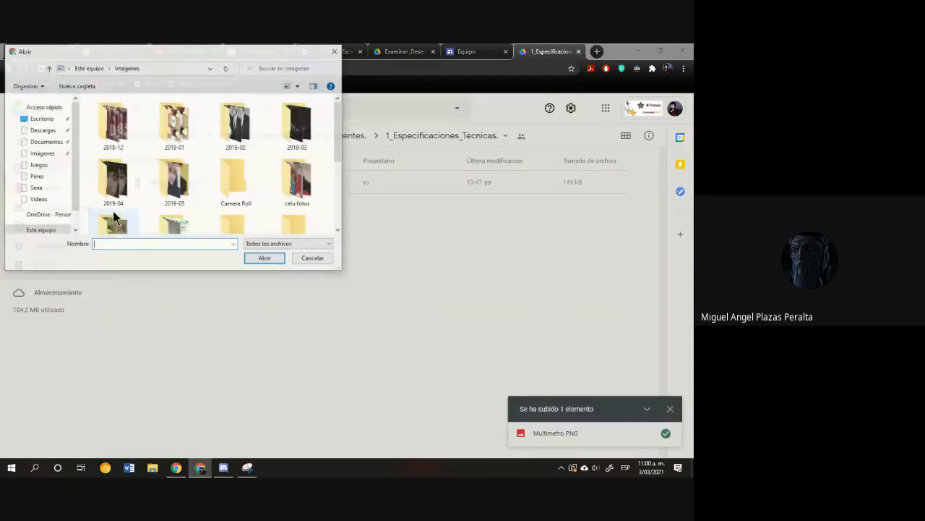
pyautogui.click(41, 130)
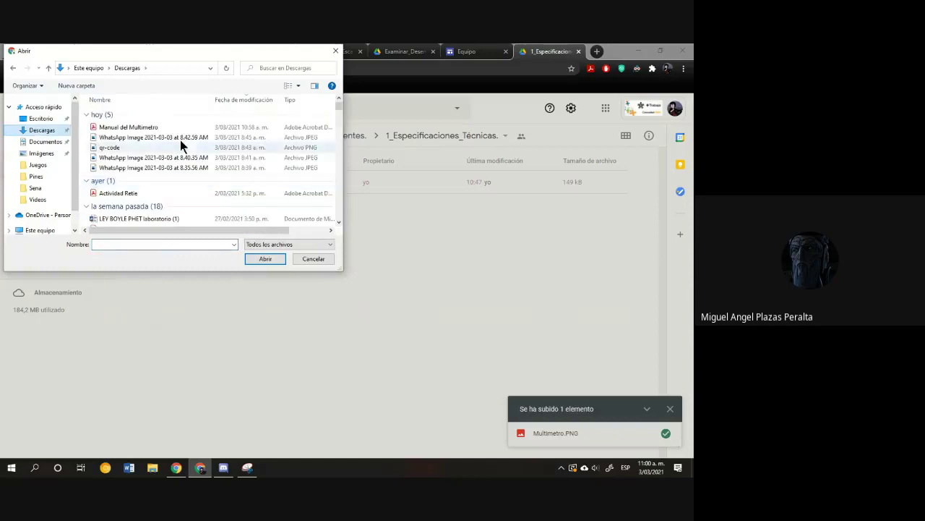
pyautogui.click(155, 128)
pyautogui.click(261, 260)
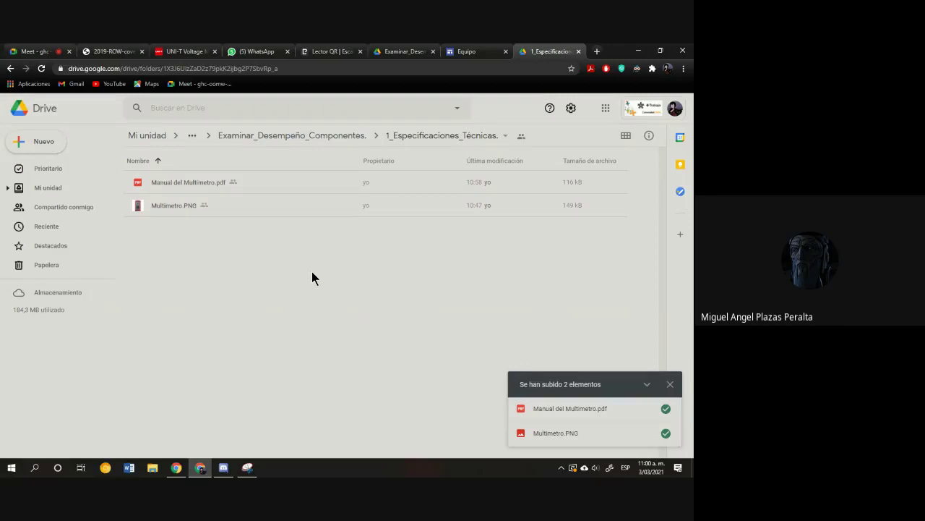
# Step: Open the Equipo site's publishing review in Google Sites and examine the draft of the Inicio page beside the published version
pyautogui.click(469, 51)
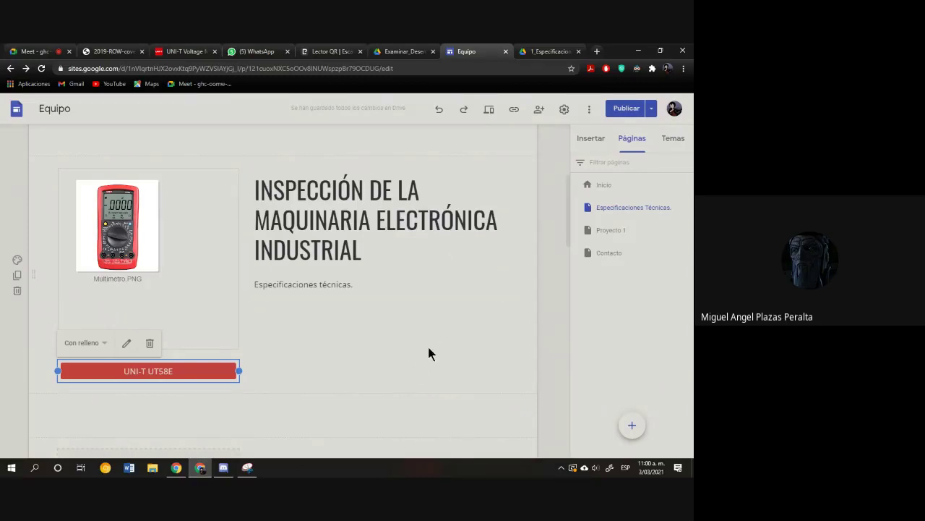
pyautogui.click(616, 110)
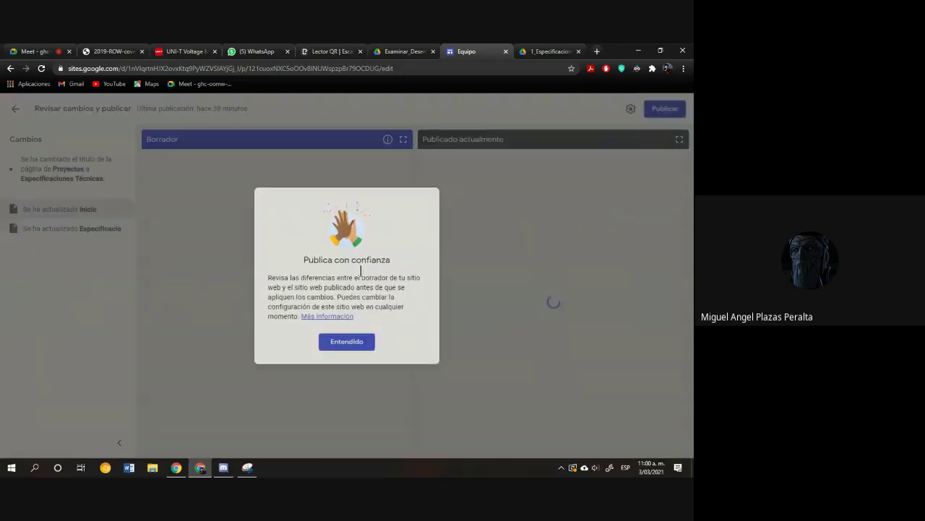
pyautogui.click(352, 344)
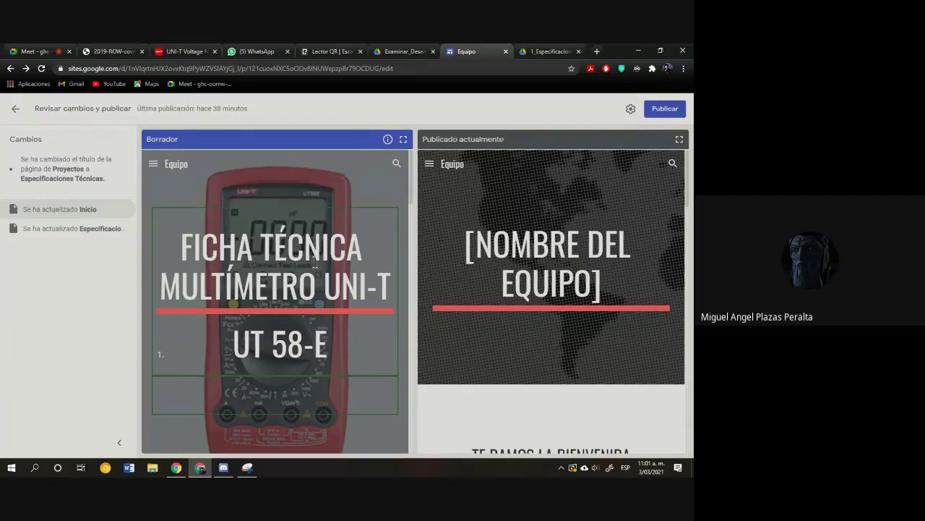
pyautogui.scroll(-1, 392, 319)
pyautogui.scroll(-10, 391, 317)
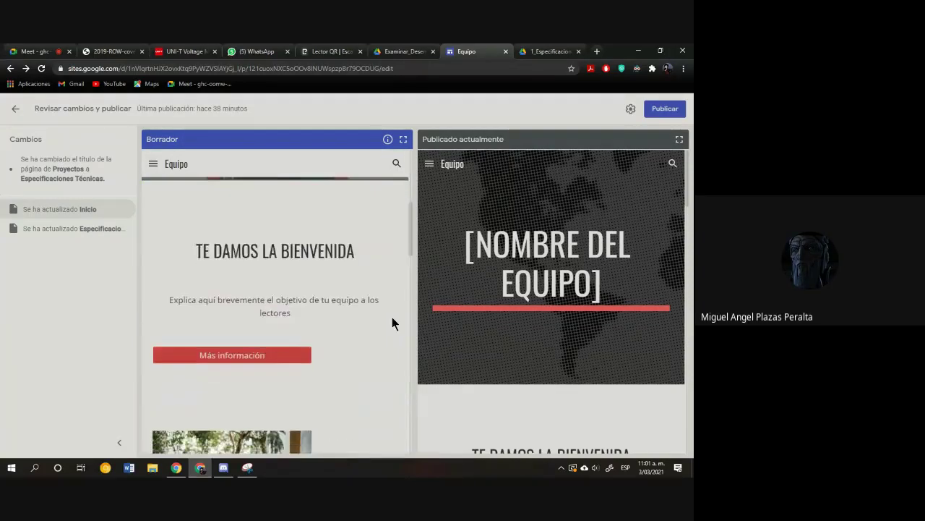
pyautogui.scroll(8, 395, 315)
pyautogui.scroll(1, 395, 316)
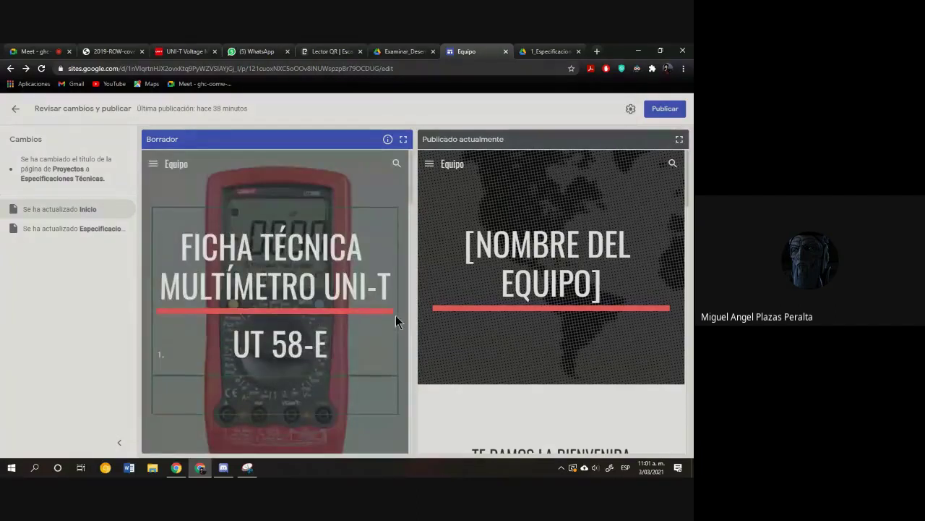
# Step: Publish the reviewed changes to the Equipo site and show the elements available for insertion on the Especificaciones Técnicas page
pyautogui.click(675, 109)
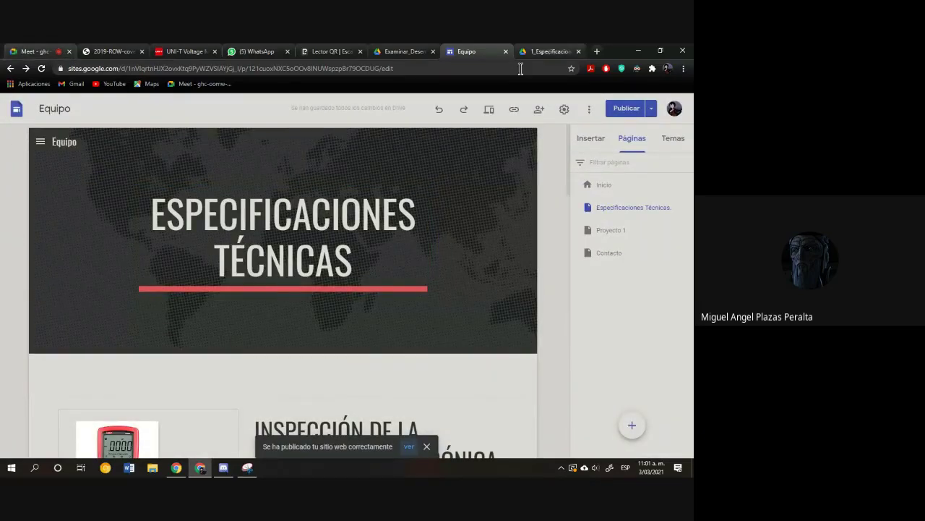
pyautogui.click(591, 138)
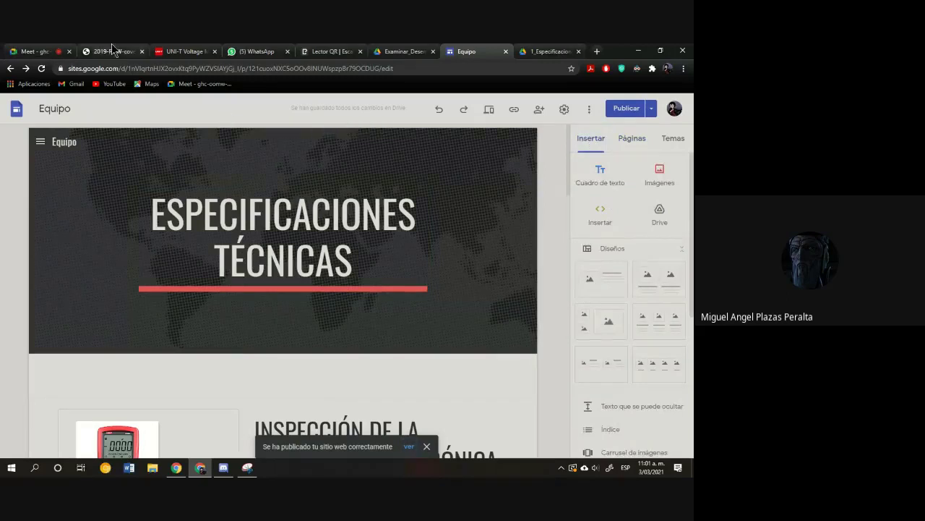
# Step: Switch to the Google Meet call and stop presenting the screen
pyautogui.click(257, 52)
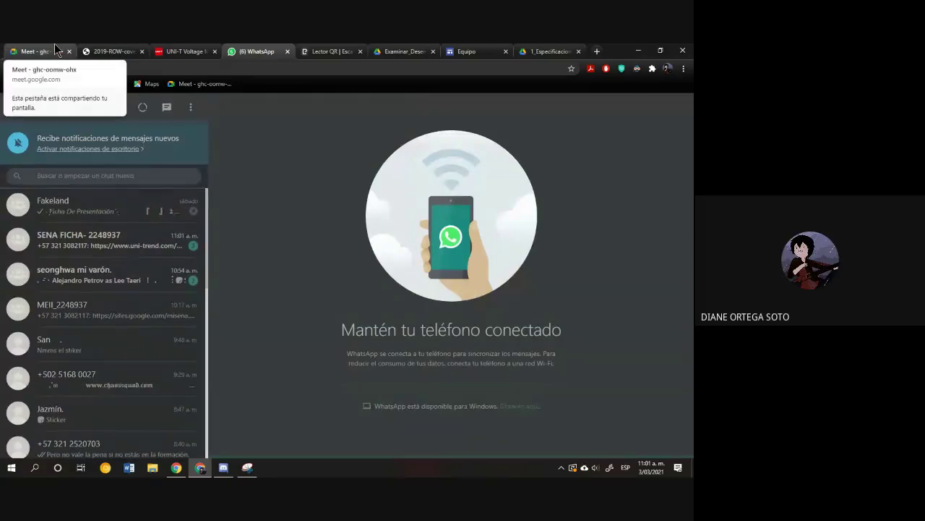
pyautogui.click(55, 46)
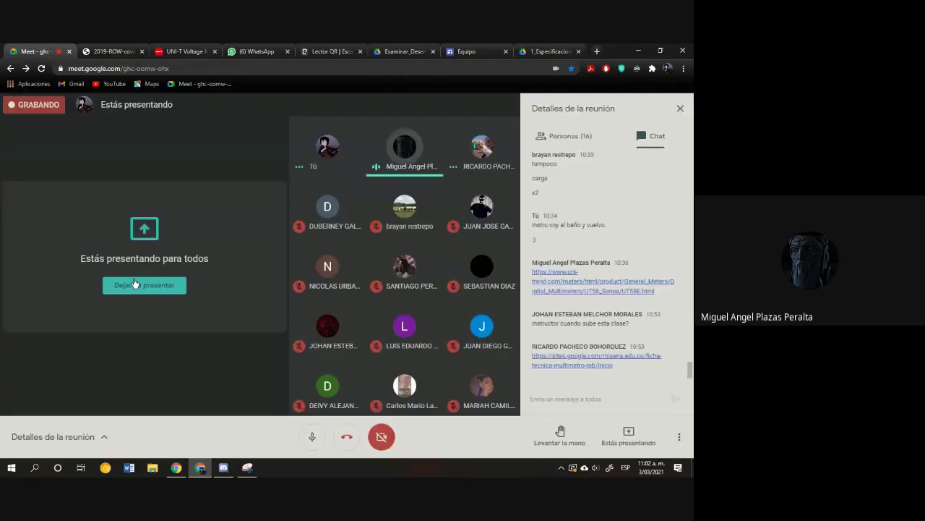
pyautogui.click(136, 287)
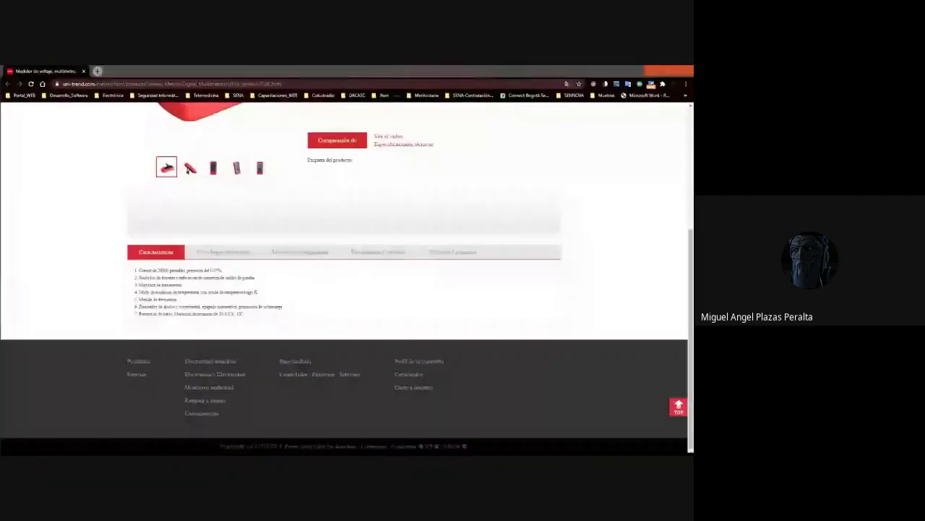
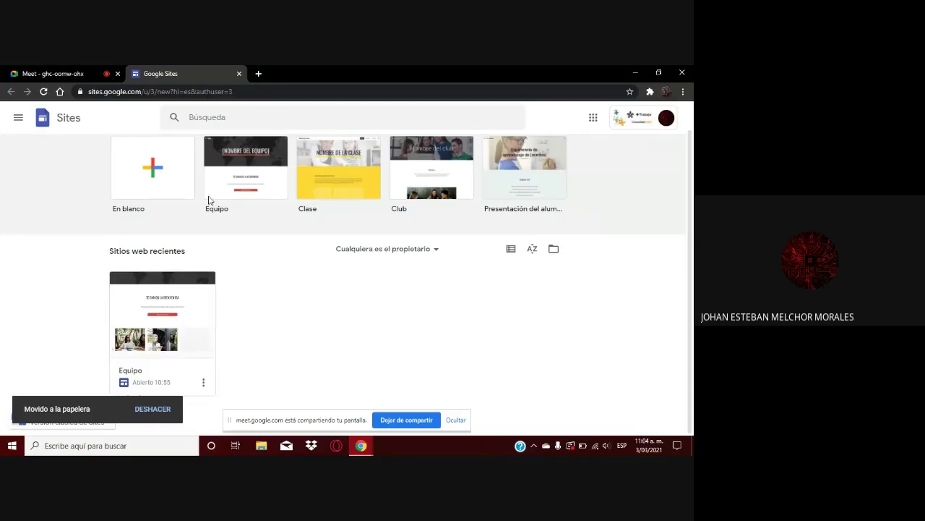
# Step: Open the recent Equipo site in Google Sites, and open the UT58E product link from the Meet chat in a new tab
pyautogui.click(165, 319)
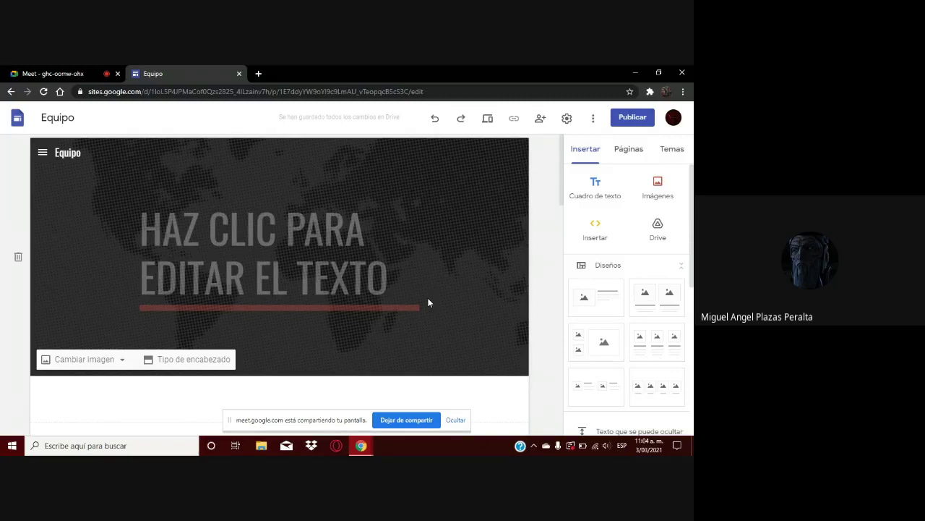
pyautogui.click(14, 70)
pyautogui.scroll(2, 603, 265)
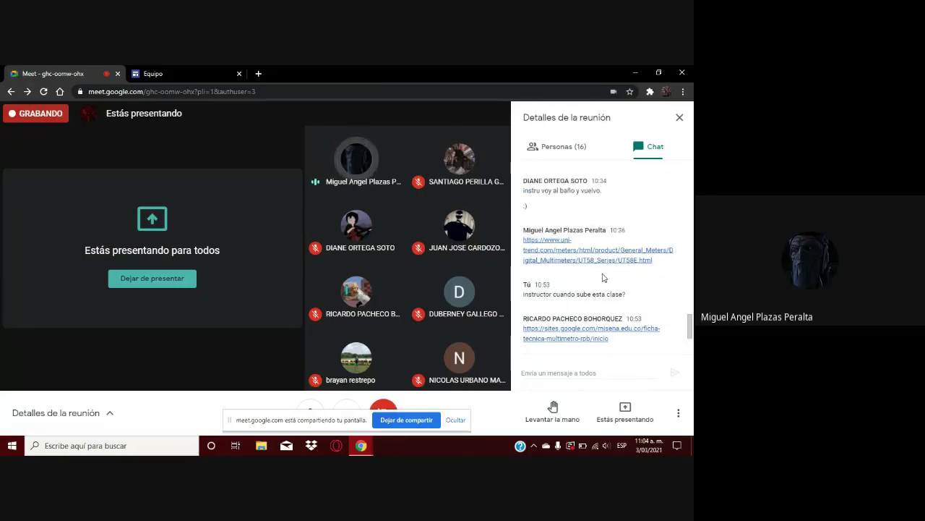
pyautogui.rightClick(561, 248)
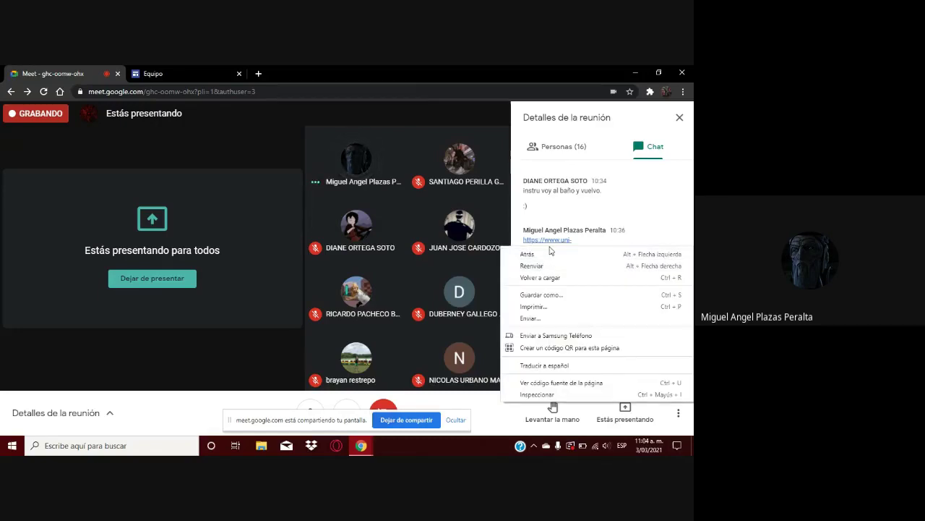
pyautogui.press('Escape')
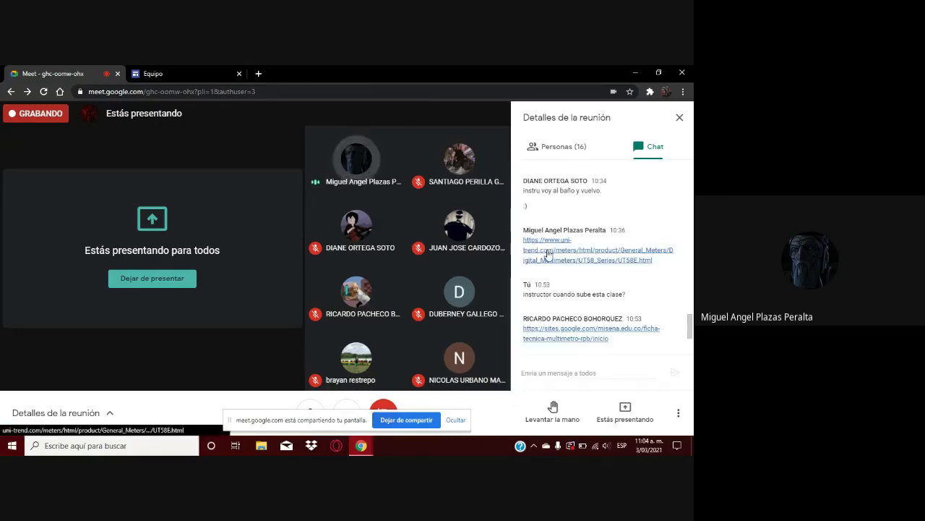
pyautogui.rightClick(550, 251)
pyautogui.click(549, 258)
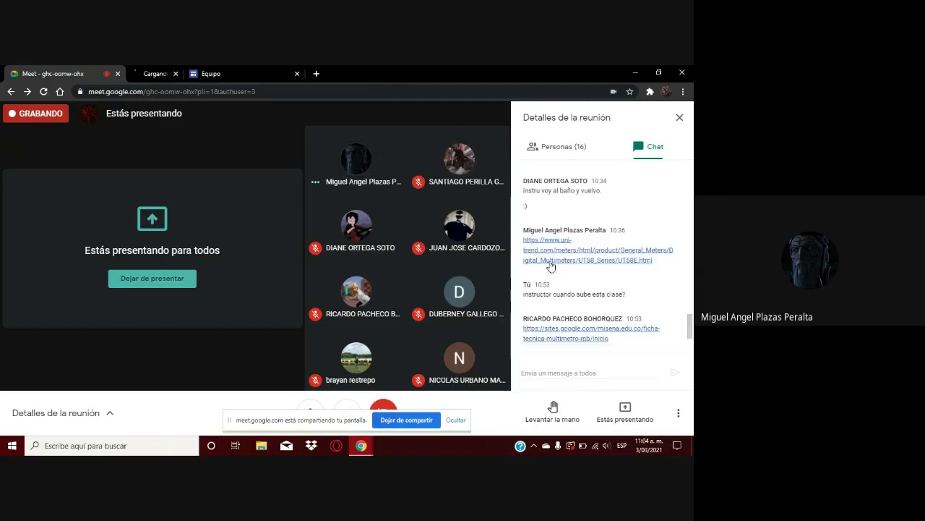
pyautogui.click(212, 70)
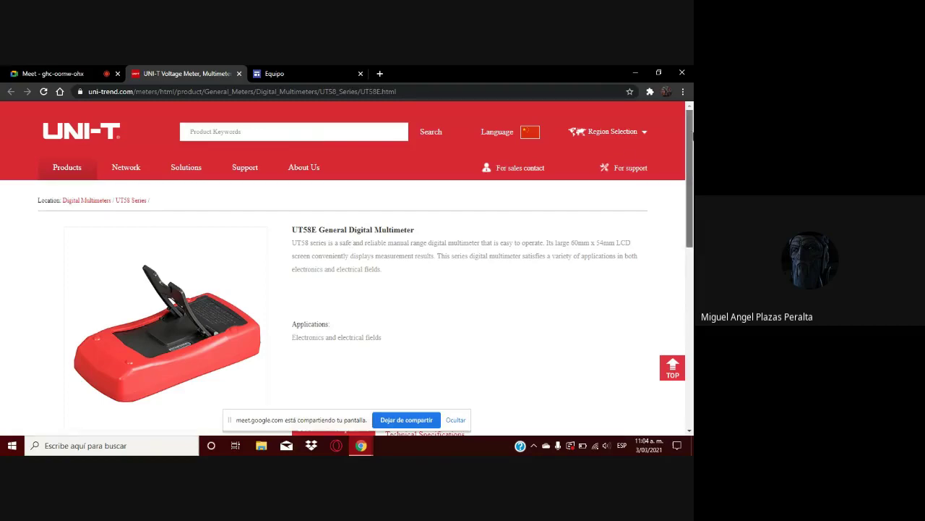
# Step: Display the front-view photo of the UT58E multimeter on the product page and capture it with a rectangular screen snip
pyautogui.moveTo(692, 135); pyautogui.dragTo(692, 166)
pyautogui.click(224, 392)
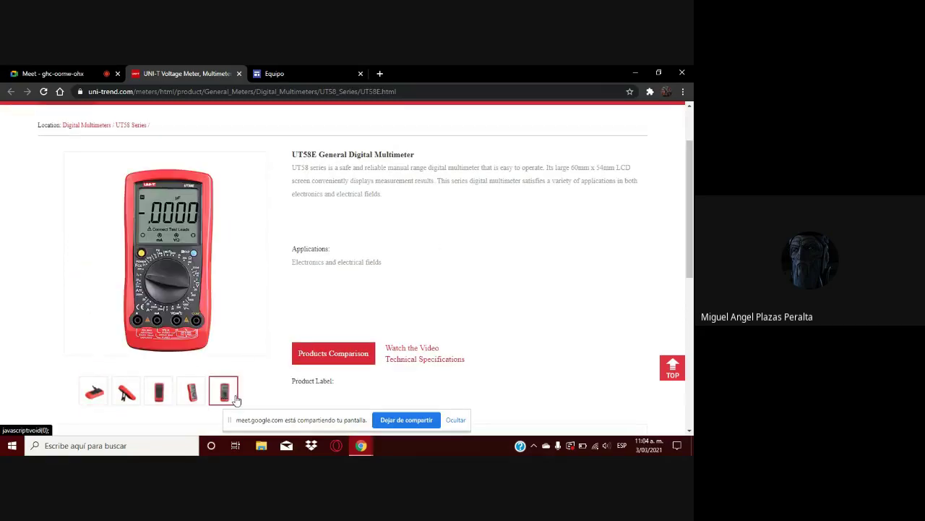
pyautogui.click(677, 444)
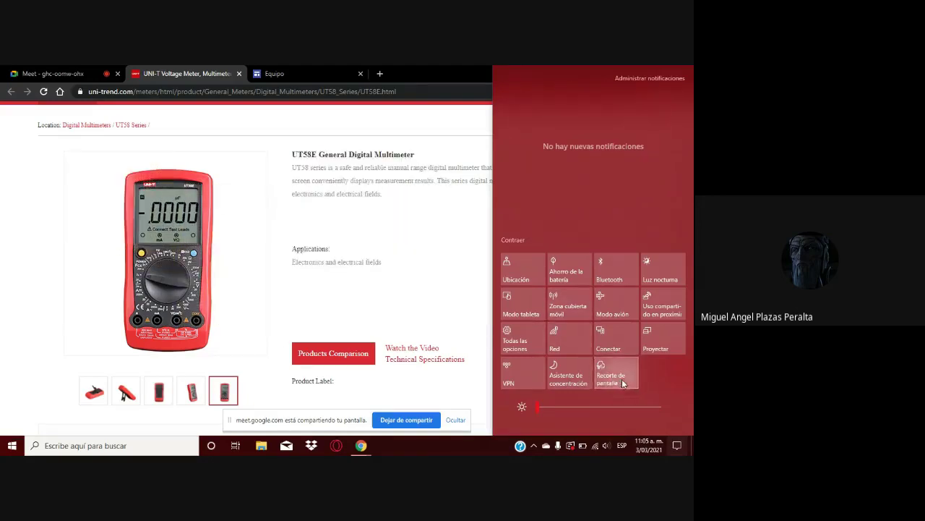
pyautogui.click(345, 291)
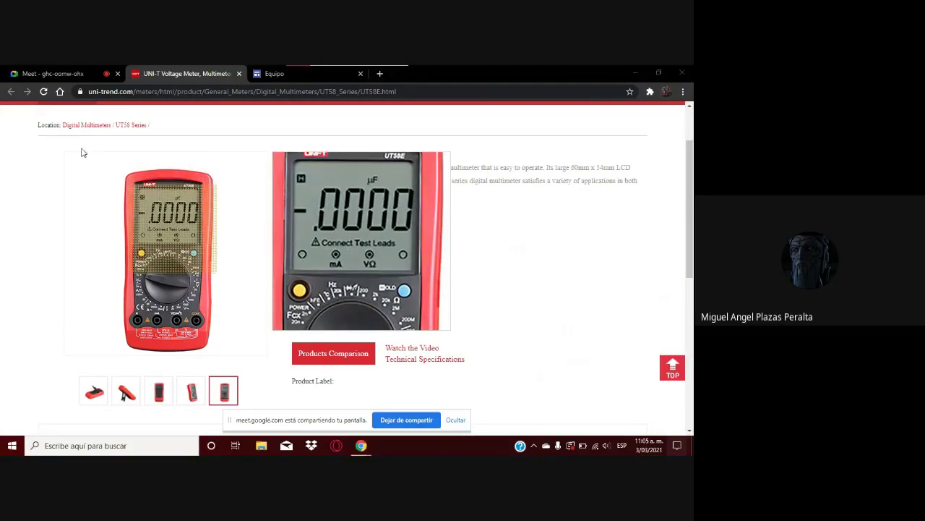
pyautogui.press('super+shift+s')
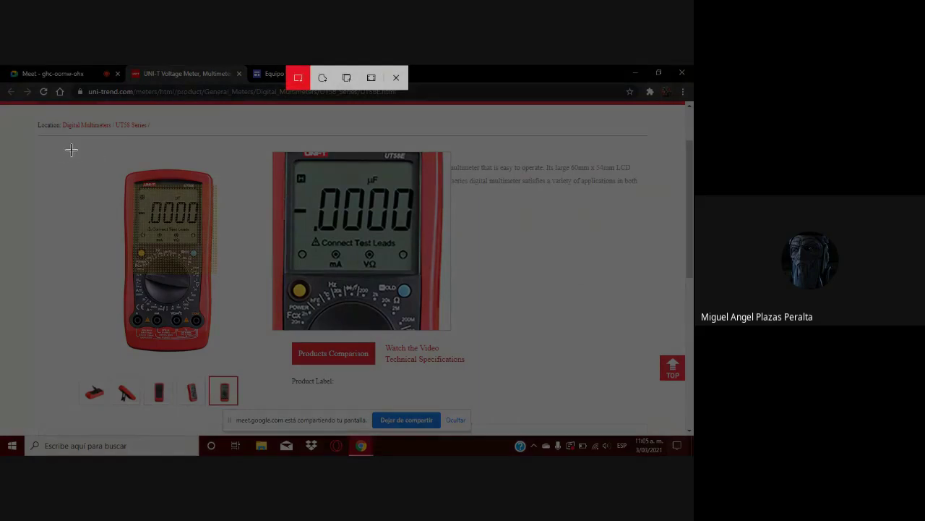
pyautogui.moveTo(104, 159); pyautogui.dragTo(225, 352)
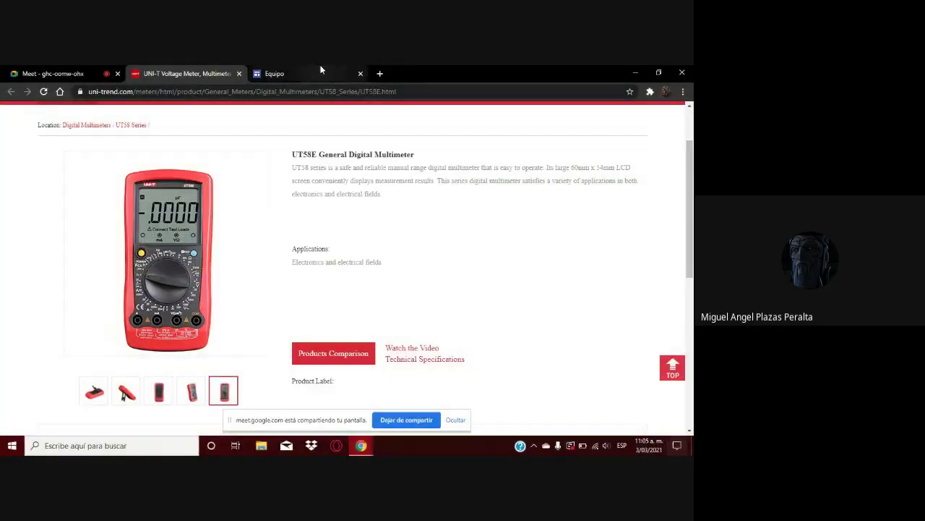
# Step: Open Google Drive in a new tab and switch it to the misena.edu.co account
pyautogui.click(322, 70)
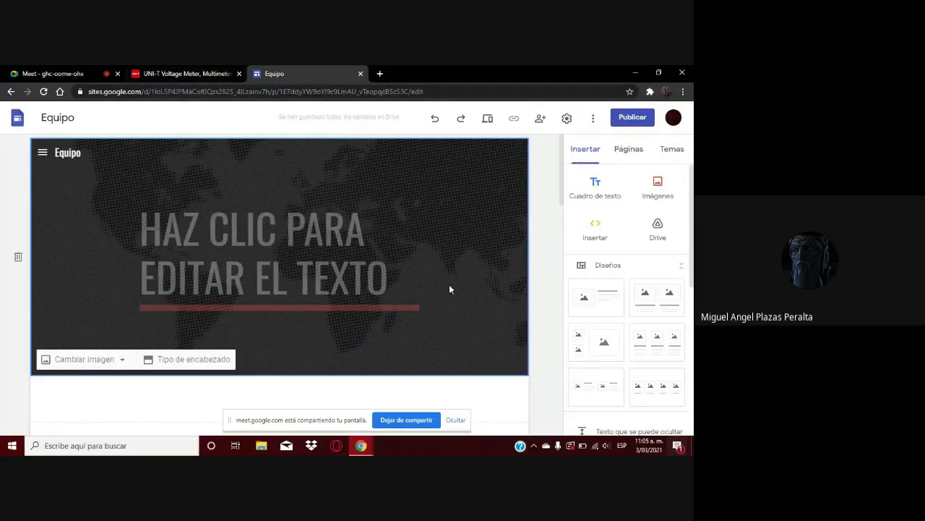
pyautogui.click(381, 74)
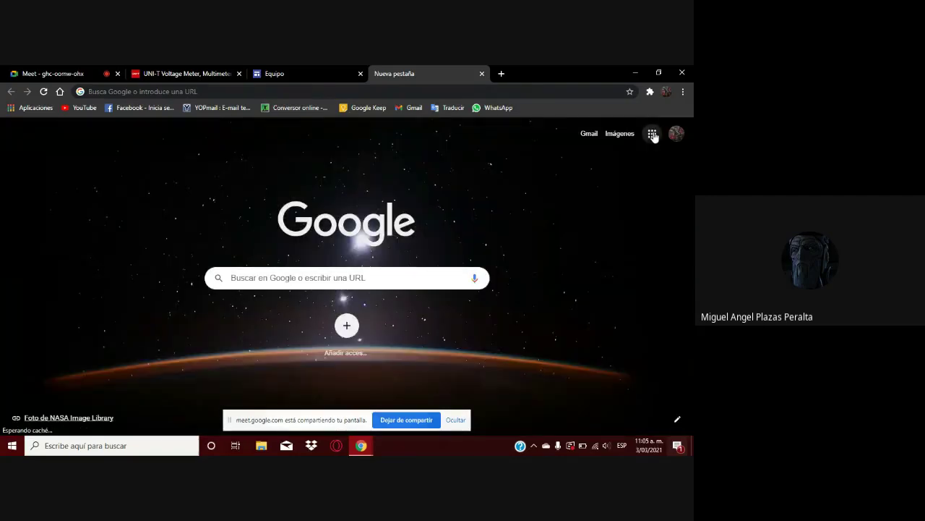
pyautogui.click(652, 134)
pyautogui.click(625, 237)
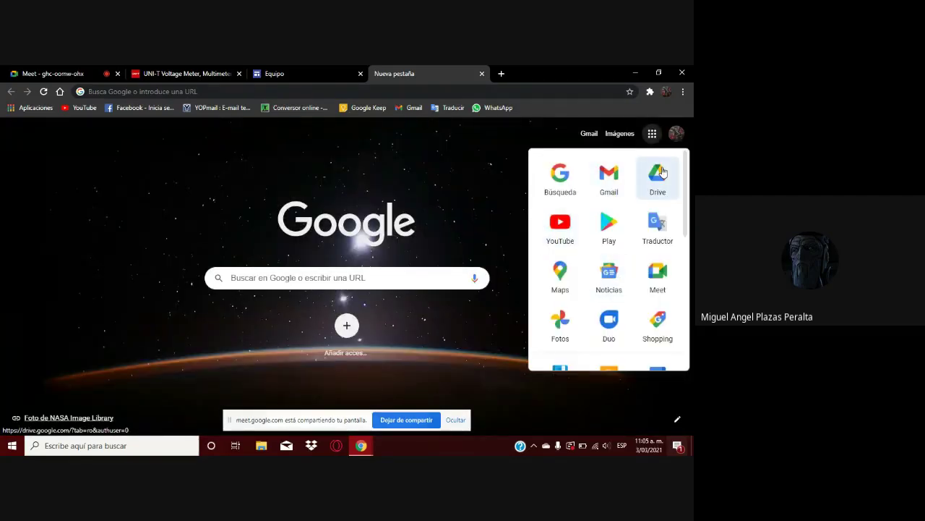
pyautogui.click(659, 174)
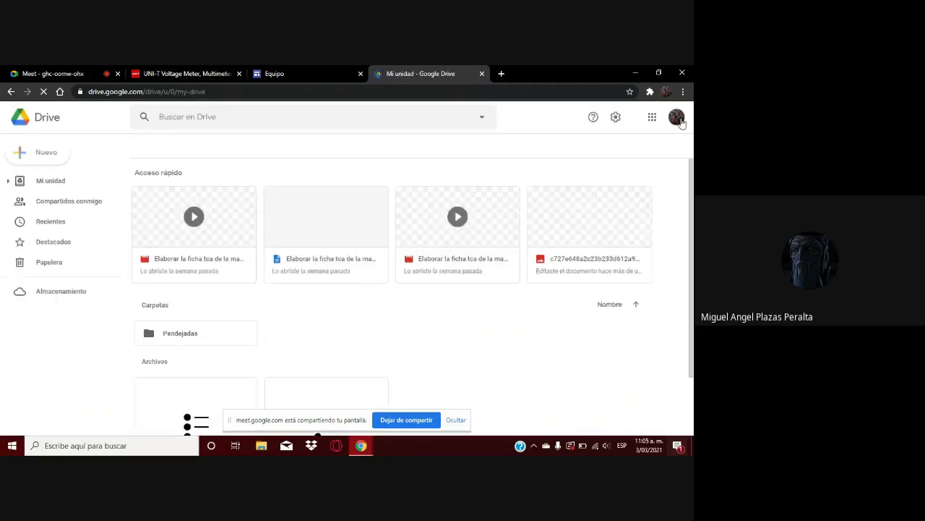
pyautogui.click(676, 116)
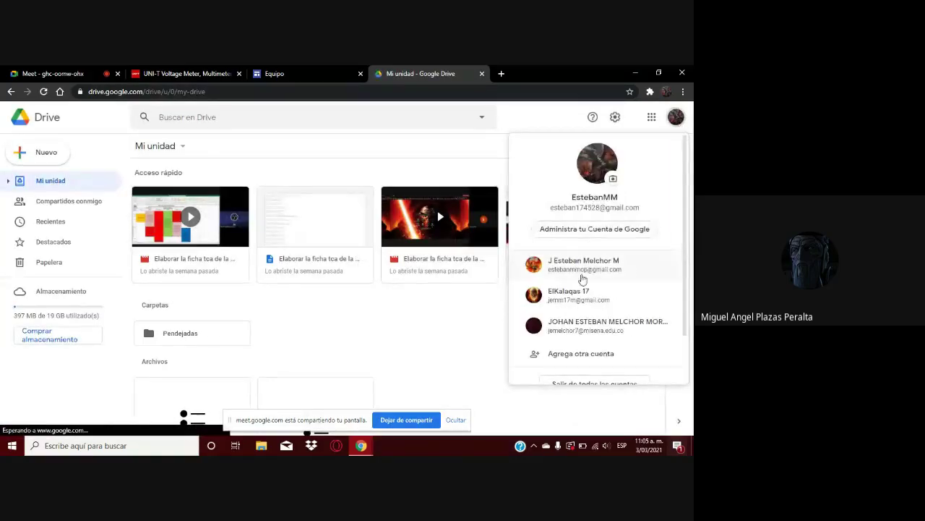
pyautogui.click(577, 322)
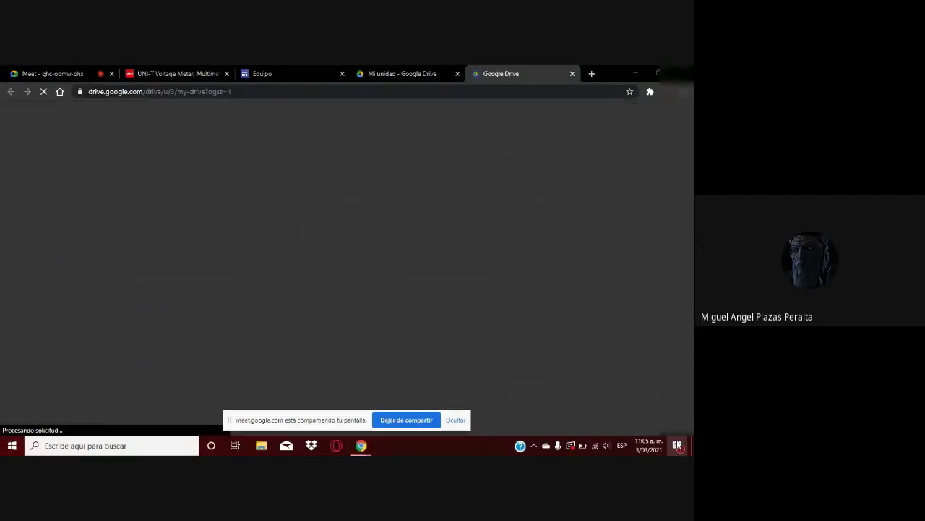
# Step: Open the captured snip in Recorte y anotación, and open Evidencia de Aprendizaje inside the apprentice's Drive folder
pyautogui.click(678, 445)
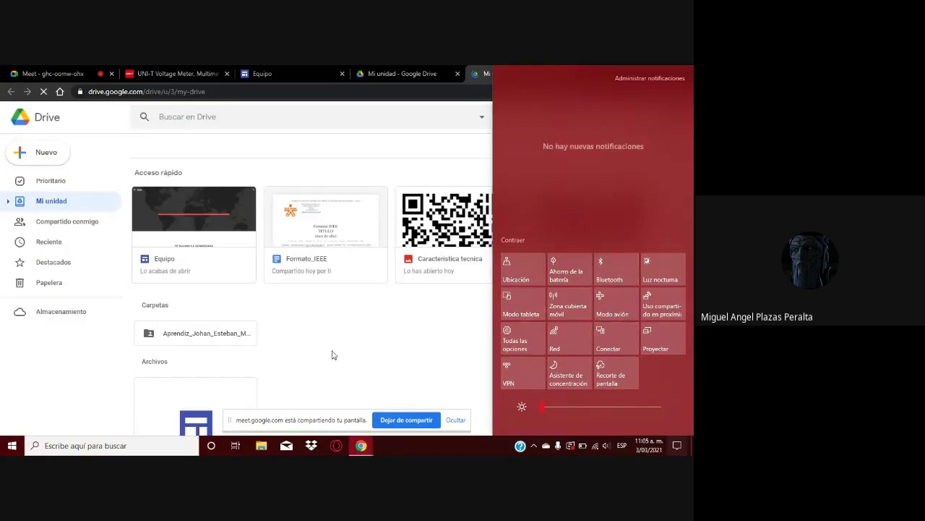
pyautogui.click(227, 342)
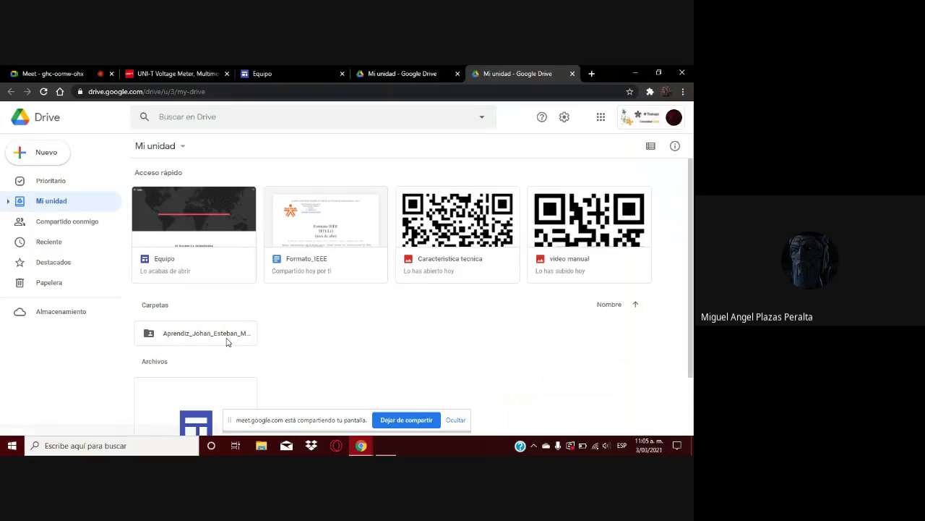
pyautogui.doubleClick(226, 342)
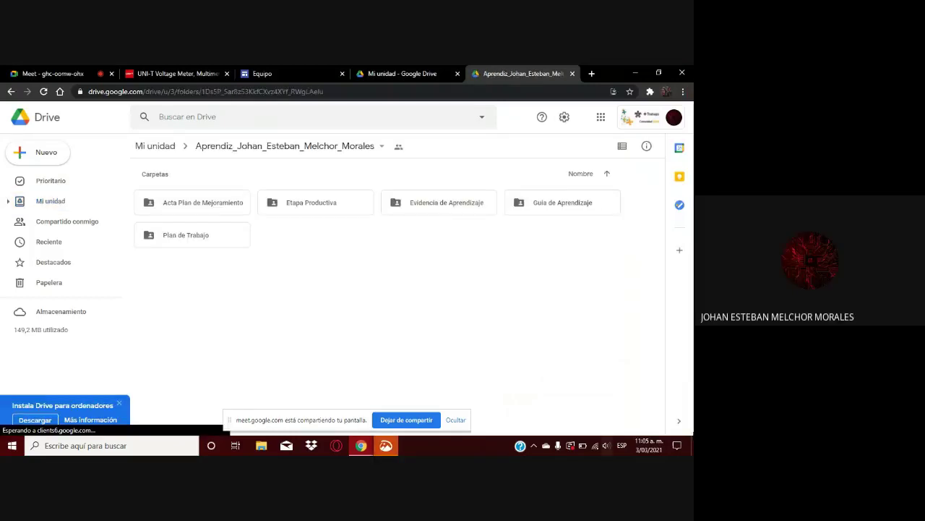
pyautogui.click(381, 442)
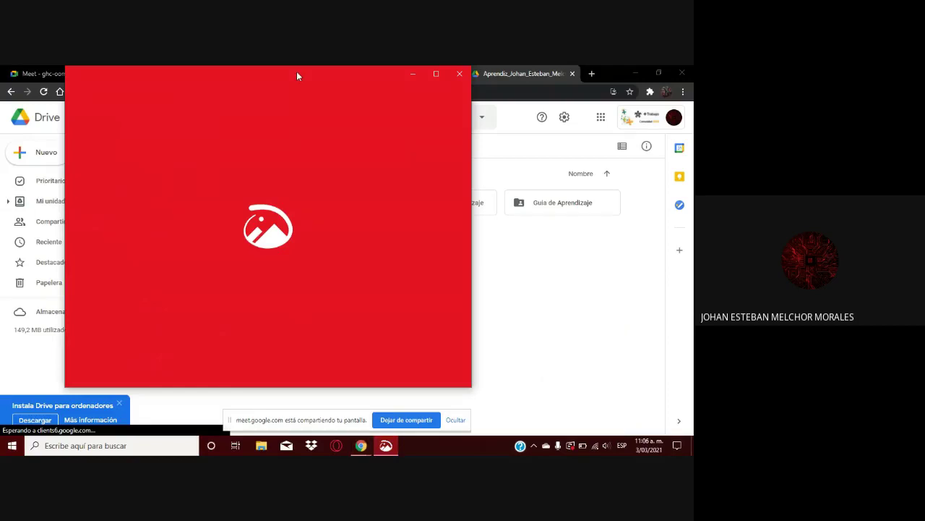
pyautogui.moveTo(296, 71); pyautogui.dragTo(474, 186)
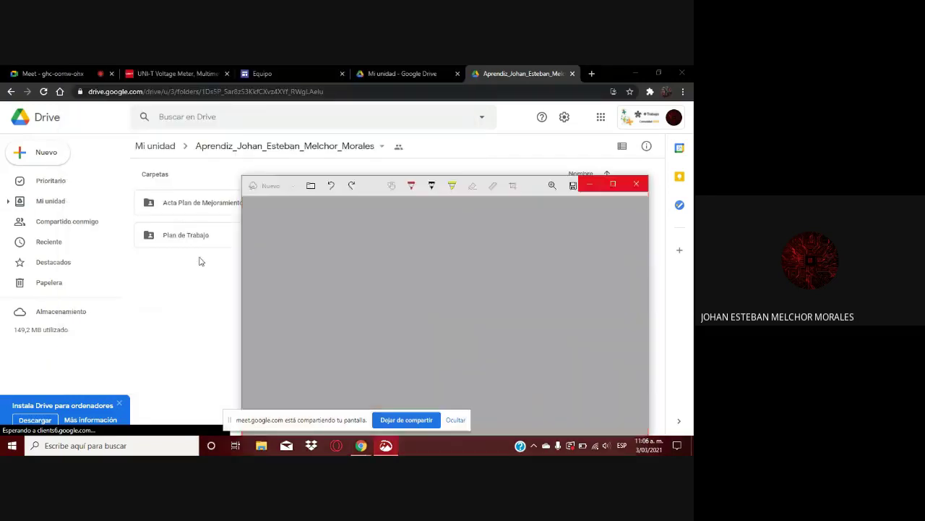
pyautogui.doubleClick(385, 200)
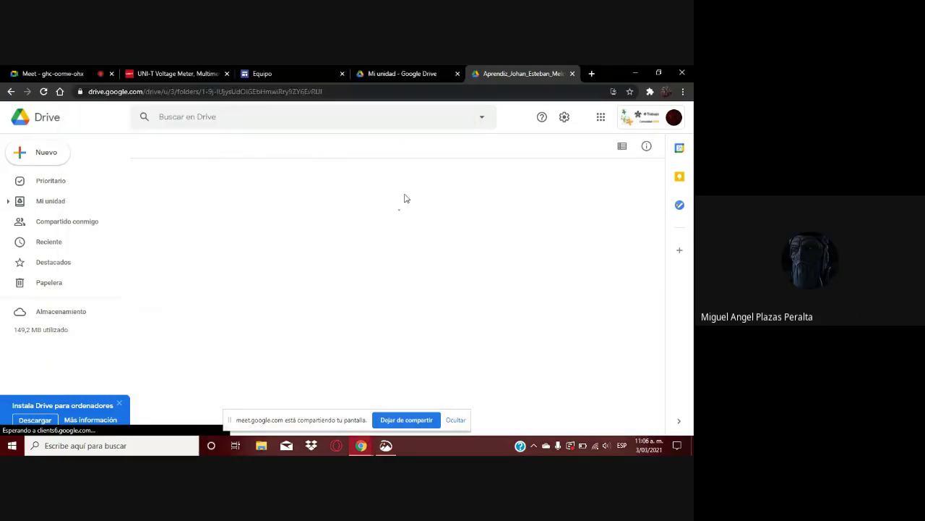
# Step: Open the Trimestre I folder in Drive and bring the multimeter snip up in Recorte y anotación
pyautogui.click(387, 446)
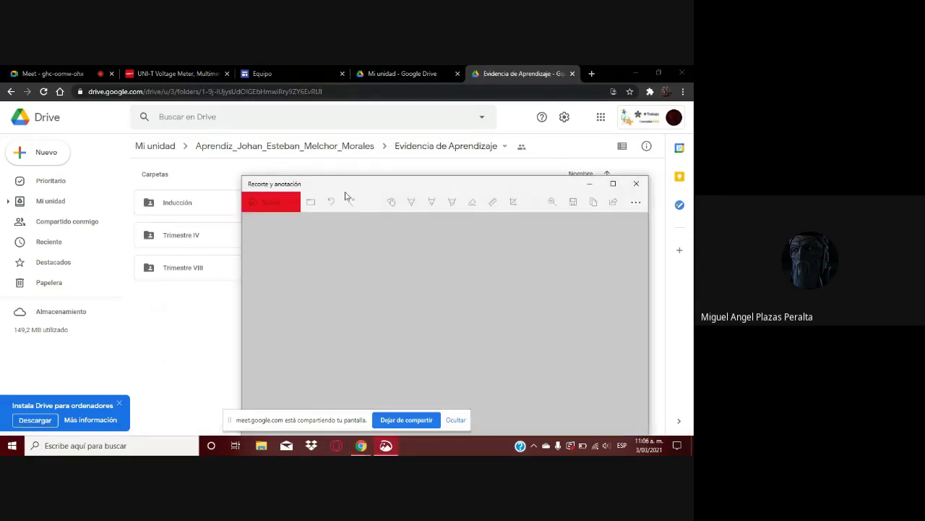
pyautogui.moveTo(353, 186); pyautogui.dragTo(376, 138)
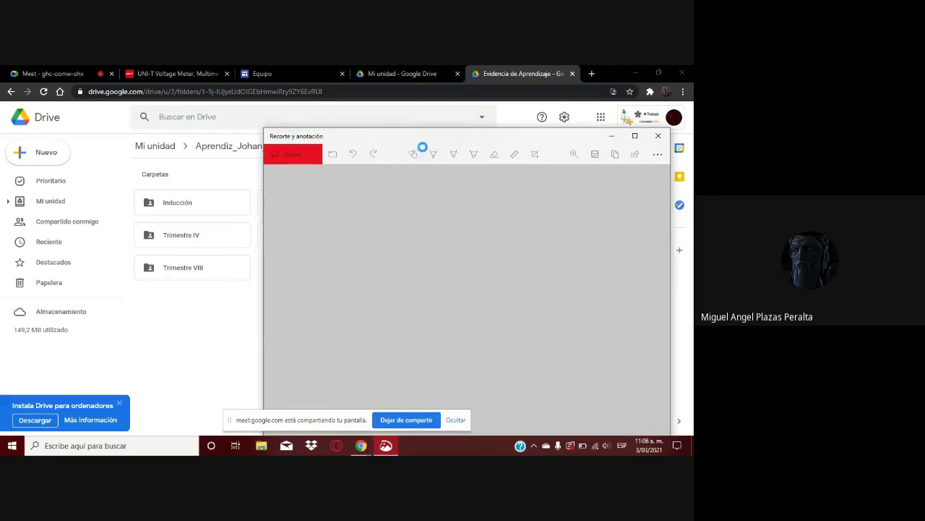
pyautogui.moveTo(423, 142); pyautogui.dragTo(419, 118)
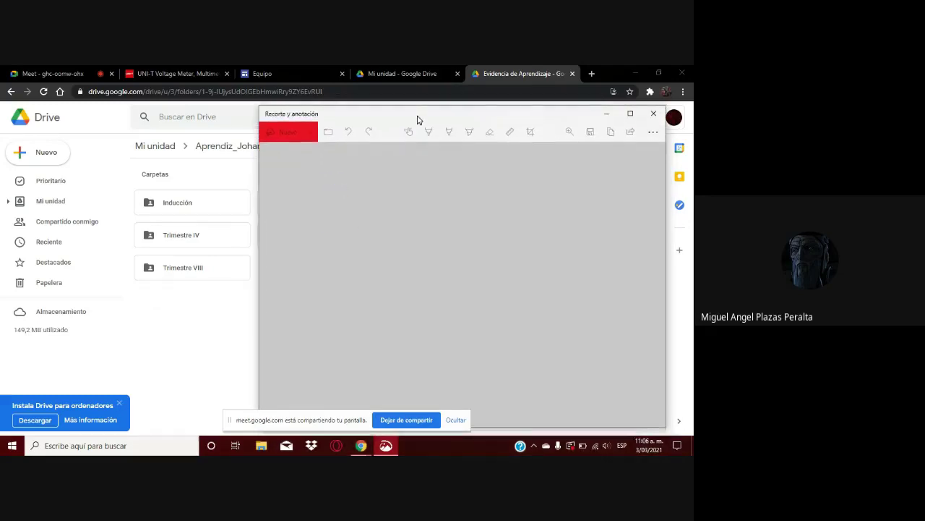
pyautogui.click(233, 300)
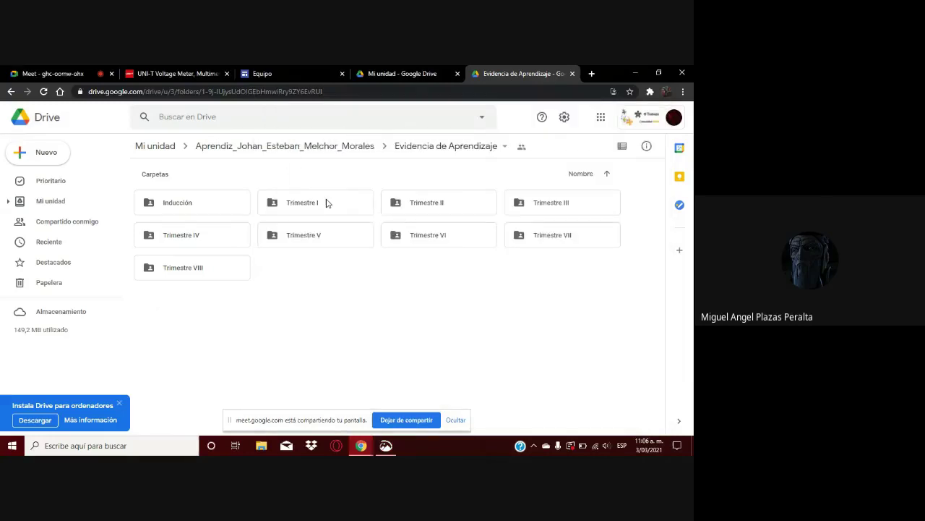
pyautogui.doubleClick(326, 203)
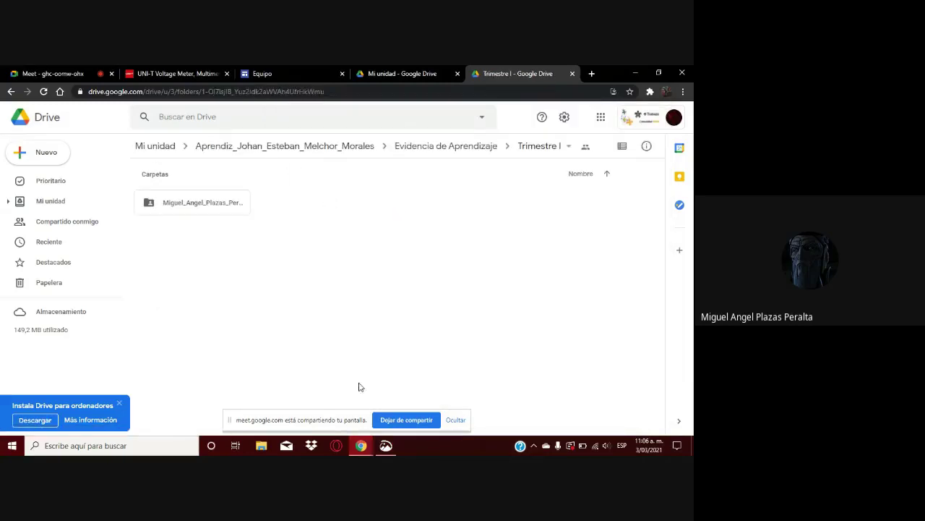
pyautogui.click(379, 447)
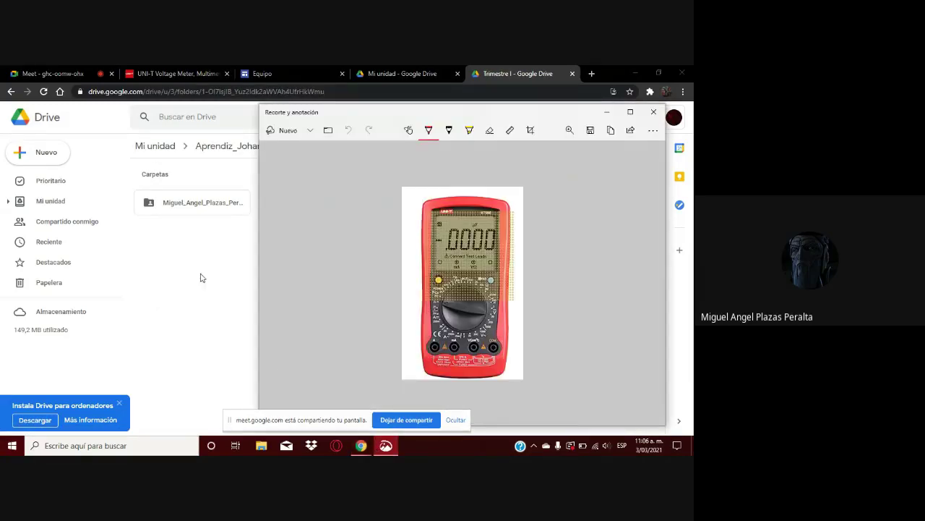
pyautogui.click(311, 133)
pyautogui.click(330, 131)
pyautogui.click(311, 135)
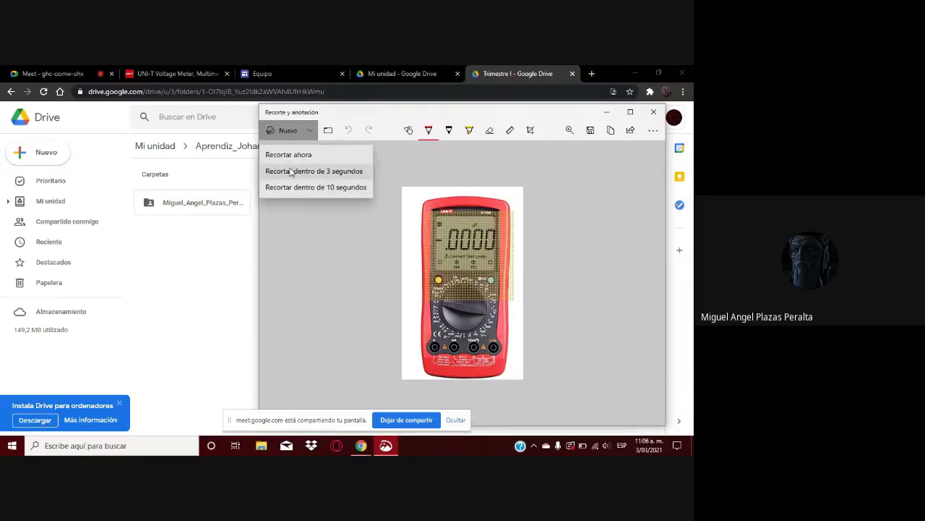
pyautogui.click(506, 169)
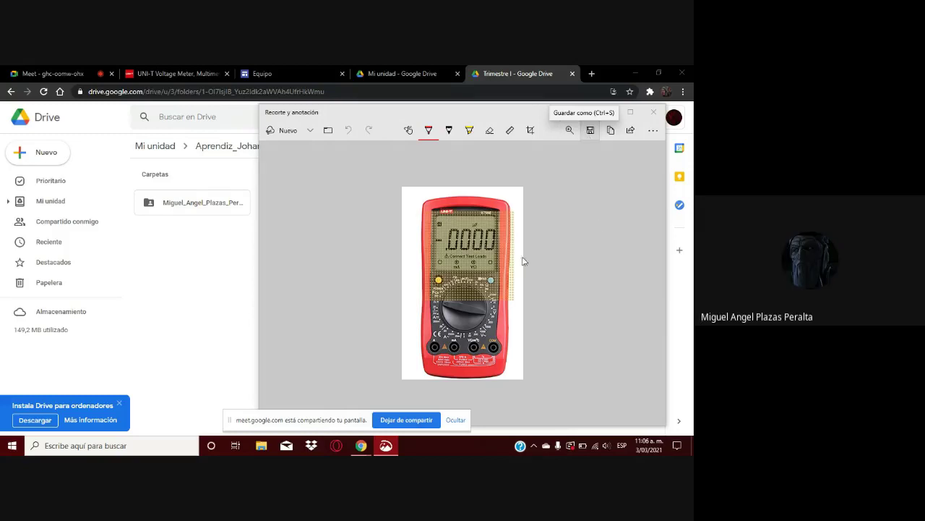
pyautogui.click(590, 130)
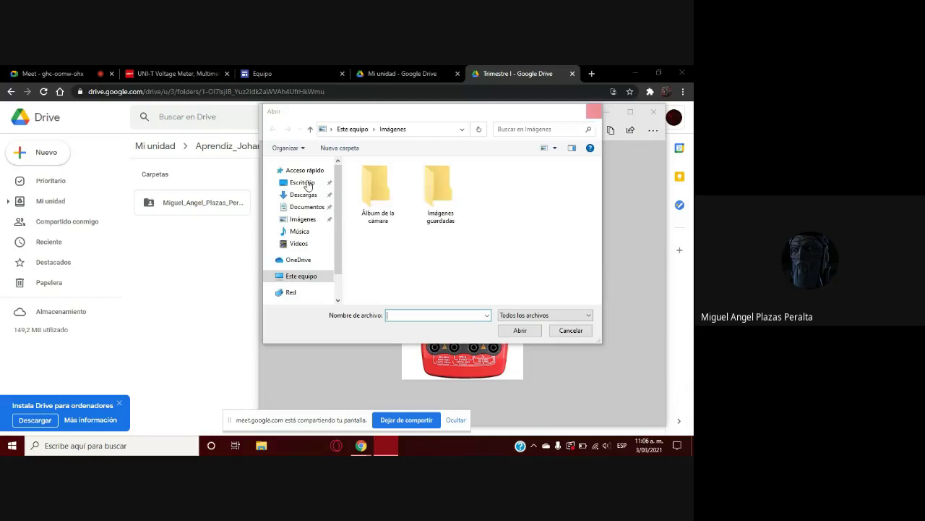
pyautogui.click(302, 183)
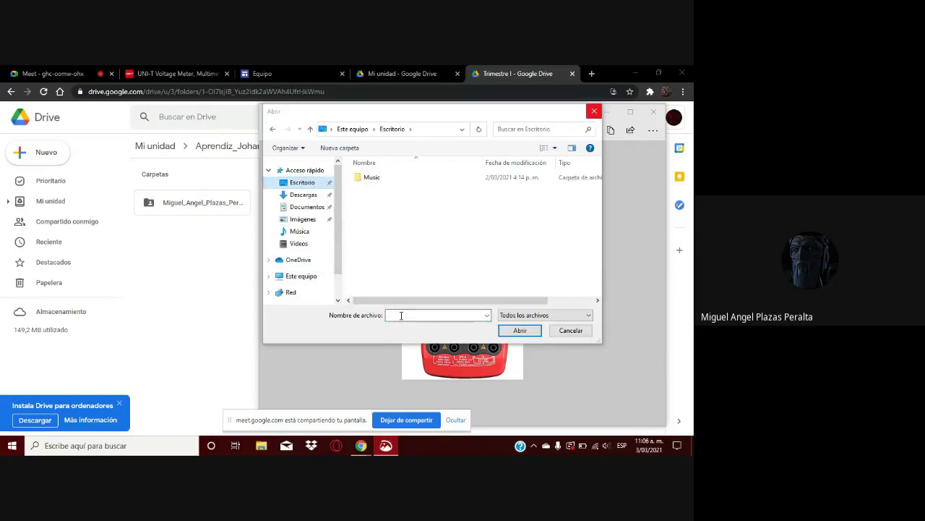
pyautogui.write('Multimetro')
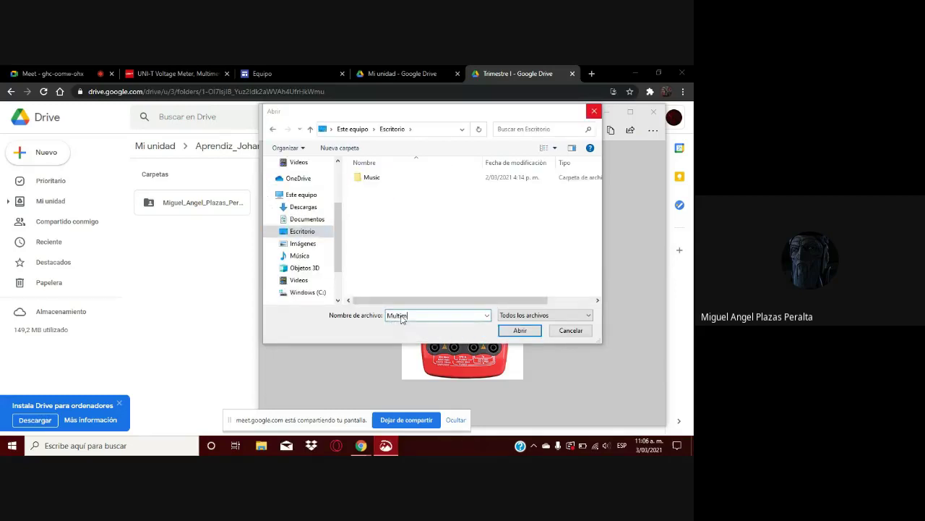
pyautogui.click(520, 332)
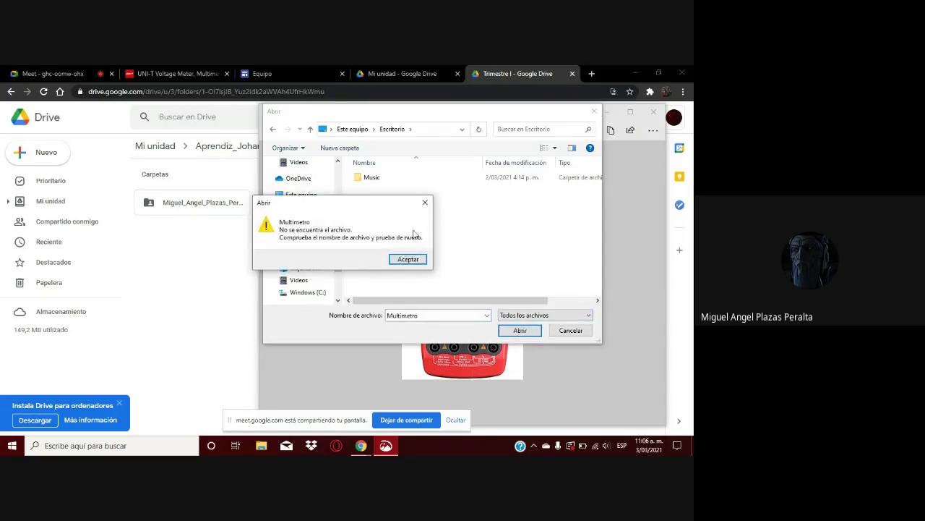
pyautogui.click(425, 203)
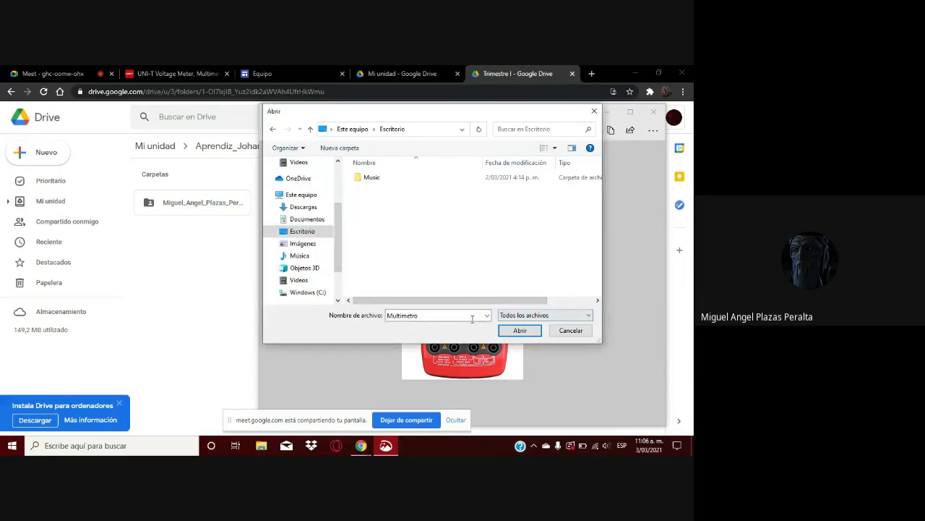
pyautogui.click(525, 316)
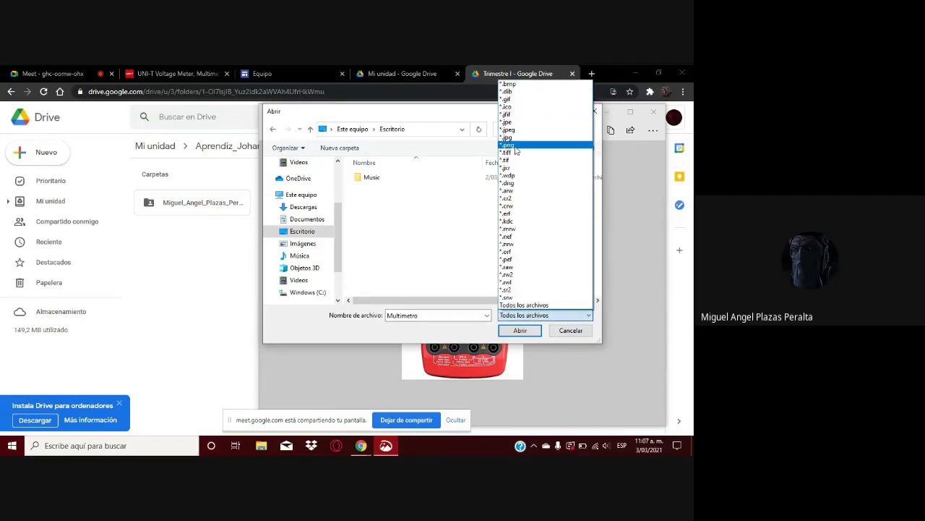
pyautogui.click(518, 145)
pyautogui.click(529, 316)
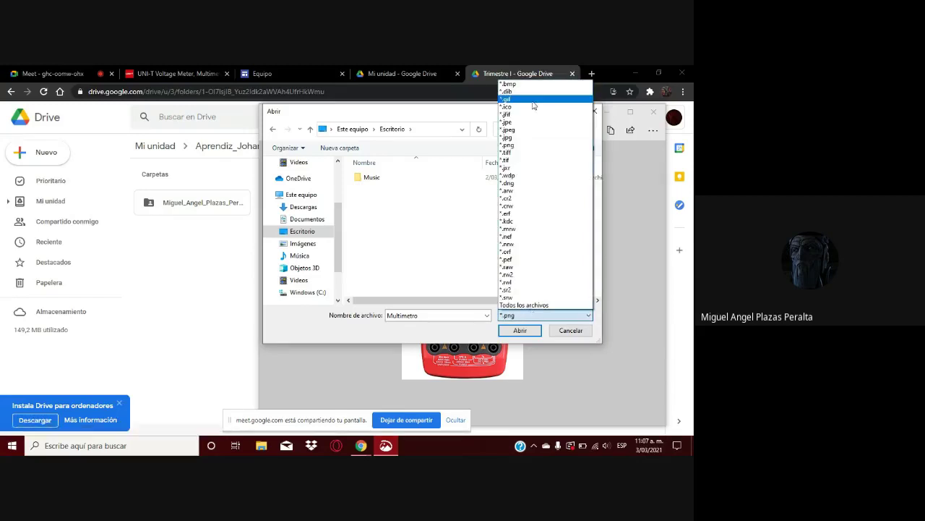
pyautogui.click(515, 146)
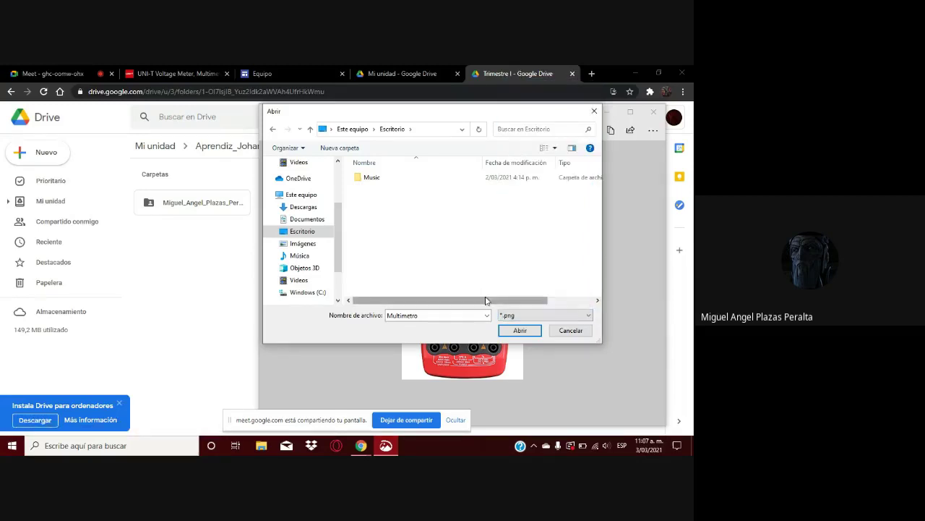
pyautogui.click(515, 331)
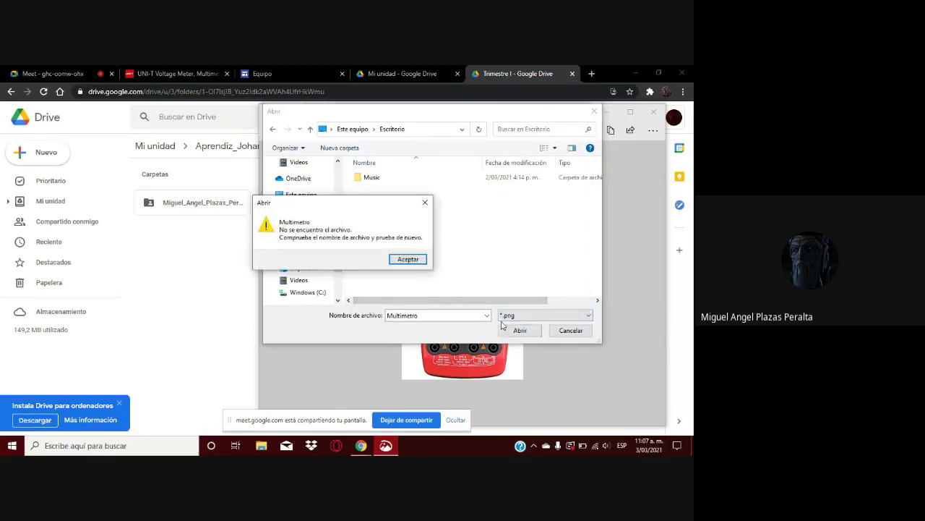
pyautogui.click(404, 261)
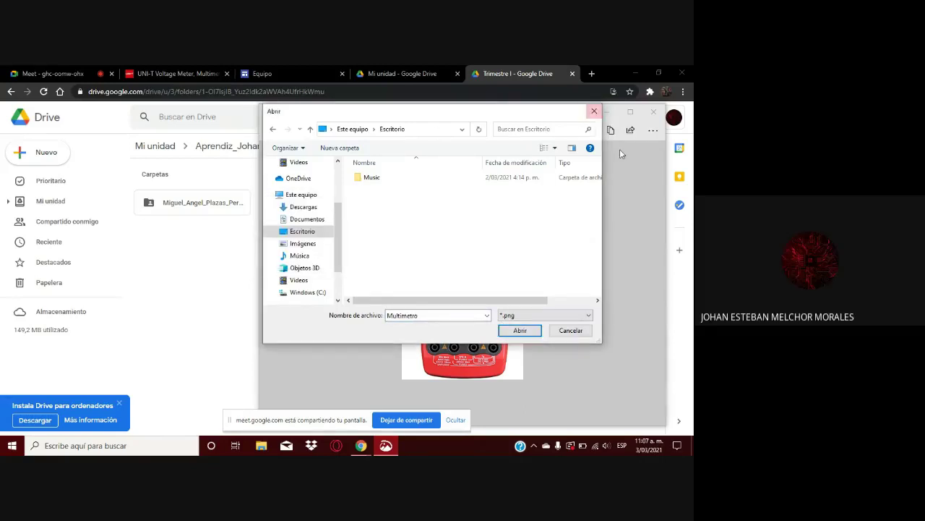
pyautogui.click(596, 112)
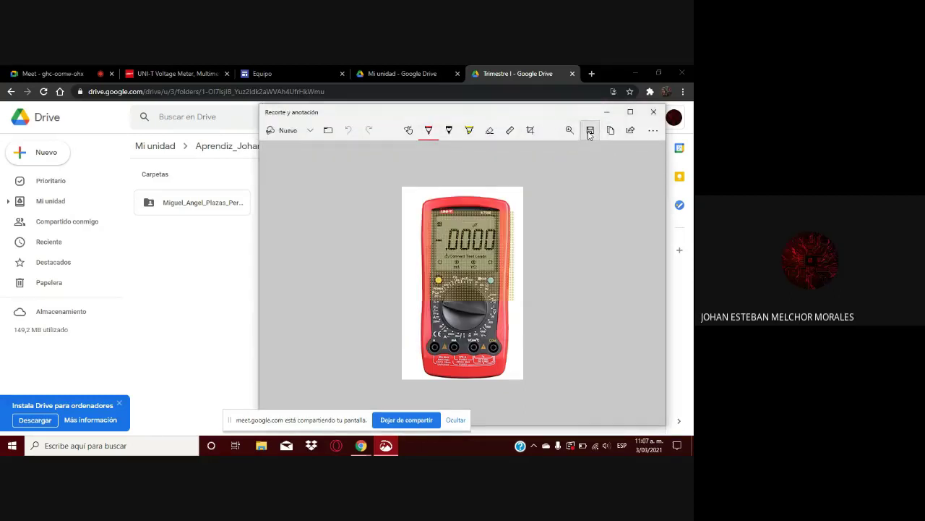
# Step: Save the multimeter snip as a PNG in Escritorio, and save another copy in Imágenes, keeping the suggested file names
pyautogui.click(590, 131)
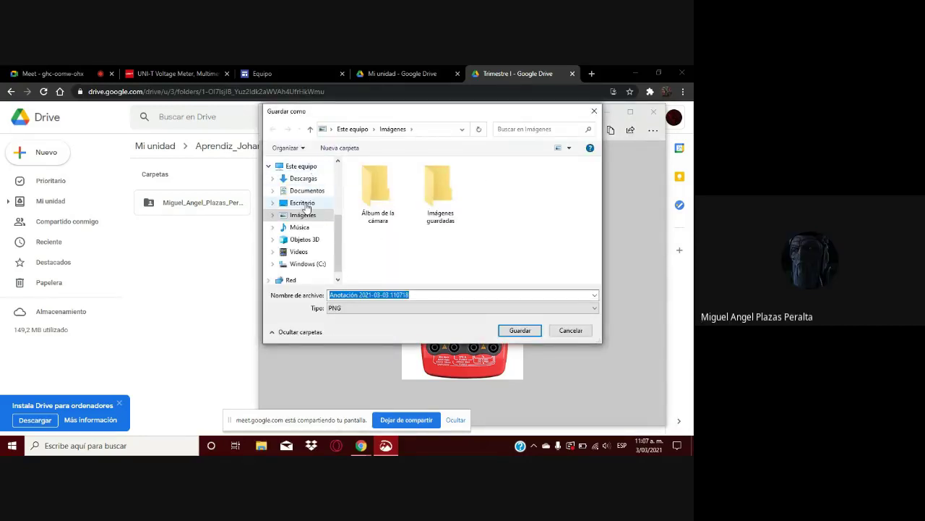
pyautogui.click(305, 206)
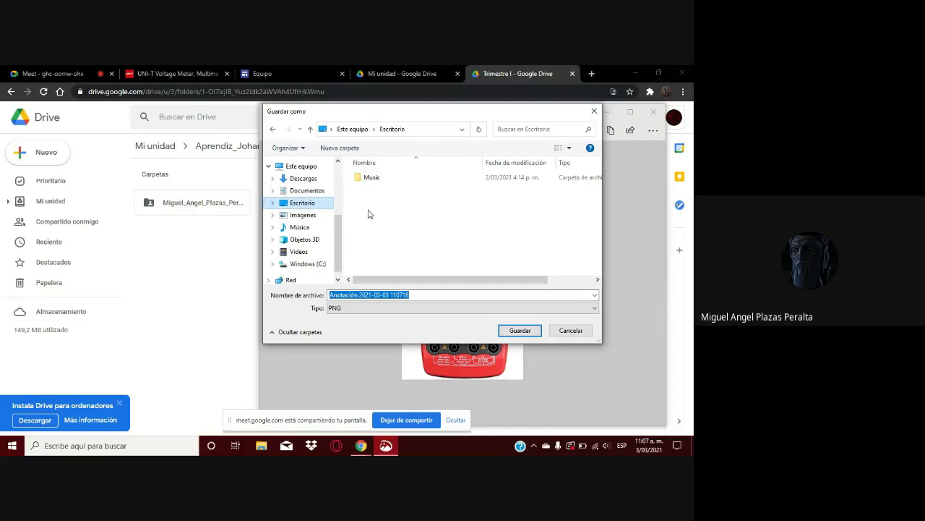
pyautogui.click(520, 330)
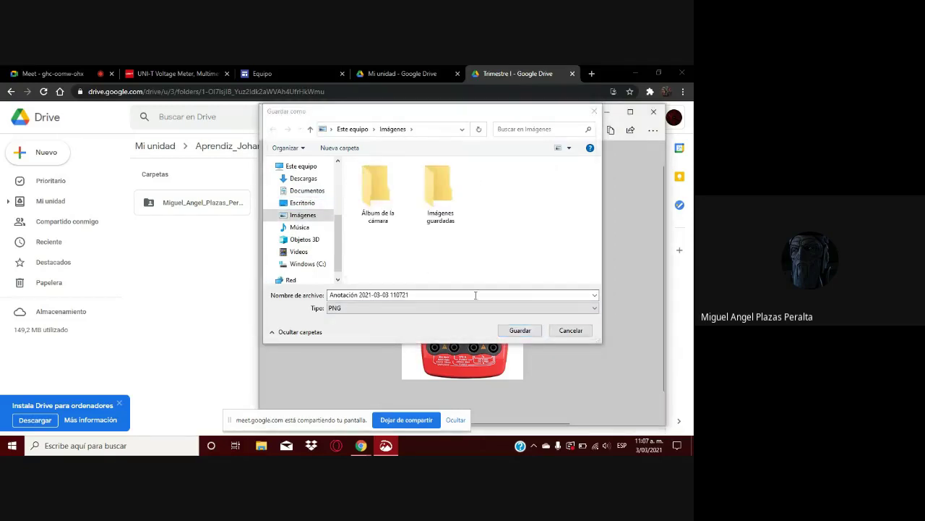
pyautogui.click(530, 331)
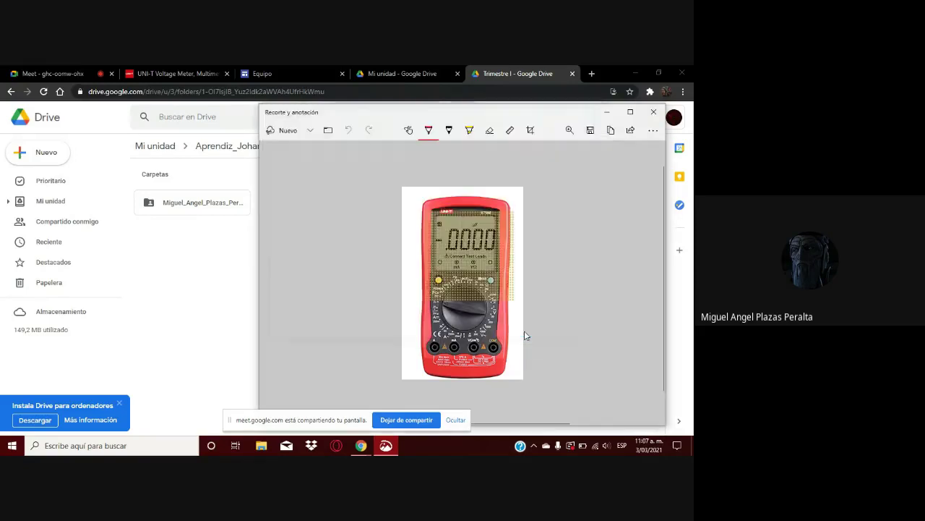
# Step: In Drive, open the named apprentice subfolder of Trimestre I and go through Examinar_Desempeño_Componentes to 1_especificaciones_tecnicas
pyautogui.click(204, 262)
pyautogui.doubleClick(201, 210)
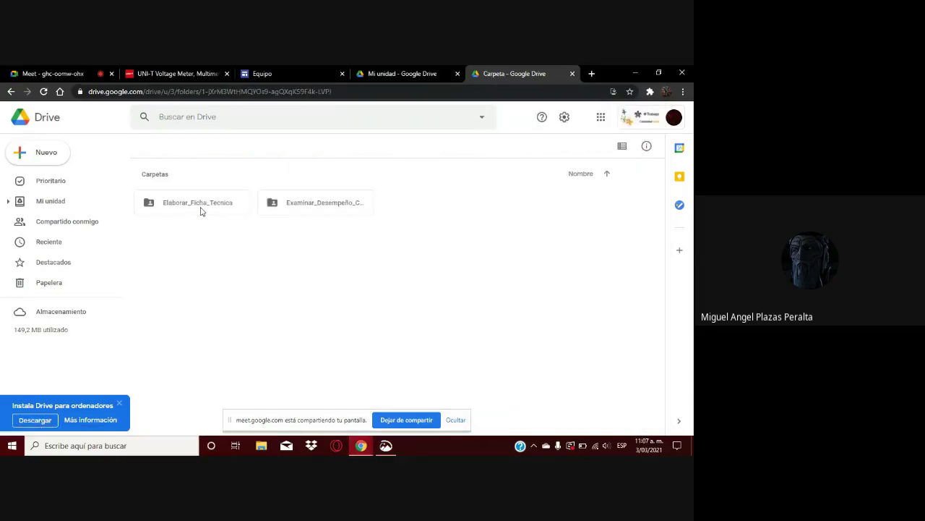
pyautogui.doubleClick(298, 205)
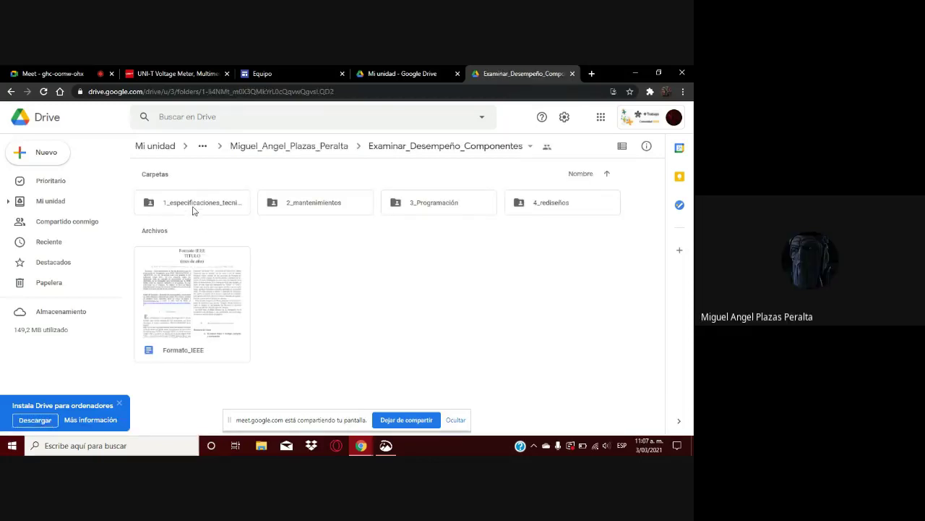
pyautogui.doubleClick(193, 210)
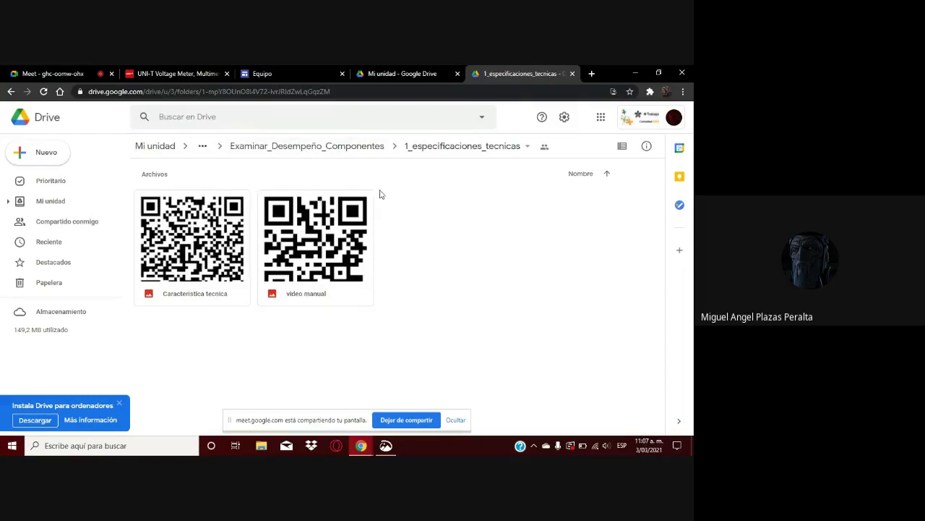
pyautogui.rightClick(495, 295)
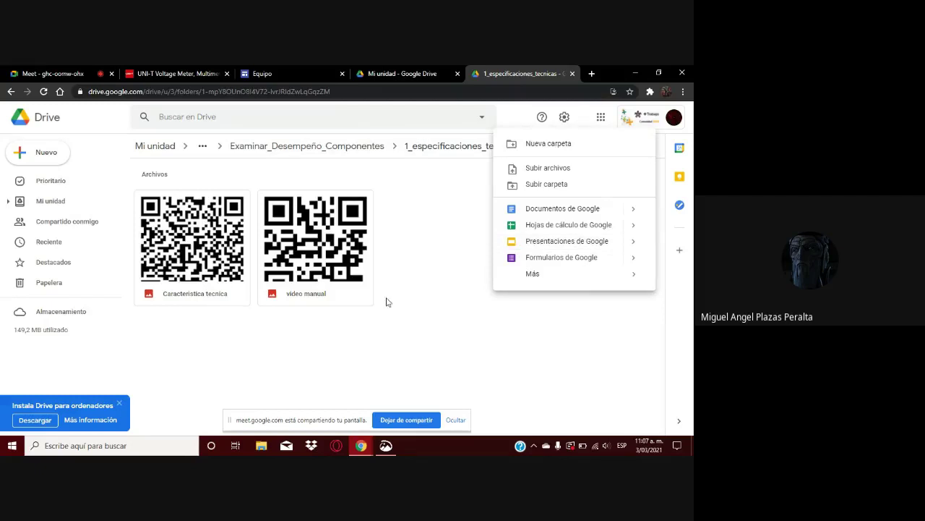
pyautogui.click(553, 177)
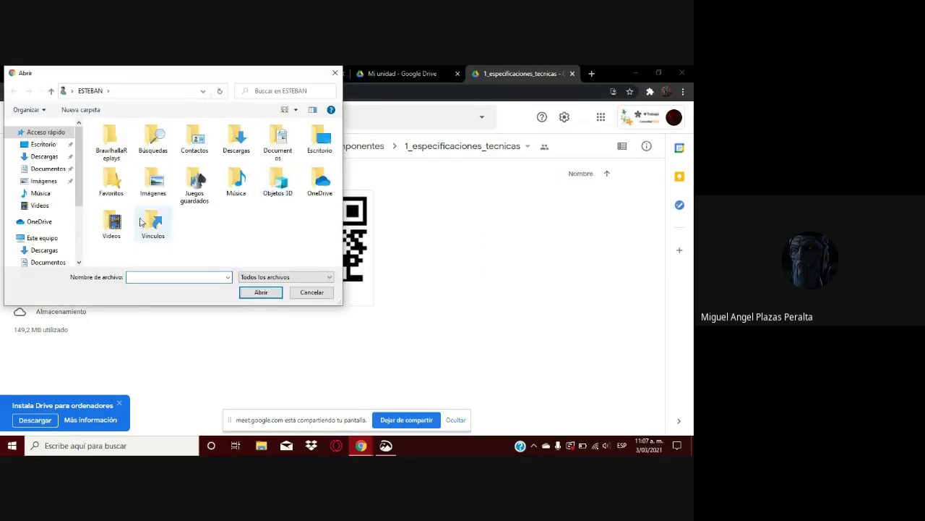
pyautogui.click(31, 147)
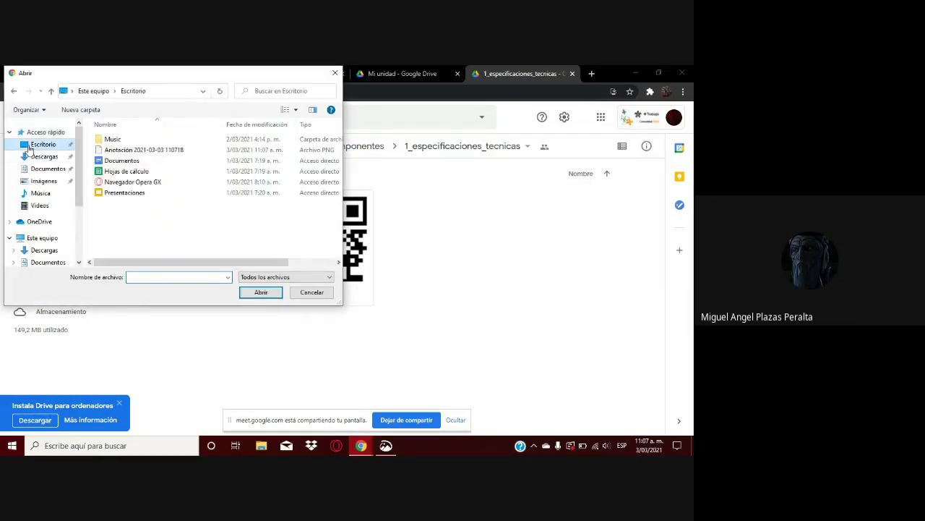
pyautogui.doubleClick(130, 151)
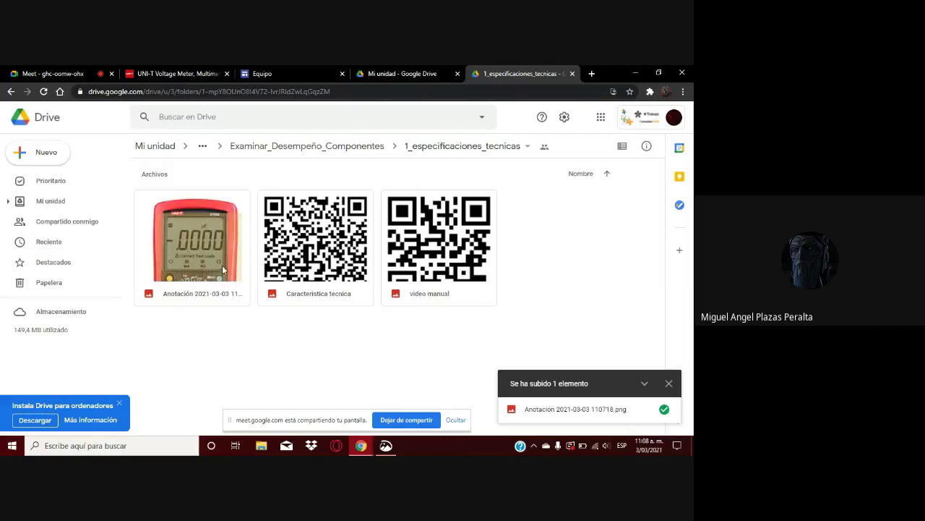
# Step: Switch to the Equipo site editor in Google Sites and select the page's header banner
pyautogui.click(268, 70)
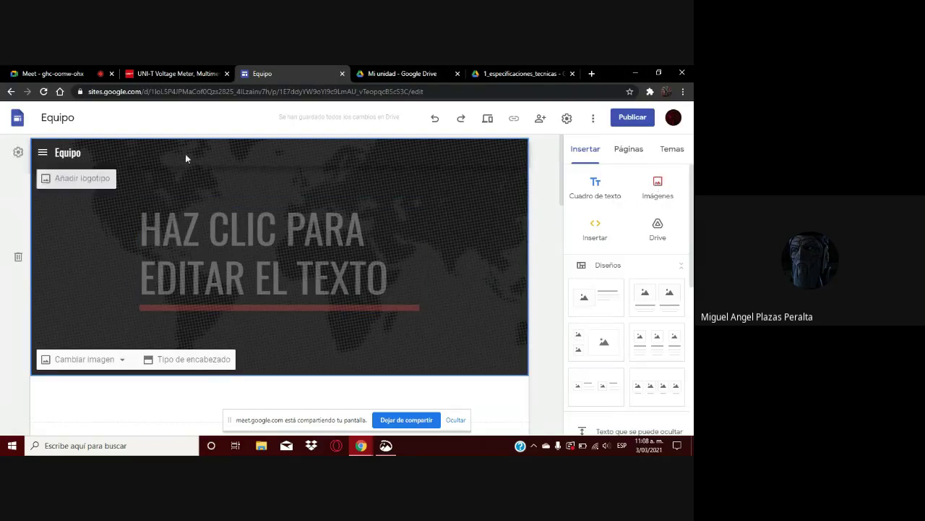
pyautogui.doubleClick(159, 190)
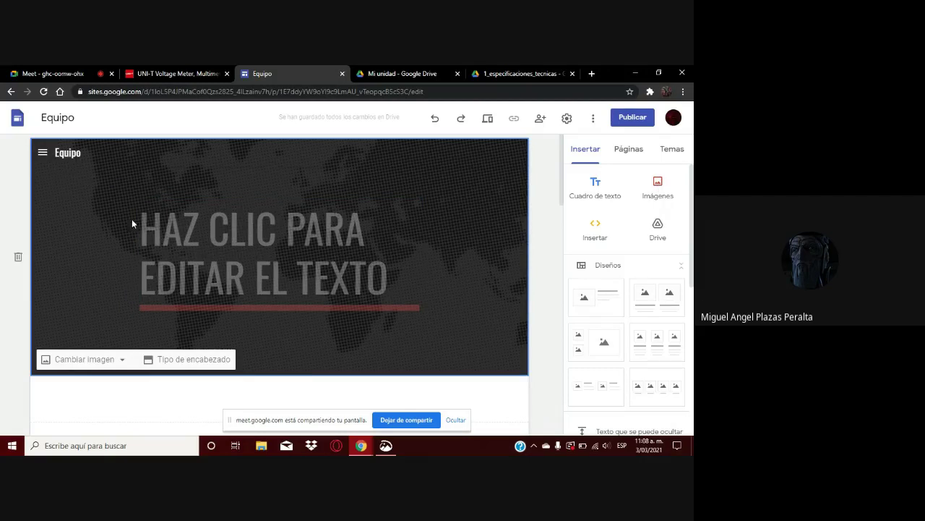
pyautogui.click(114, 358)
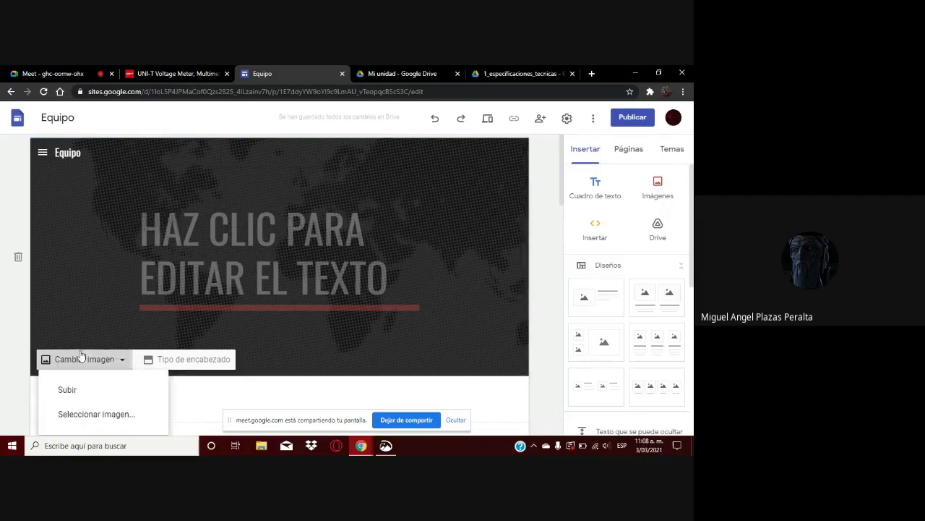
pyautogui.click(67, 390)
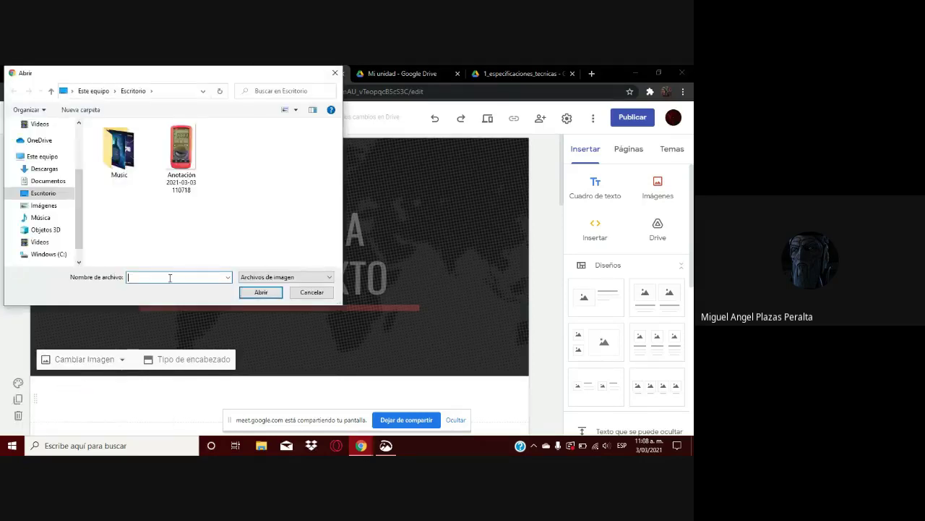
pyautogui.click(335, 73)
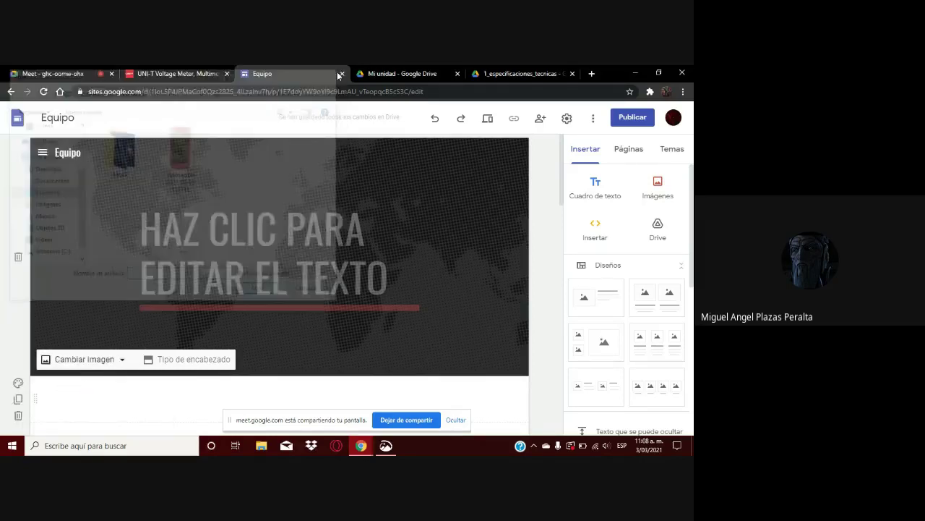
# Step: Start replacing the header banner's image with an existing picture, choosing Google Drive as the image source
pyautogui.click(85, 354)
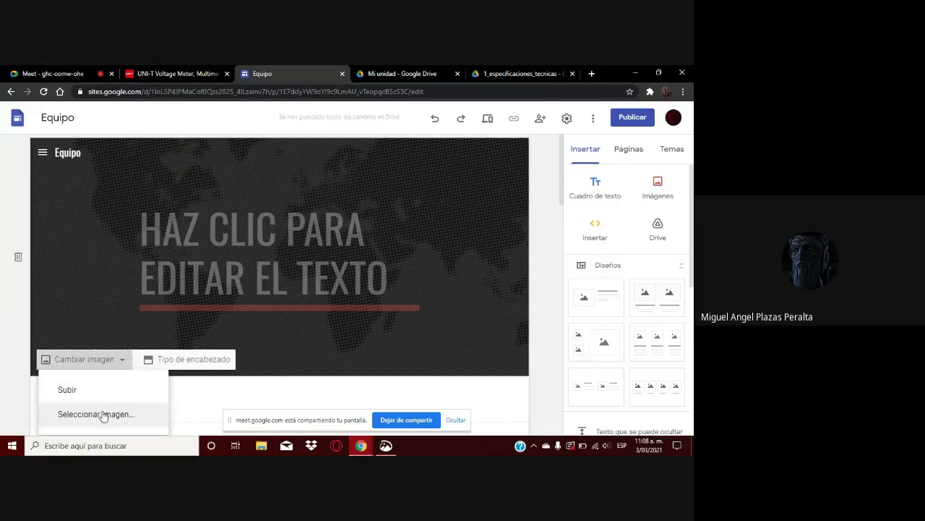
pyautogui.scroll(-1, 103, 415)
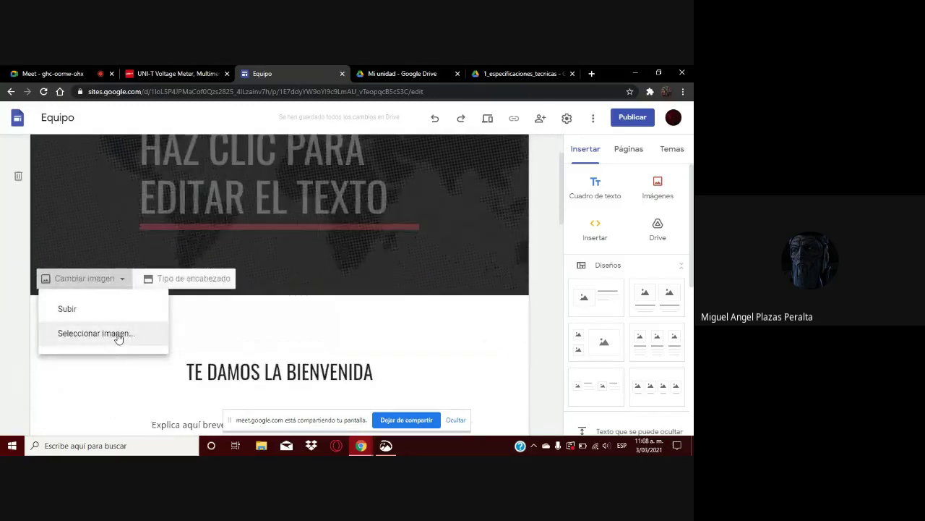
pyautogui.click(119, 337)
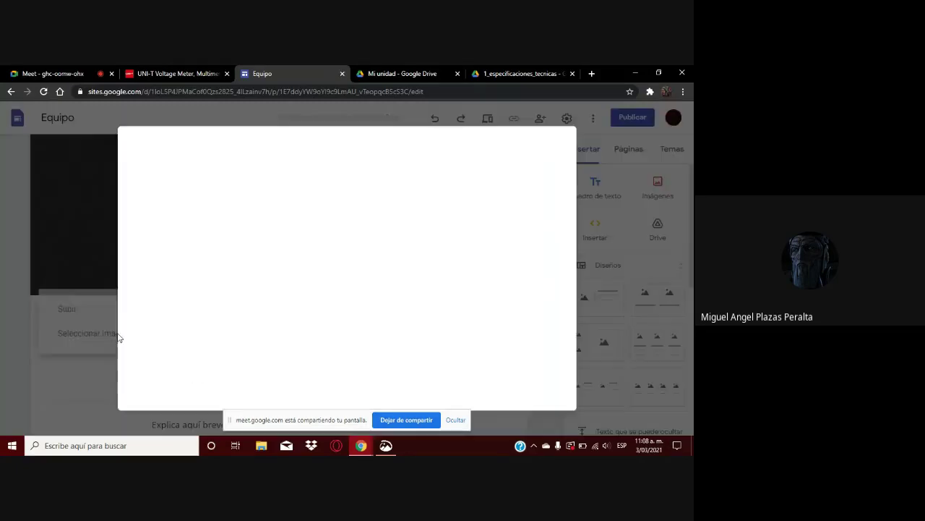
pyautogui.click(267, 276)
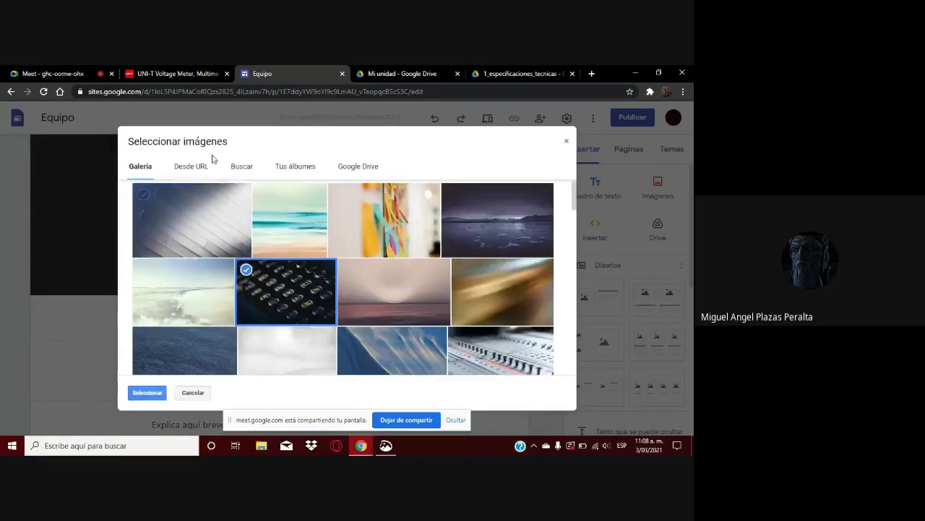
pyautogui.click(337, 167)
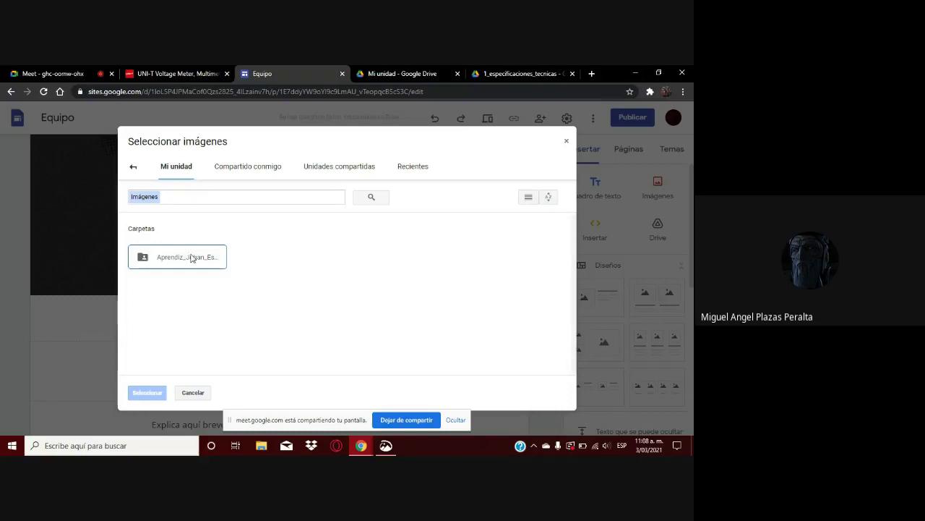
# Step: Go through the apprentice folder, Evidencia de Aprendizaje, Trimestre I and Examinar_Desempeño_Componentes to 1_especificaciones_tecnicas, and set the multimeter snip as the header image
pyautogui.doubleClick(191, 257)
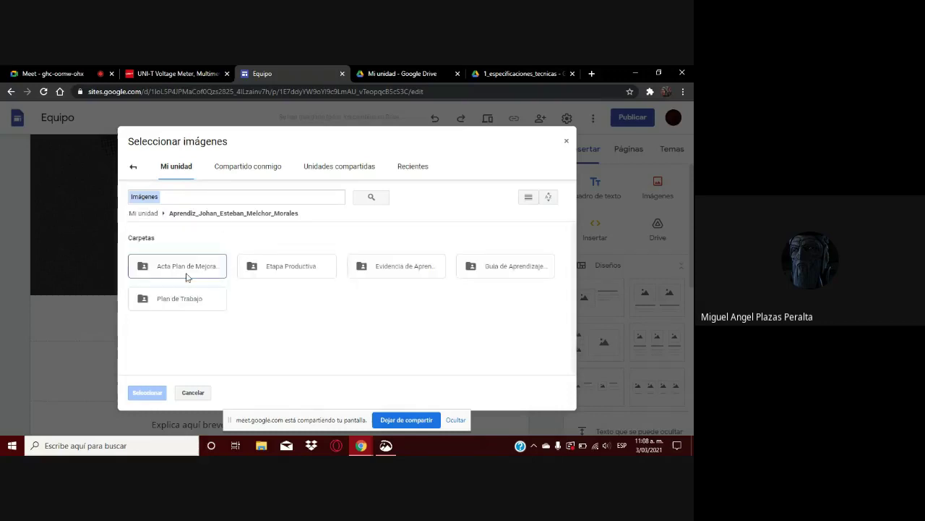
pyautogui.doubleClick(383, 268)
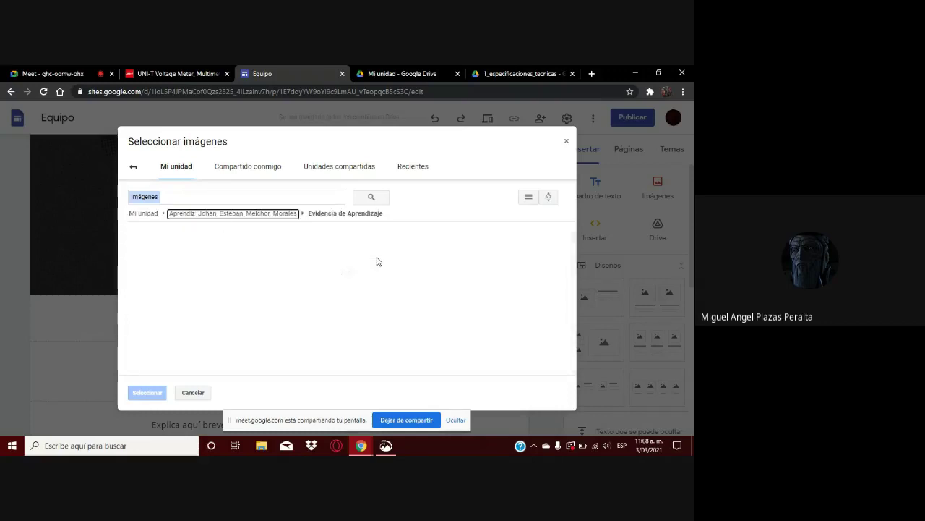
pyautogui.doubleClick(289, 262)
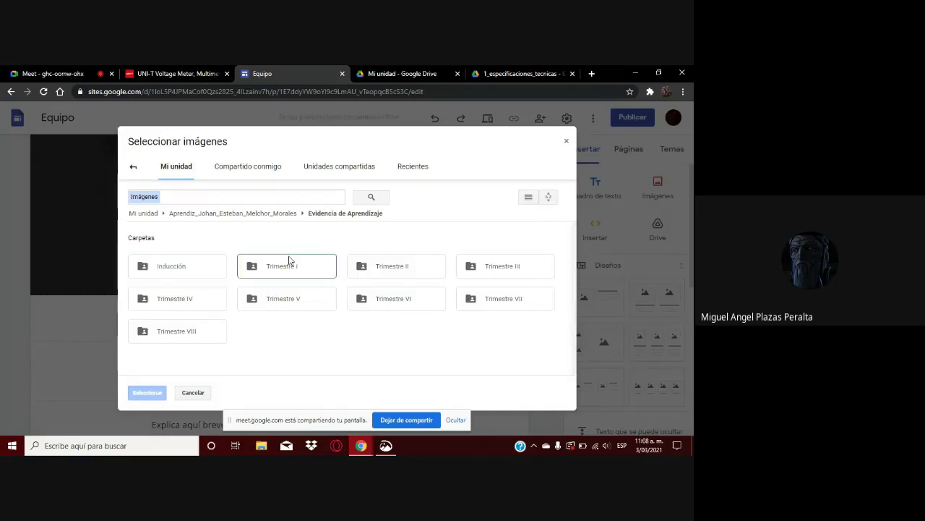
pyautogui.doubleClick(221, 263)
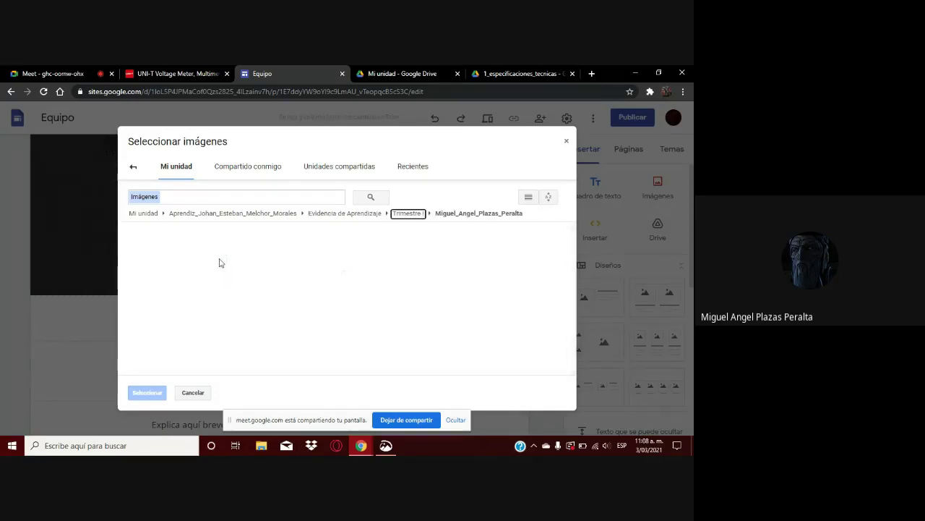
pyautogui.doubleClick(290, 271)
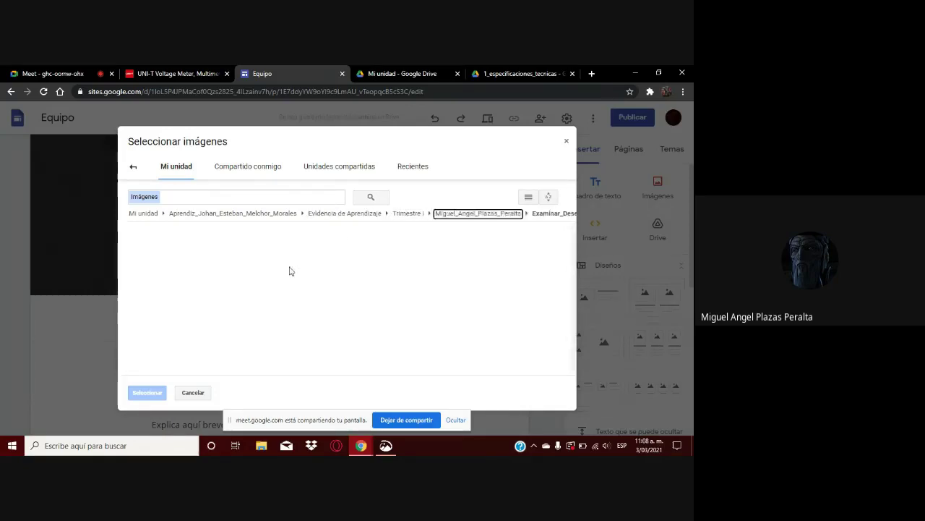
pyautogui.doubleClick(178, 273)
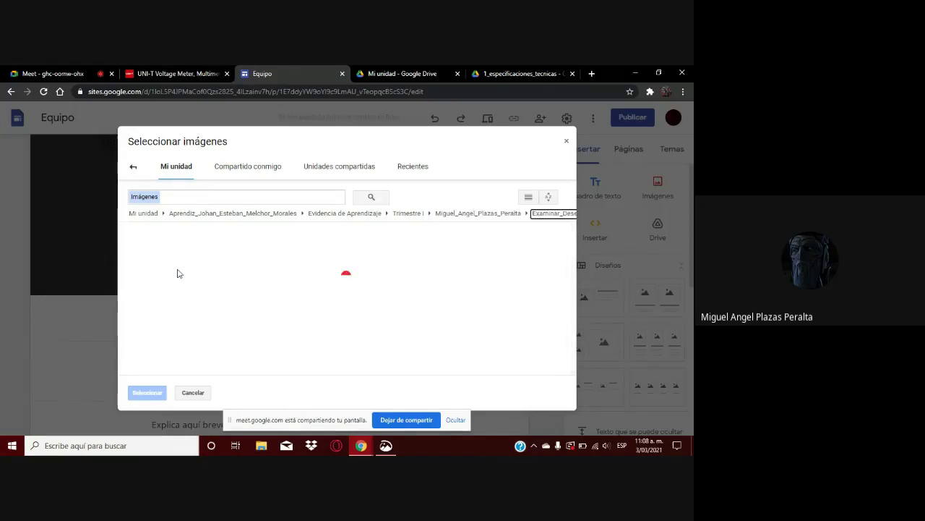
pyautogui.doubleClick(193, 314)
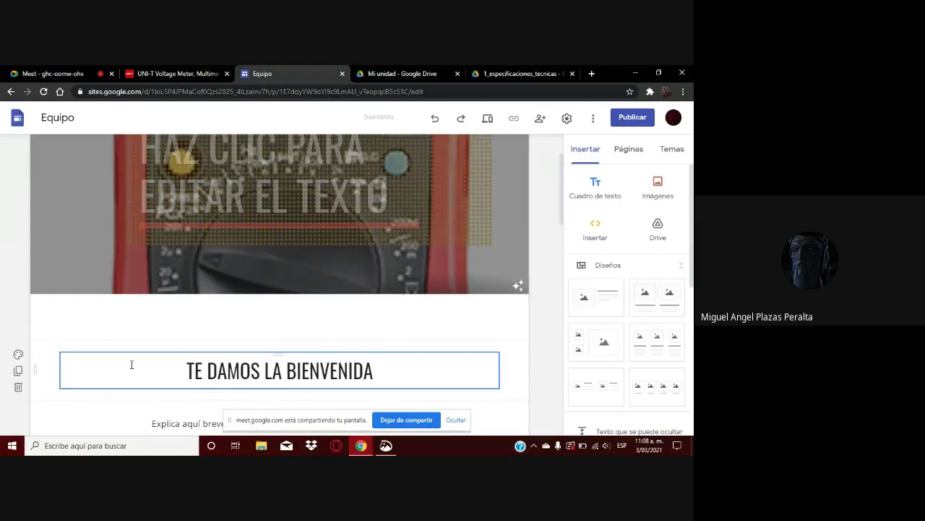
# Step: Turn off the readability adjustment that darkens the multimeter header image, leaving the banner title text unedited
pyautogui.scroll(2, 35, 337)
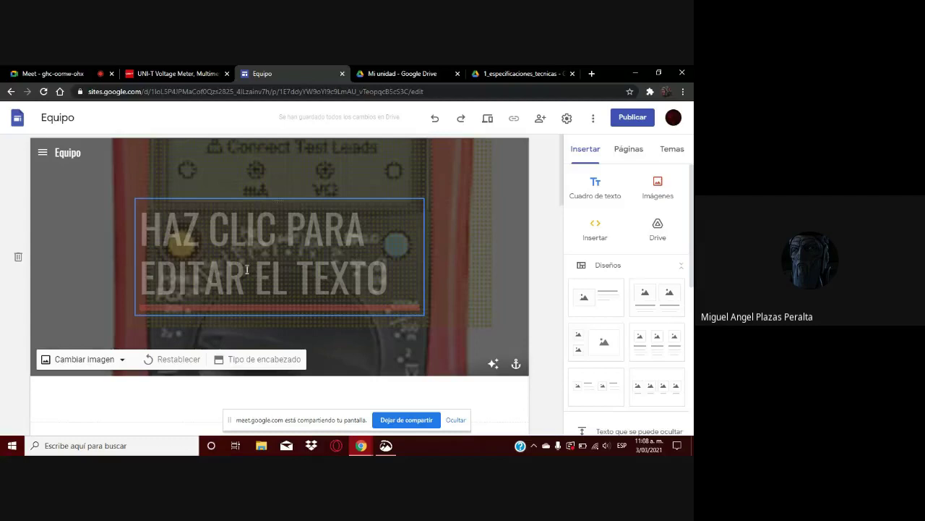
pyautogui.click(132, 253)
pyautogui.click(125, 251)
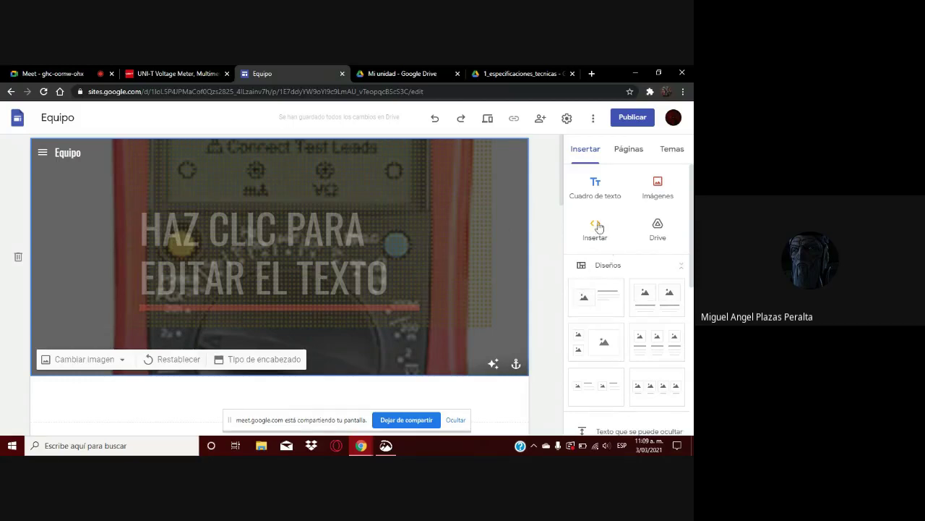
pyautogui.scroll(-1, 647, 280)
pyautogui.scroll(-3, 647, 280)
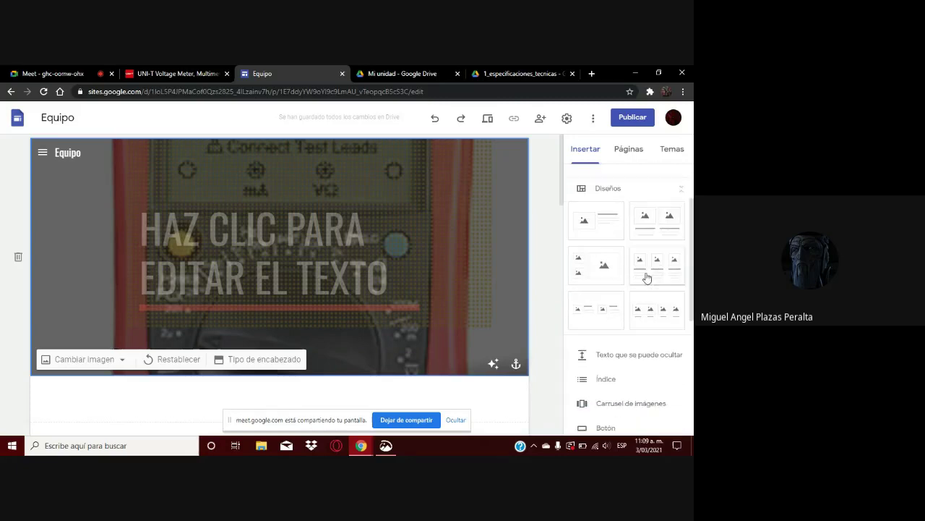
pyautogui.scroll(-2, 647, 278)
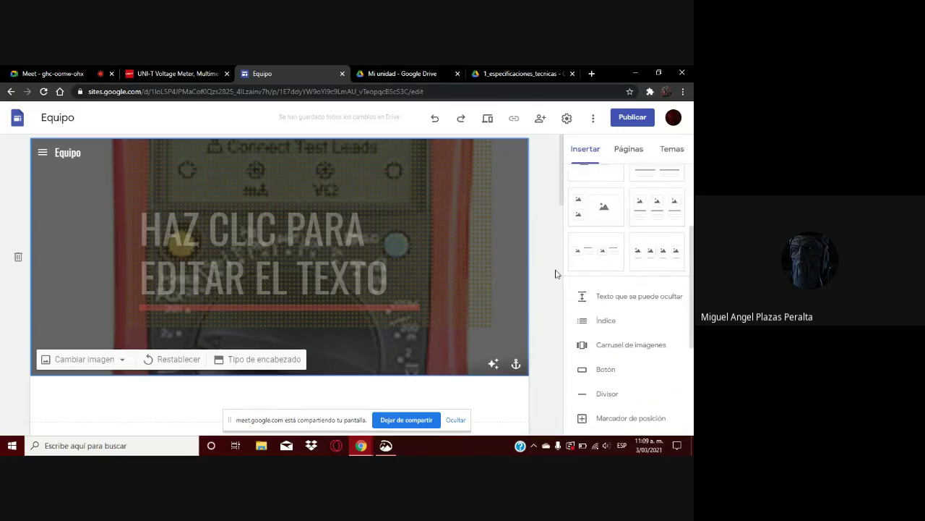
pyautogui.click(492, 361)
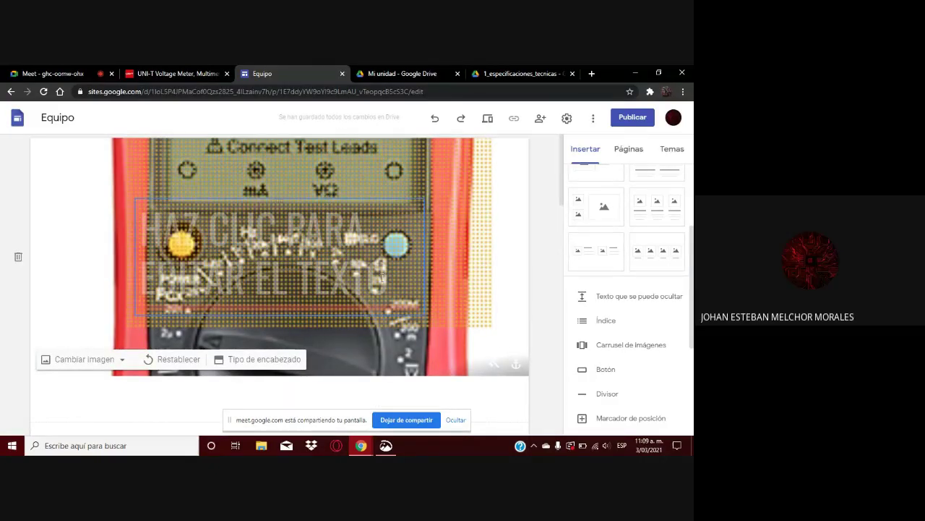
pyautogui.click(326, 253)
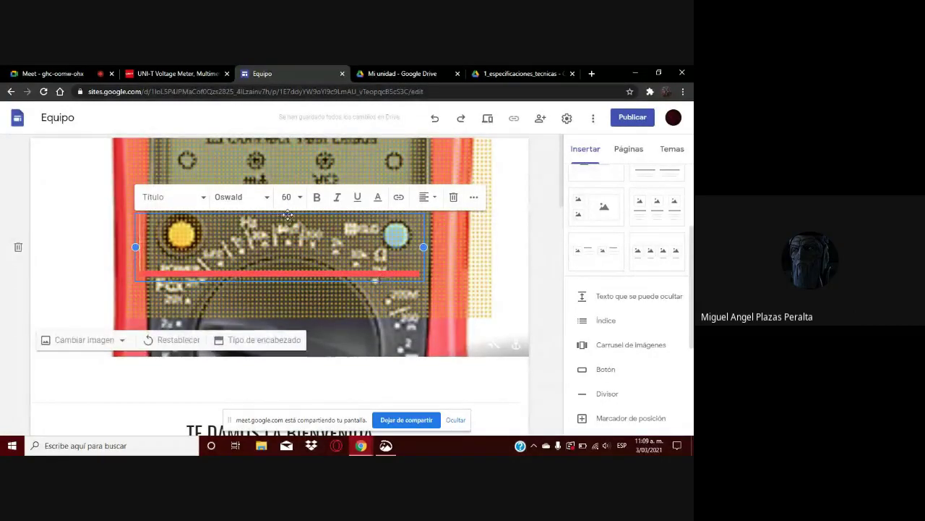
pyautogui.press('Escape')
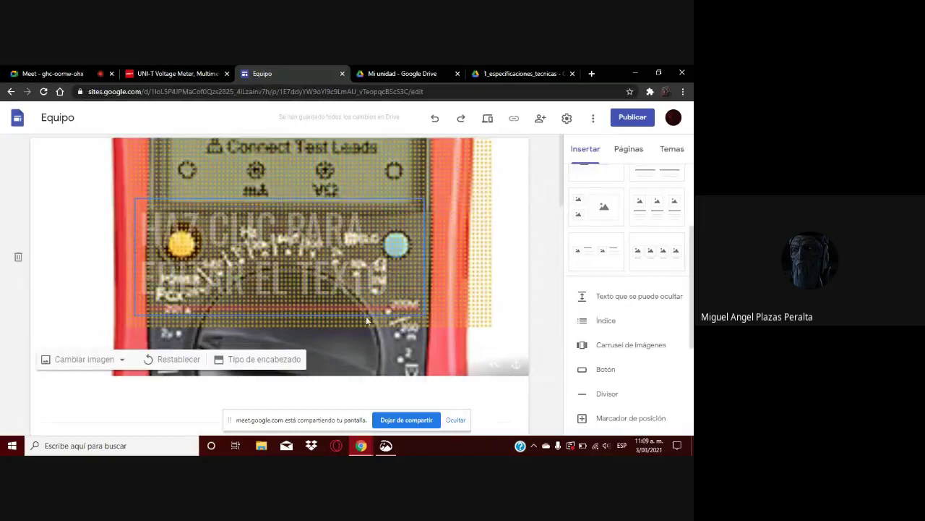
# Step: Replace the "TE DAMOS LA BIENVENIDA" heading below the banner with "INFORMACION TECNICA"
pyautogui.scroll(-3, 366, 316)
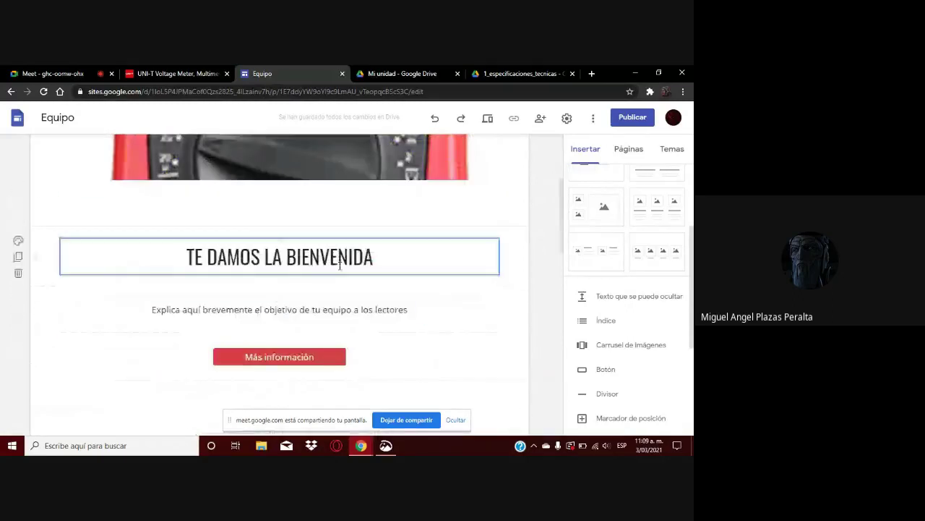
pyautogui.click(340, 265)
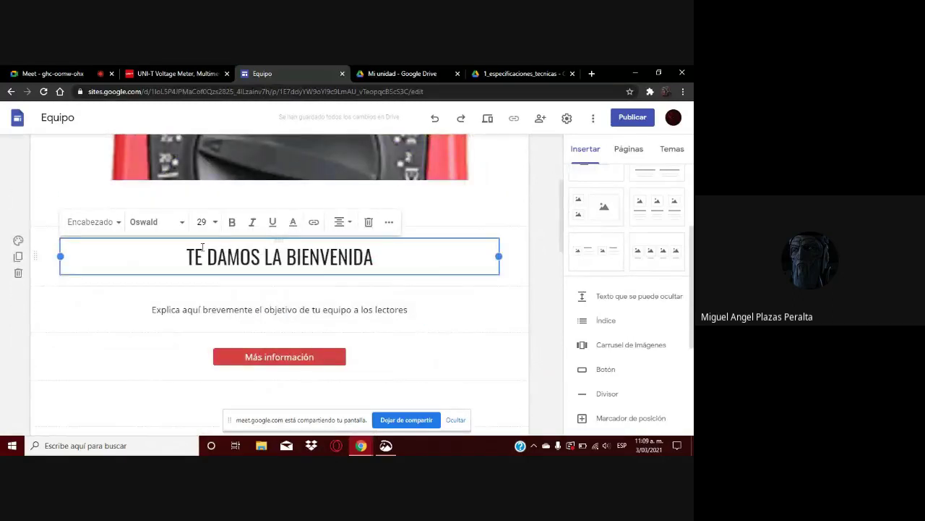
pyautogui.moveTo(377, 265); pyautogui.dragTo(173, 260)
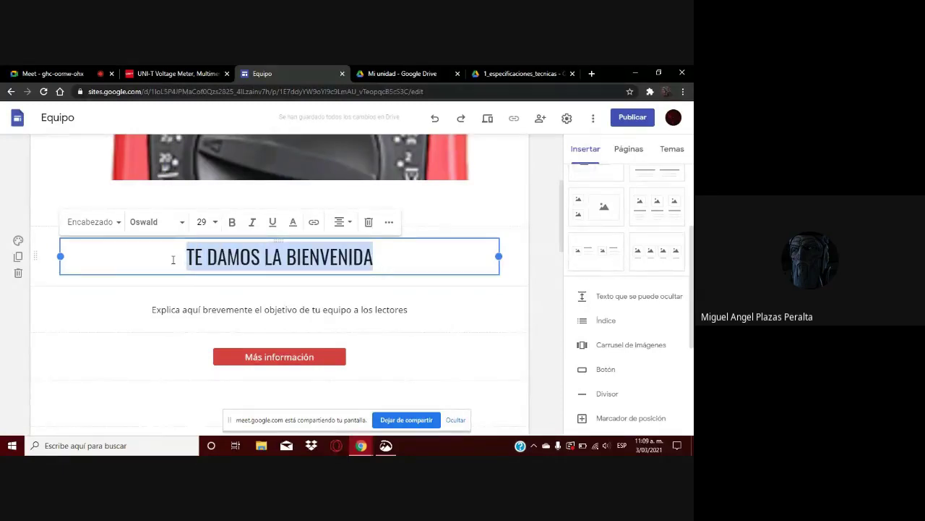
pyautogui.write('INDFOR')
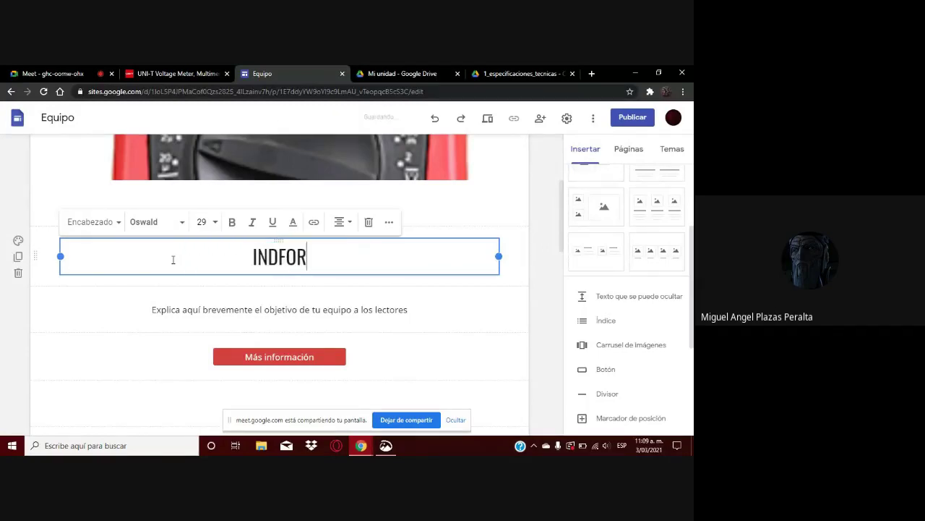
pyautogui.press('BackSpace')
pyautogui.press('BackSpace')
pyautogui.press('BackSpace')
pyautogui.press('BackSpace')
pyautogui.write('FO')
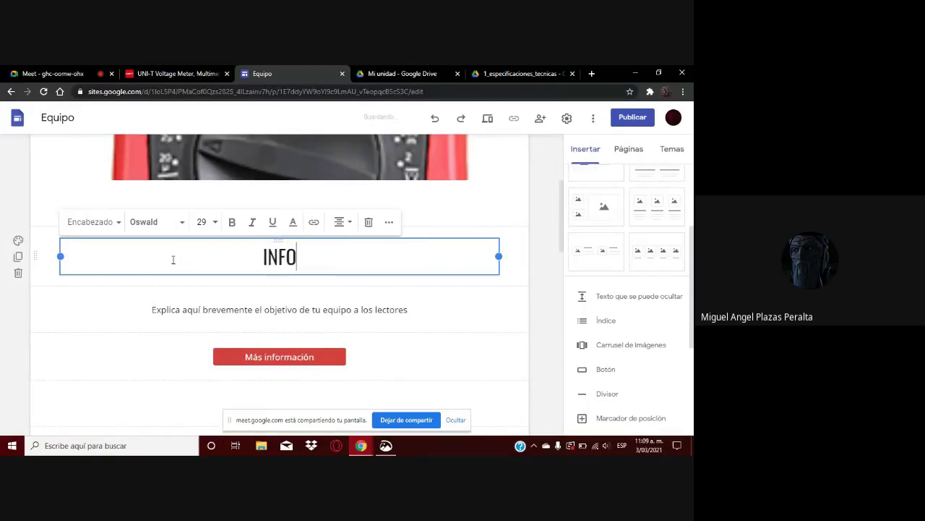
pyautogui.write('RMACION DE')
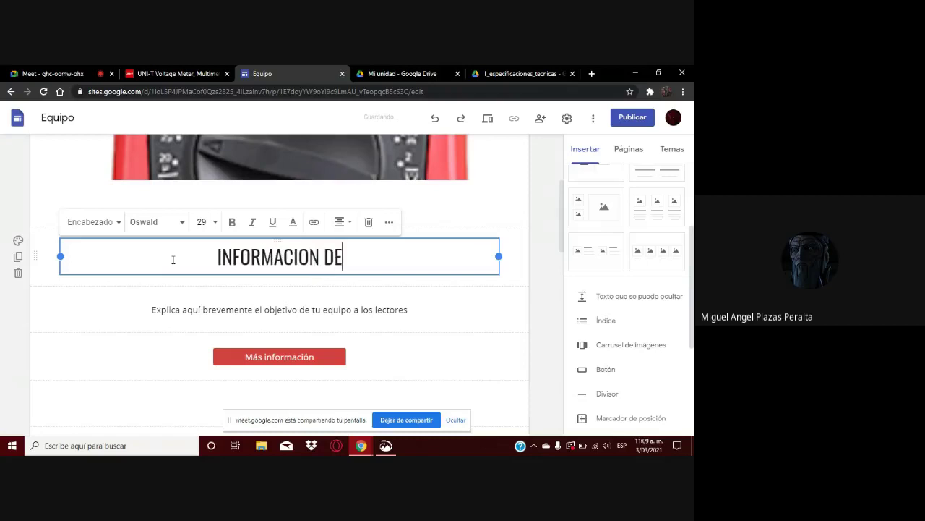
pyautogui.press('BackSpace')
pyautogui.press('BackSpace')
pyautogui.write('TECNICA ')
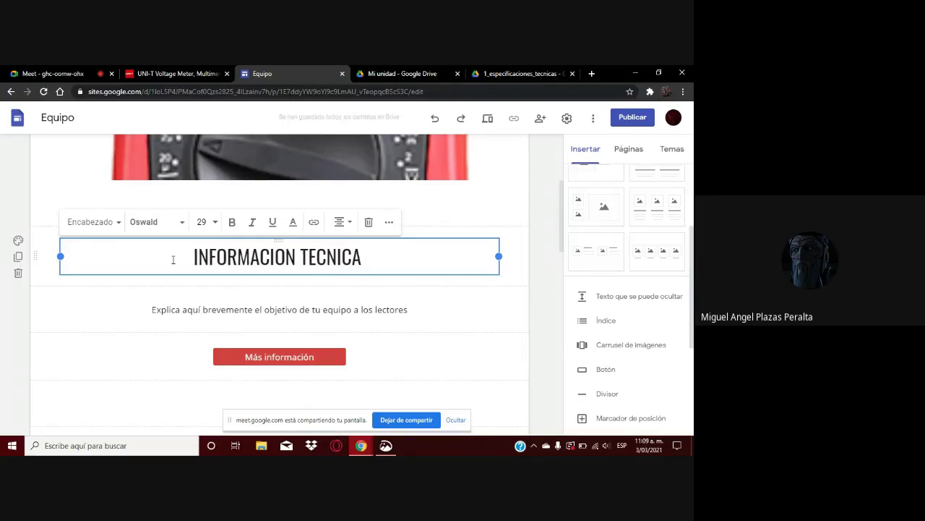
# Step: Extend the heading with "MULTIMETRO UNI-T" after "INFORMACION TECNICA"
pyautogui.write('MULTI')
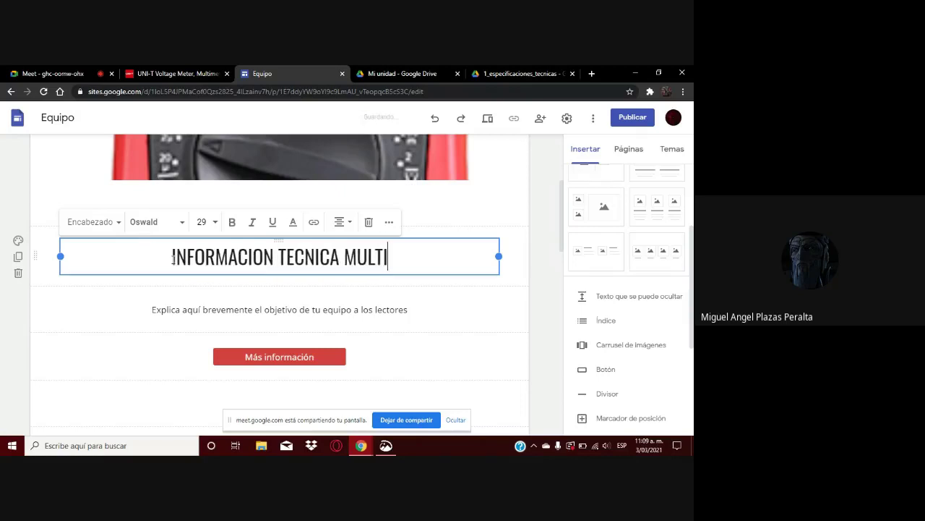
pyautogui.write('METRO')
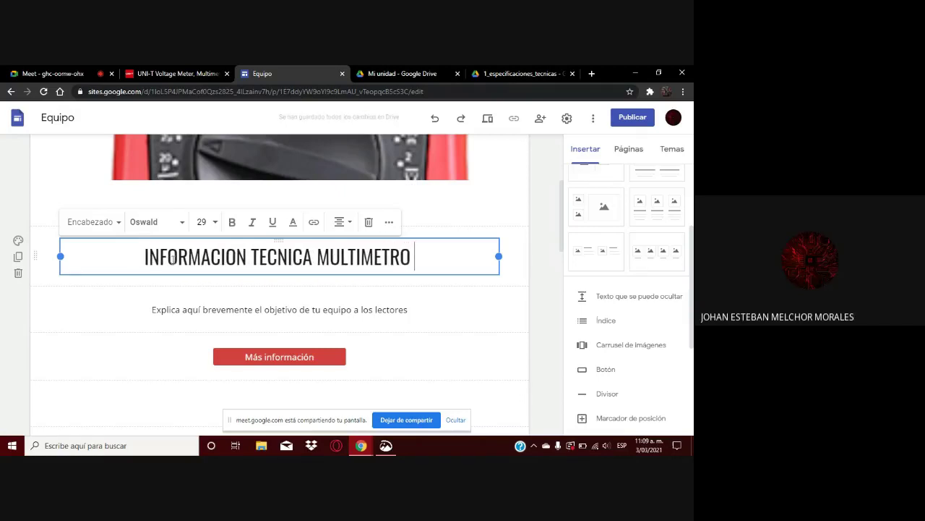
pyautogui.write(' E')
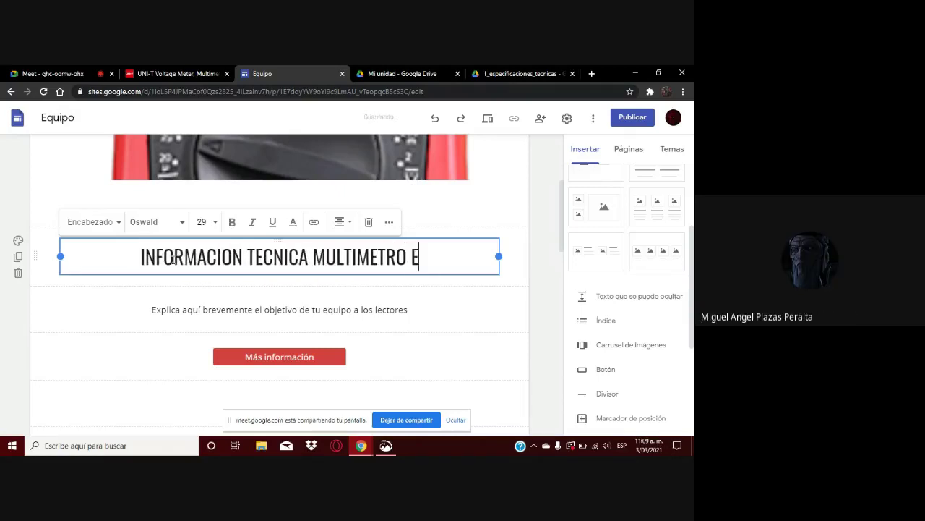
pyautogui.press('BackSpace')
pyautogui.write('UNI')
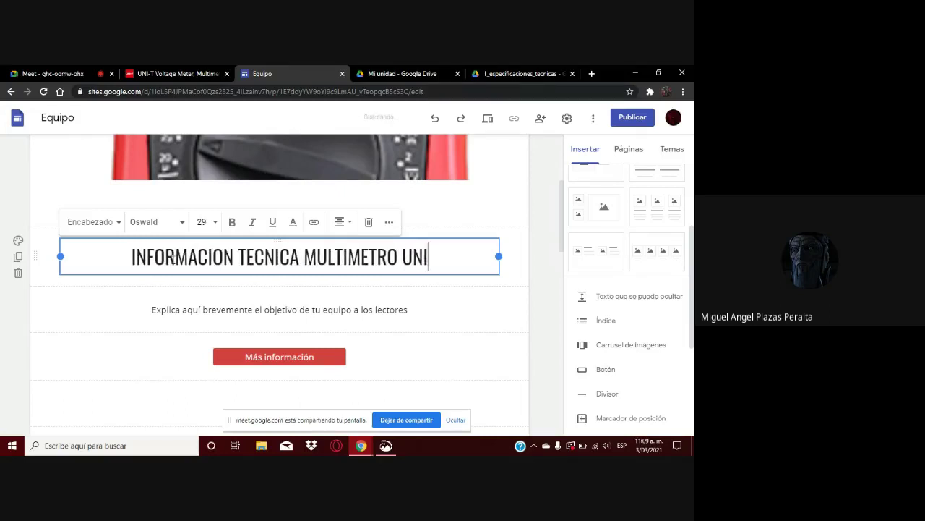
pyautogui.write('-T')
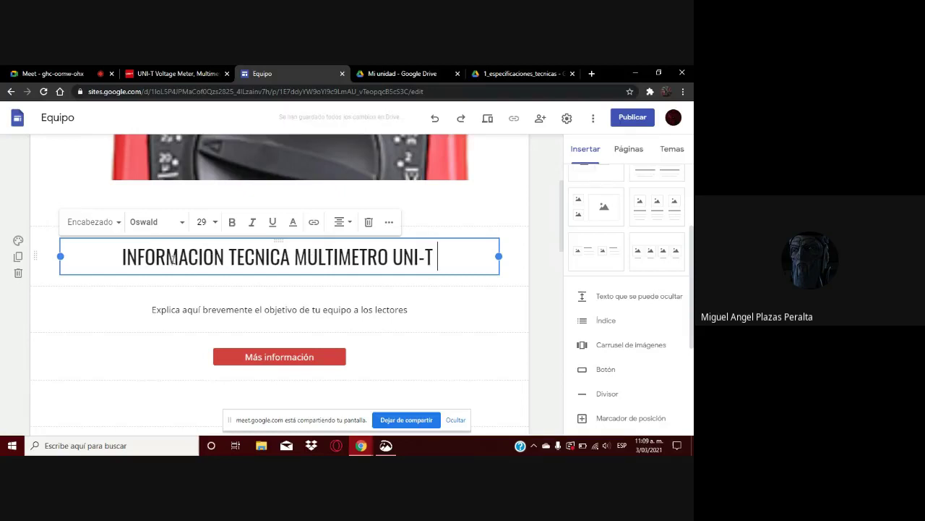
pyautogui.write(' 50C')
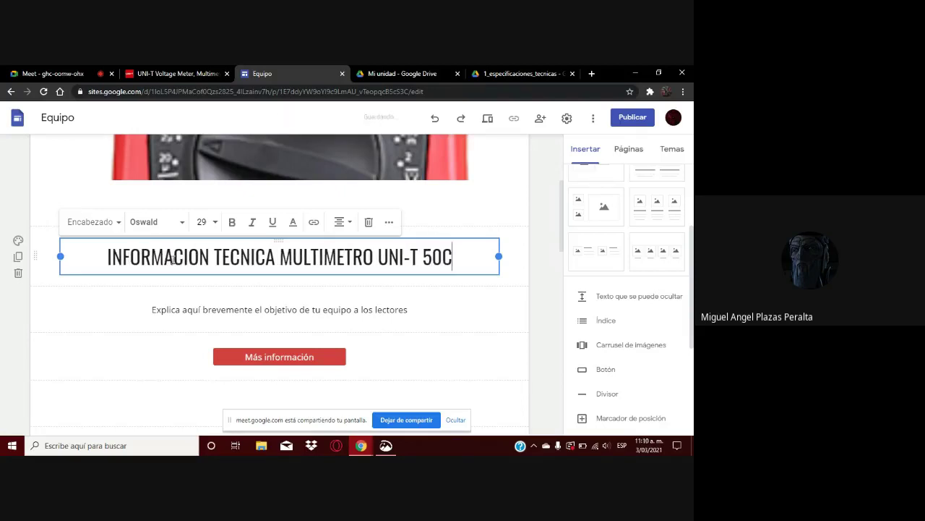
pyautogui.press('BackSpace')
pyautogui.press('BackSpace')
pyautogui.press('BackSpace')
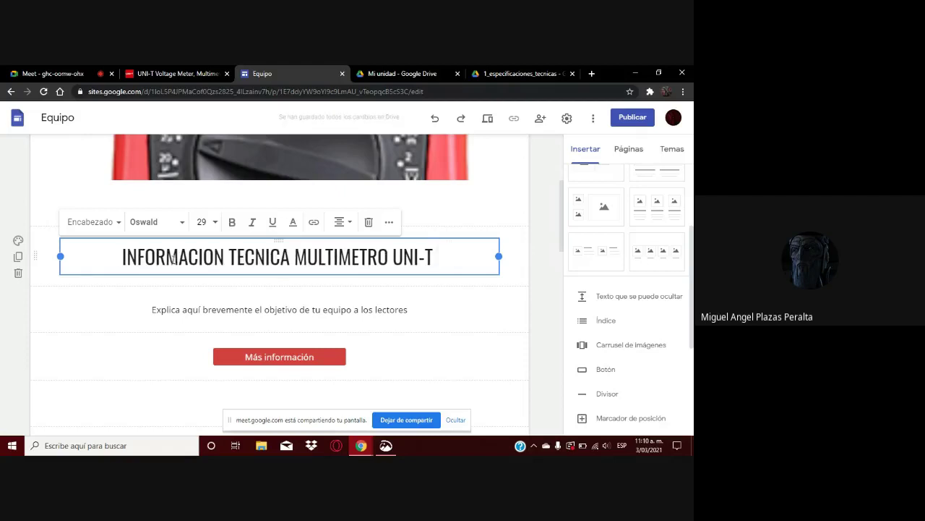
# Step: Check the multimeter's model name on the UNI-T product page and return to the Equipo site editor
pyautogui.click(155, 67)
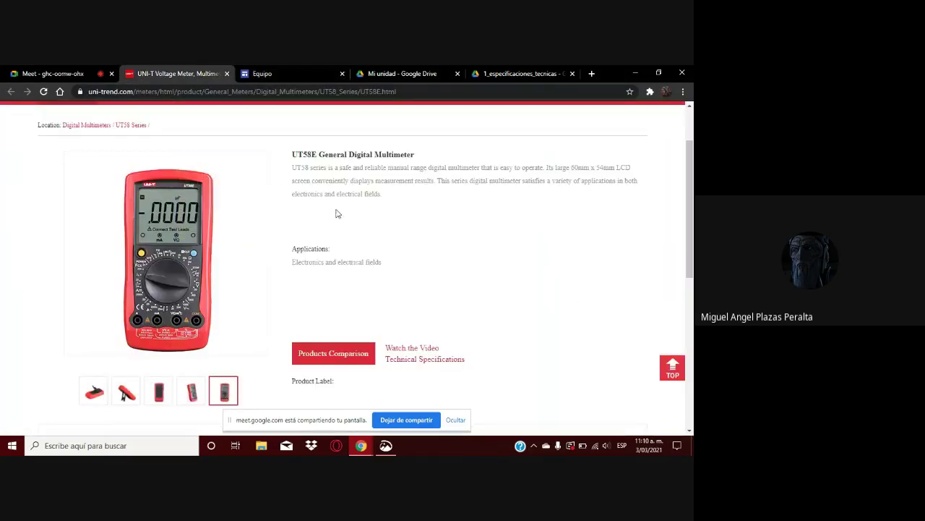
pyautogui.click(290, 69)
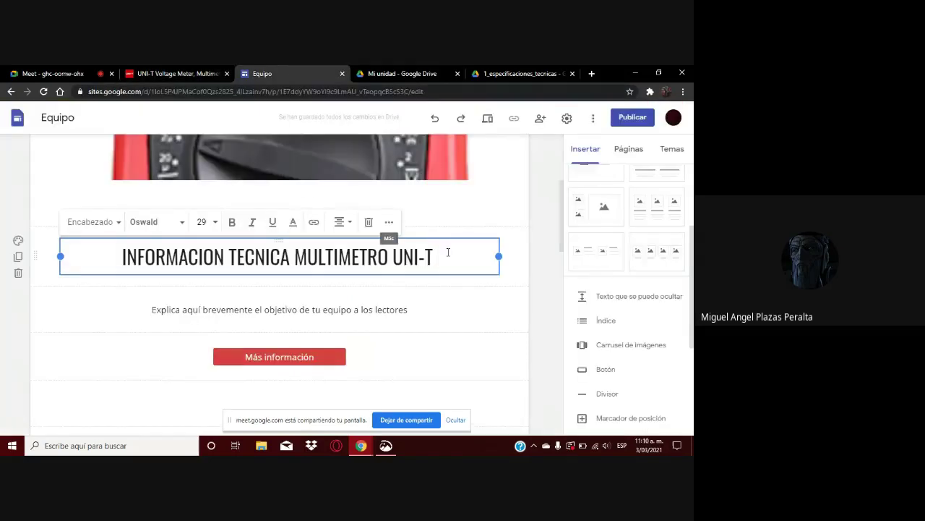
# Step: Add the model "58E" to the end of the technical-information heading and correct its first word to "INFORMACIÓN"
pyautogui.write('58E')
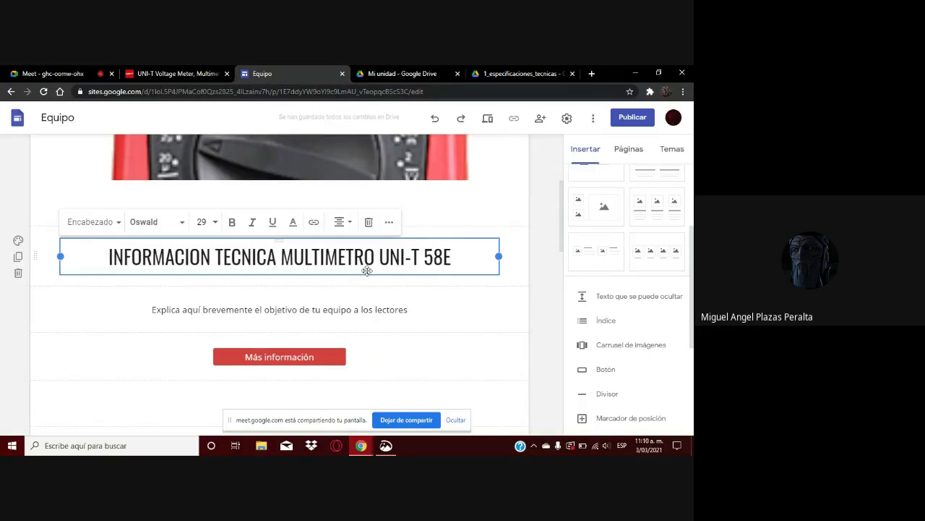
pyautogui.click(202, 255)
pyautogui.press('BackSpace')
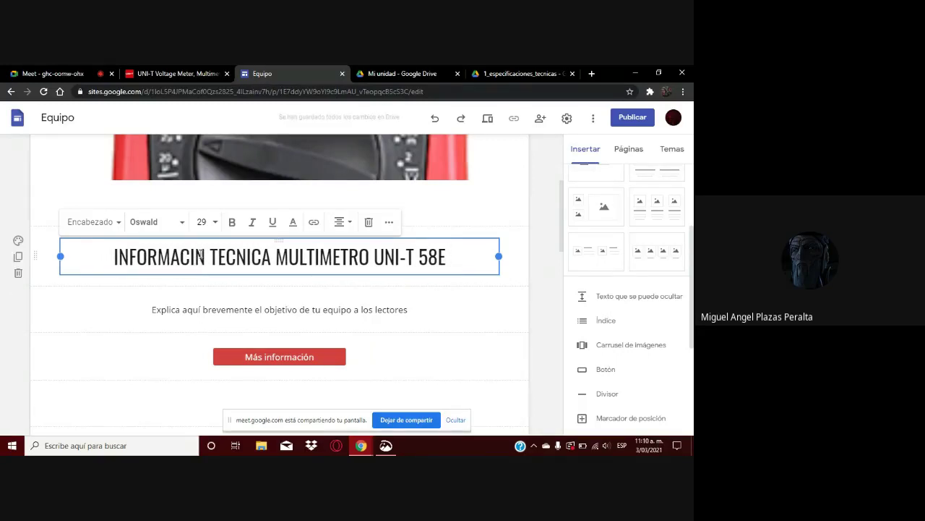
pyautogui.write('Ó')
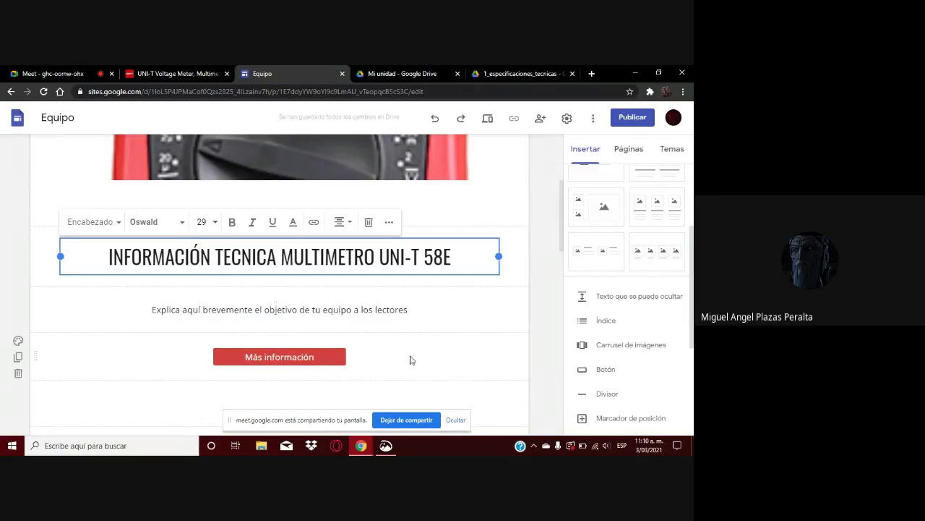
# Step: Rename the Proyectos page as "Especificaciones Técnicas" in its page properties
pyautogui.click(632, 150)
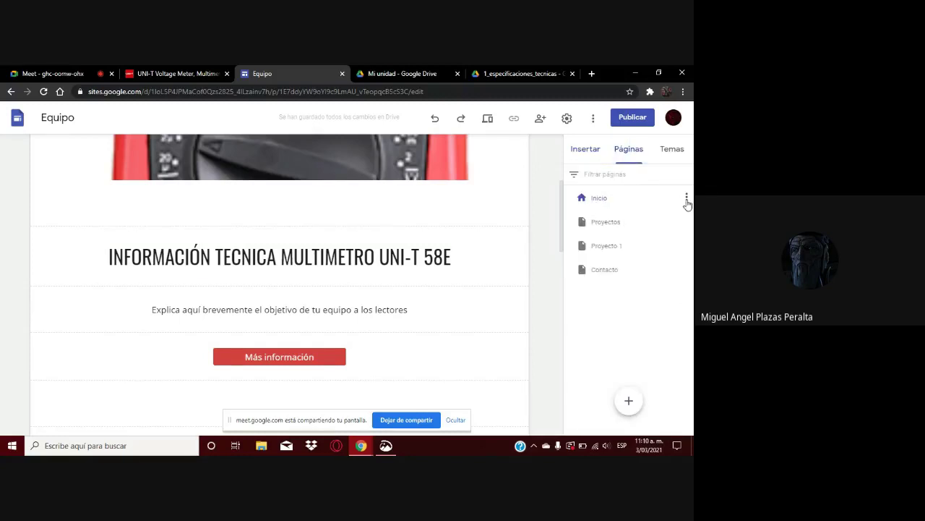
pyautogui.click(609, 222)
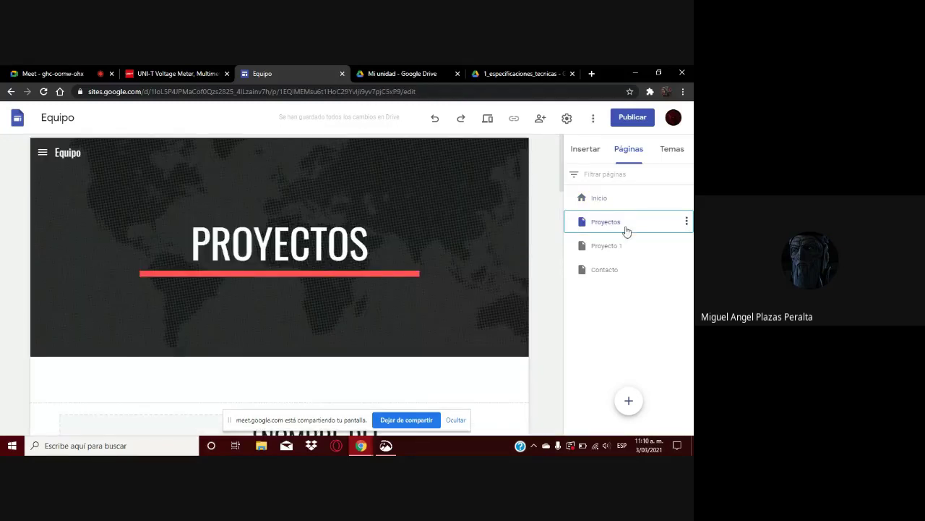
pyautogui.click(687, 223)
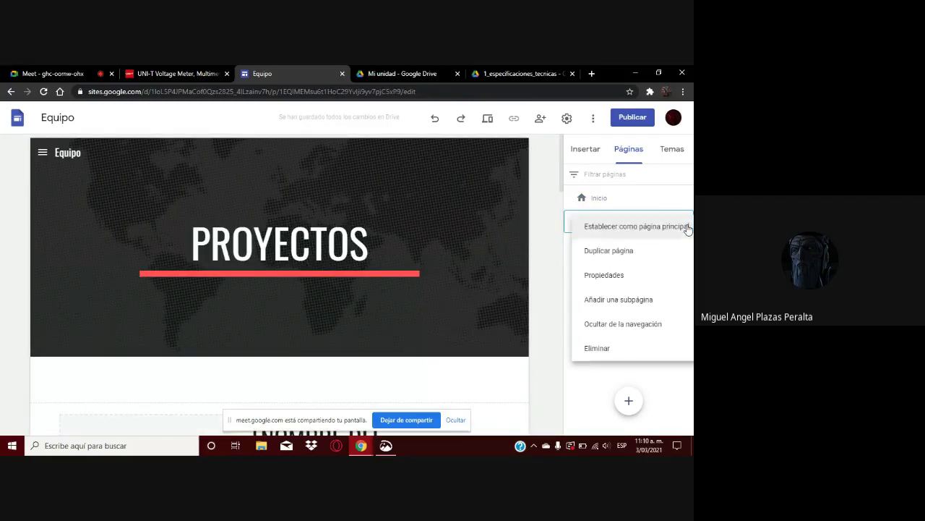
pyautogui.click(606, 284)
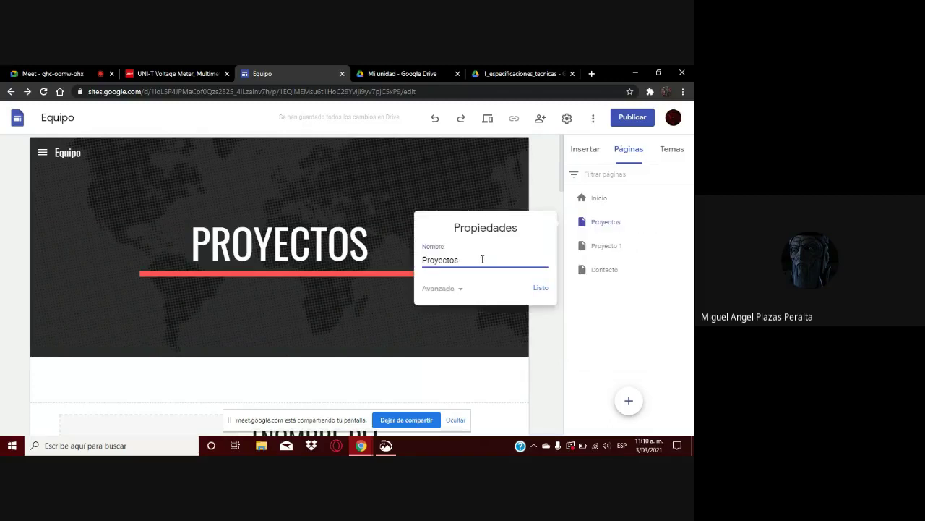
pyautogui.moveTo(482, 258); pyautogui.dragTo(346, 262)
pyautogui.press('BackSpace')
pyautogui.write('pe')
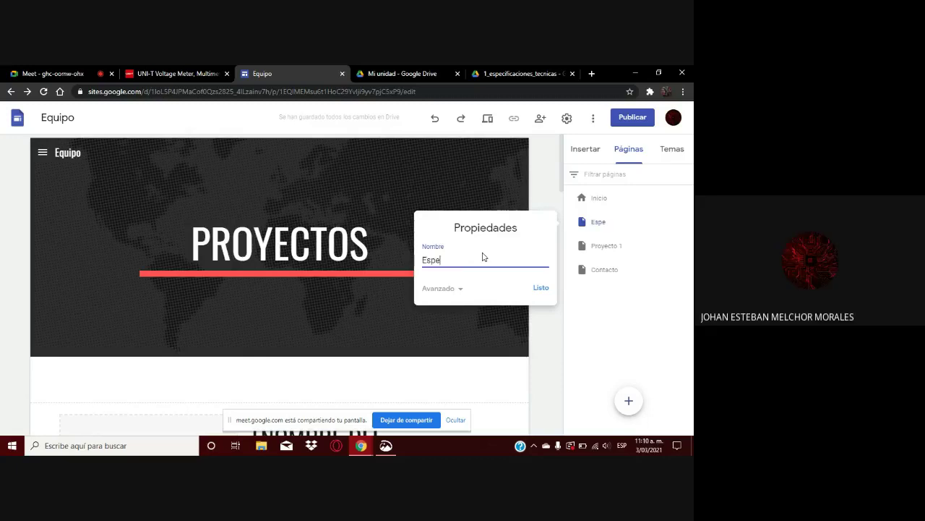
pyautogui.write('cifica')
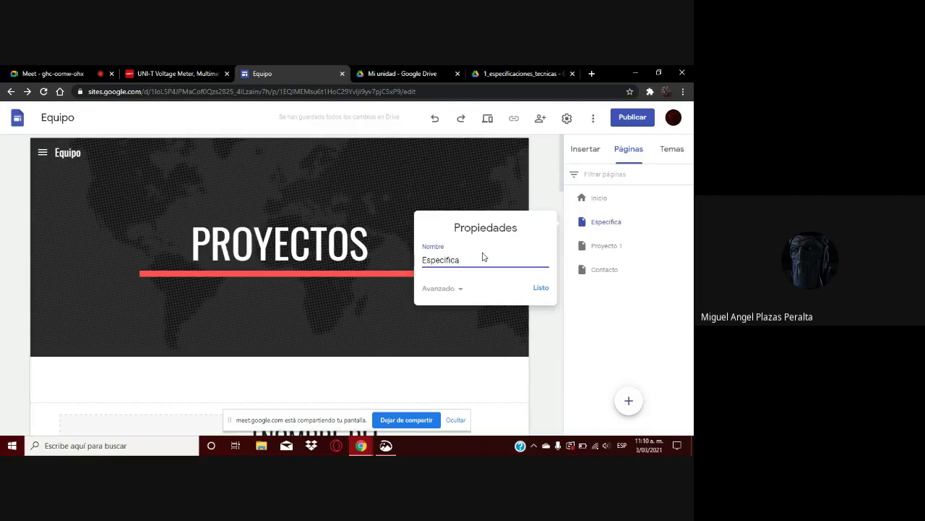
pyautogui.write('ciones Tecnicas')
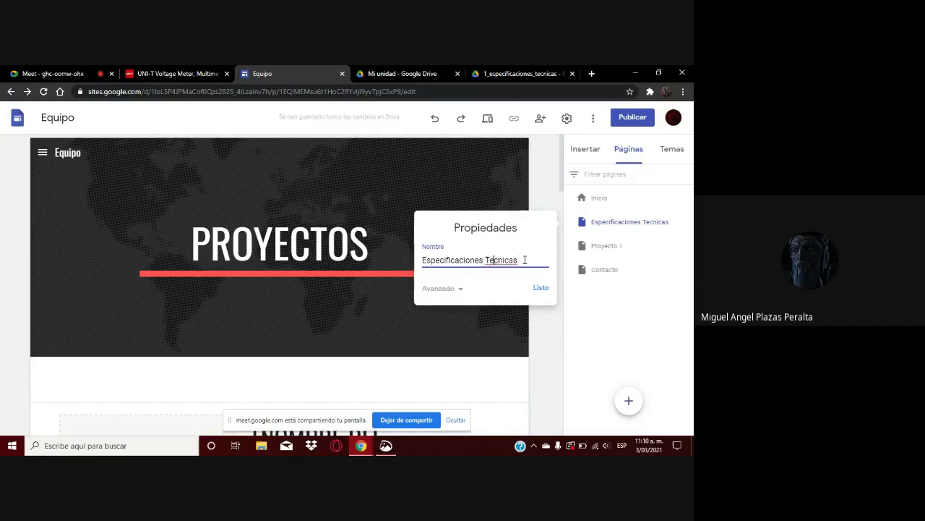
pyautogui.press('BackSpace')
pyautogui.write('é')
# Step: Try to use the address of the UNI-T UT58E product page as the custom path of the Especificaciones Técnicas page
pyautogui.click(436, 293)
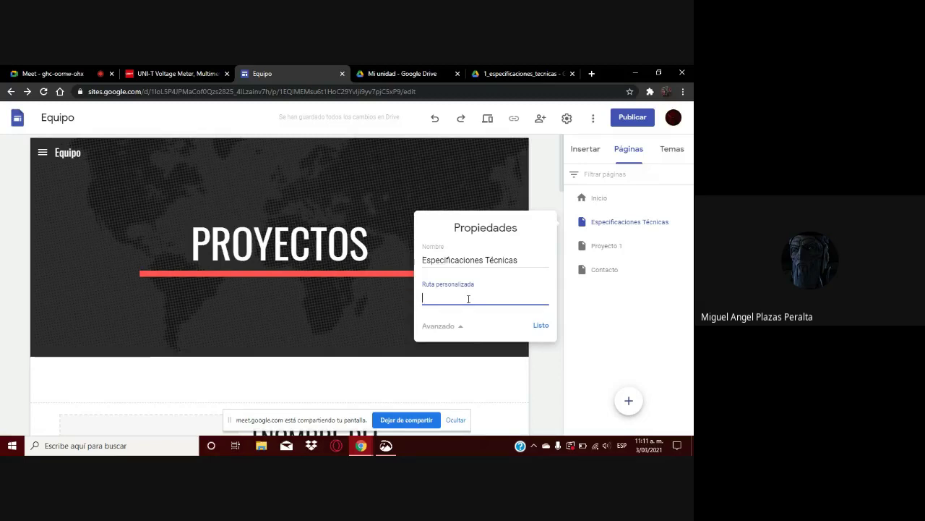
pyautogui.click(171, 71)
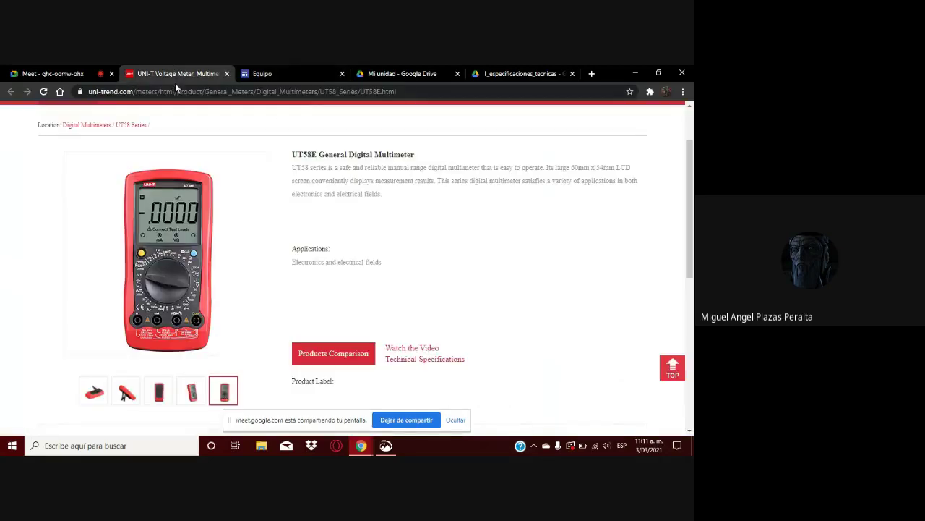
pyautogui.doubleClick(175, 91)
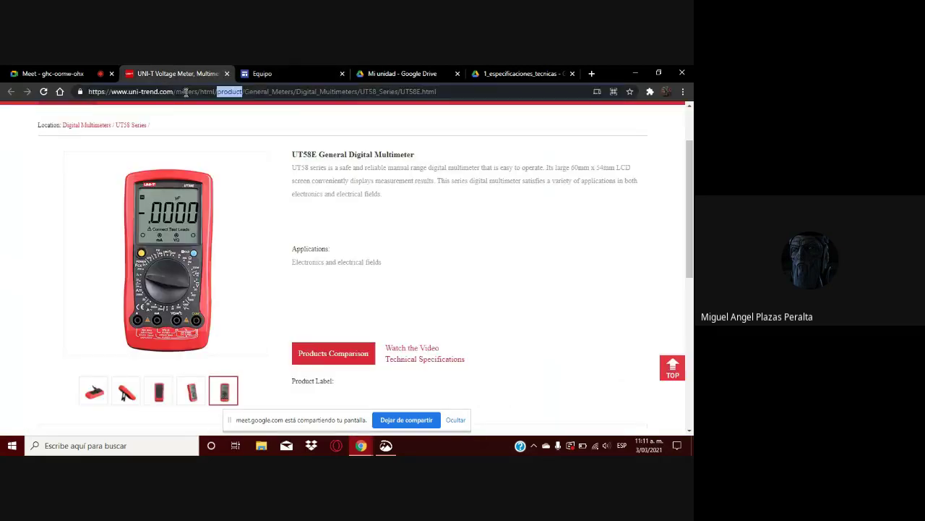
pyautogui.tripleClick(185, 92)
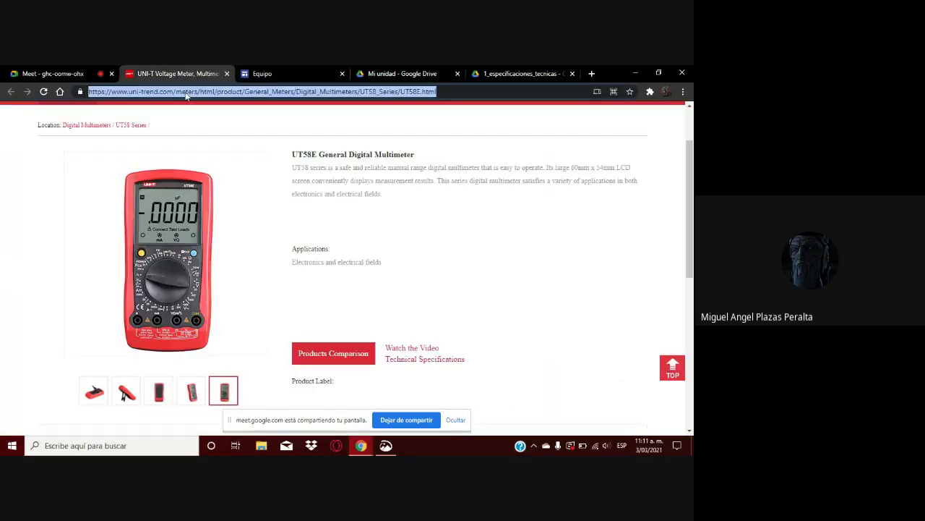
pyautogui.click(316, 69)
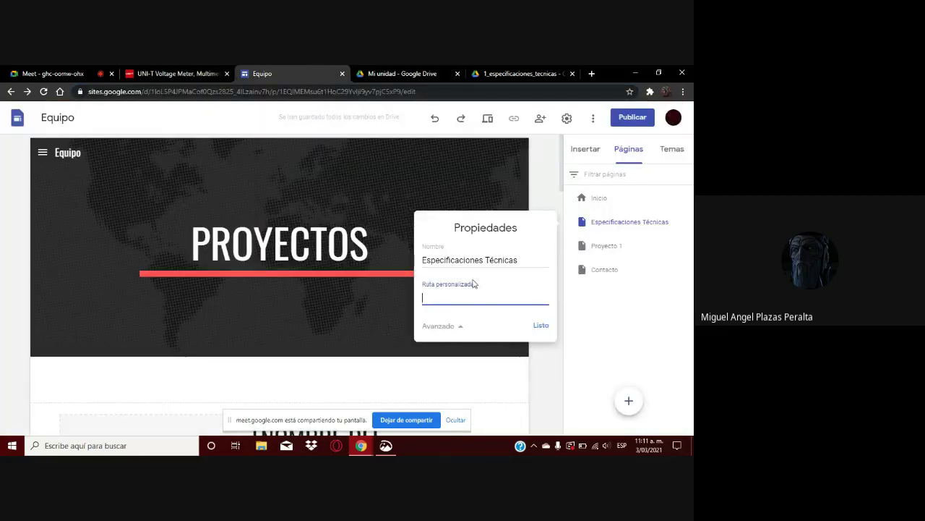
pyautogui.hotkey('ctrl', 'v')
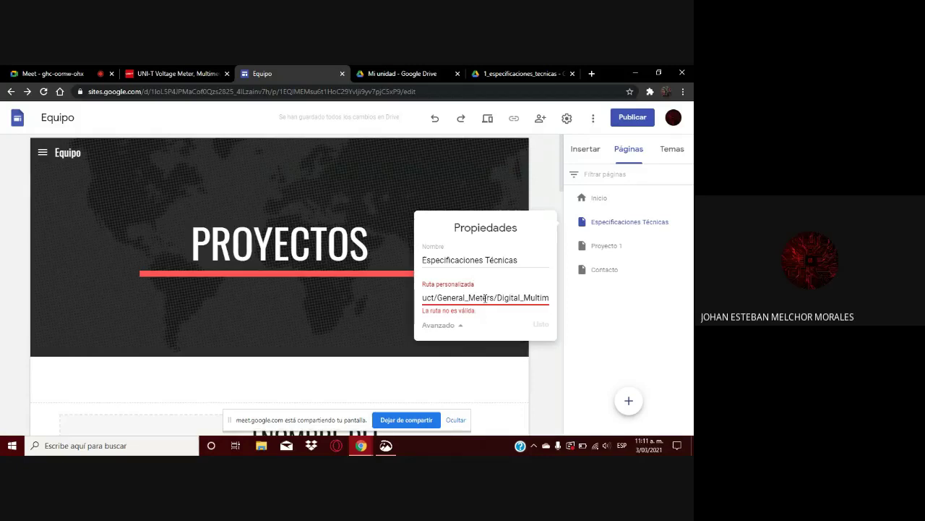
pyautogui.doubleClick(518, 296)
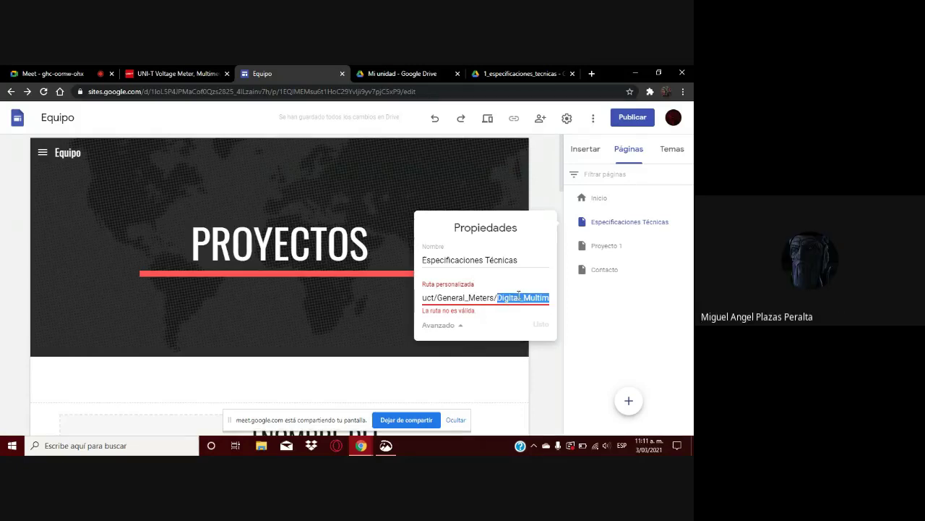
pyautogui.click(187, 67)
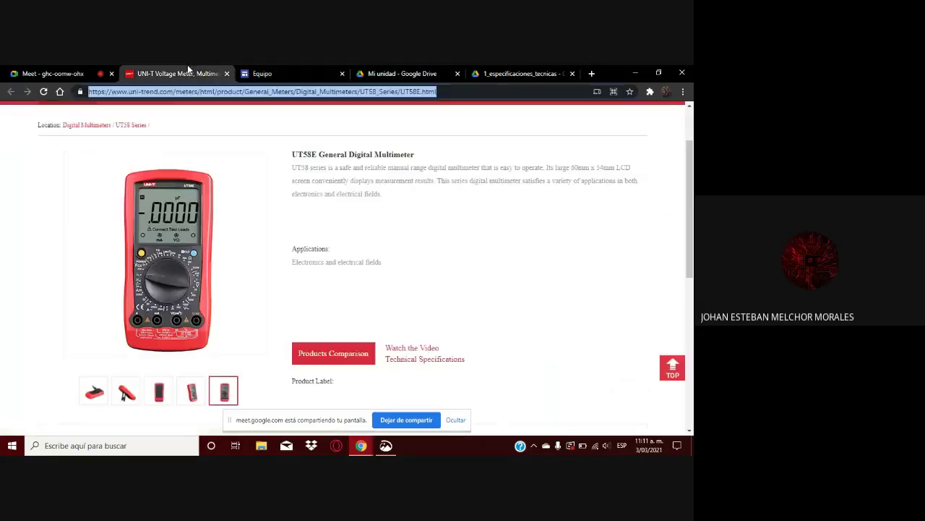
pyautogui.moveTo(437, 92); pyautogui.dragTo(39, 128)
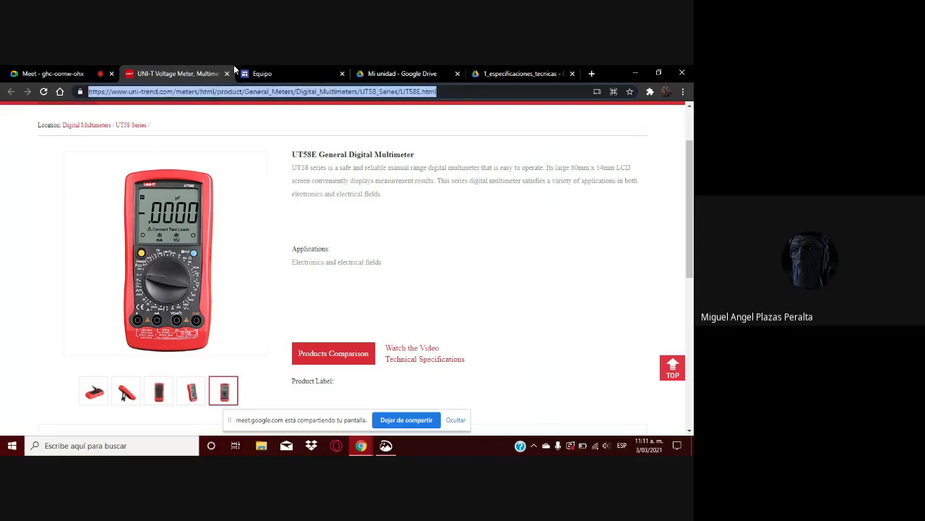
pyautogui.click(260, 71)
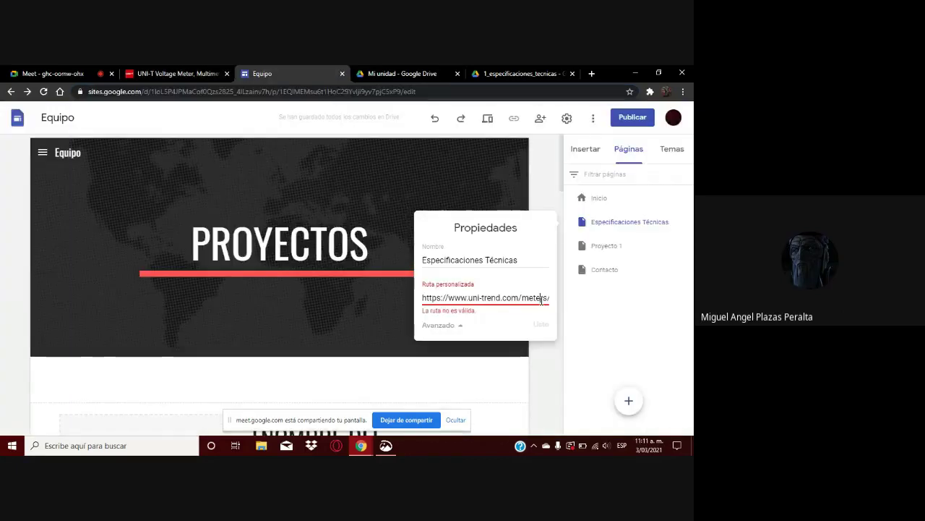
# Step: Clear the custom path of the Especificaciones Técnicas page and confirm its properties
pyautogui.moveTo(541, 298); pyautogui.dragTo(423, 298)
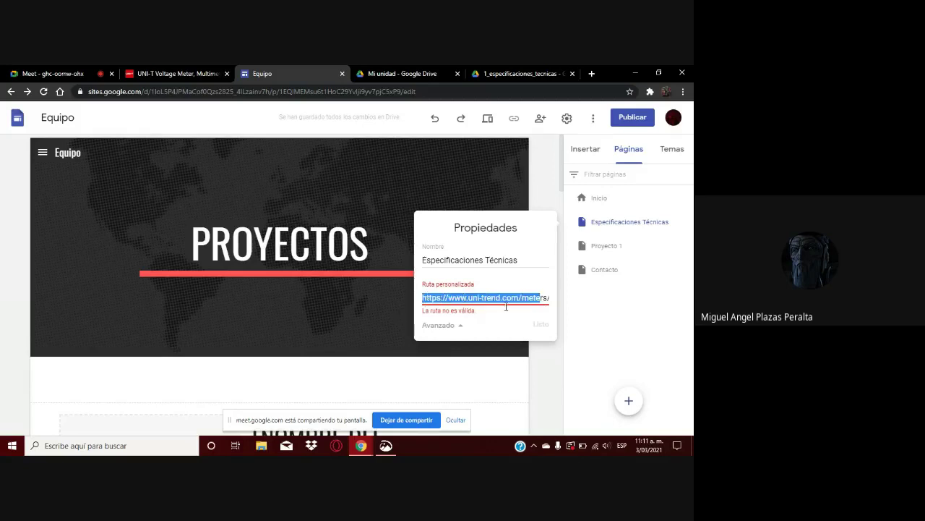
pyautogui.click(423, 300)
pyautogui.moveTo(423, 299); pyautogui.dragTo(658, 333)
pyautogui.press('BackSpace')
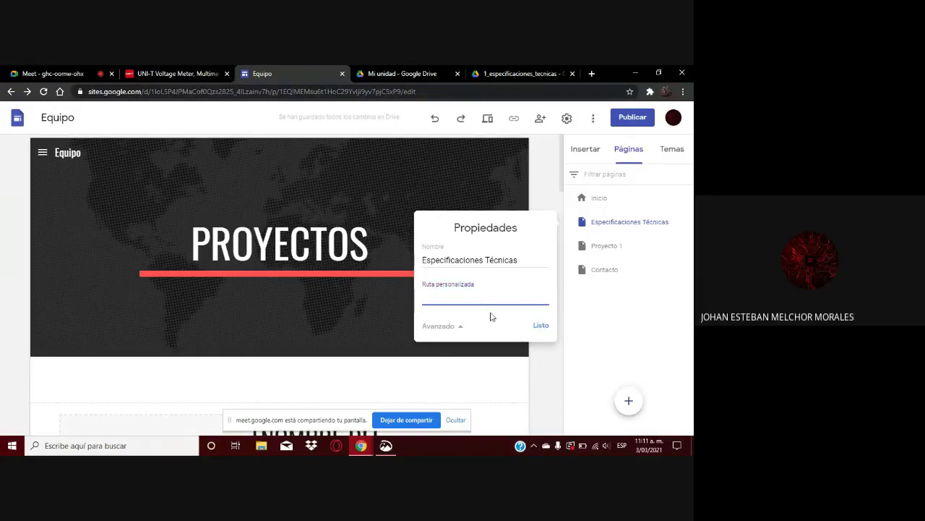
pyautogui.click(541, 325)
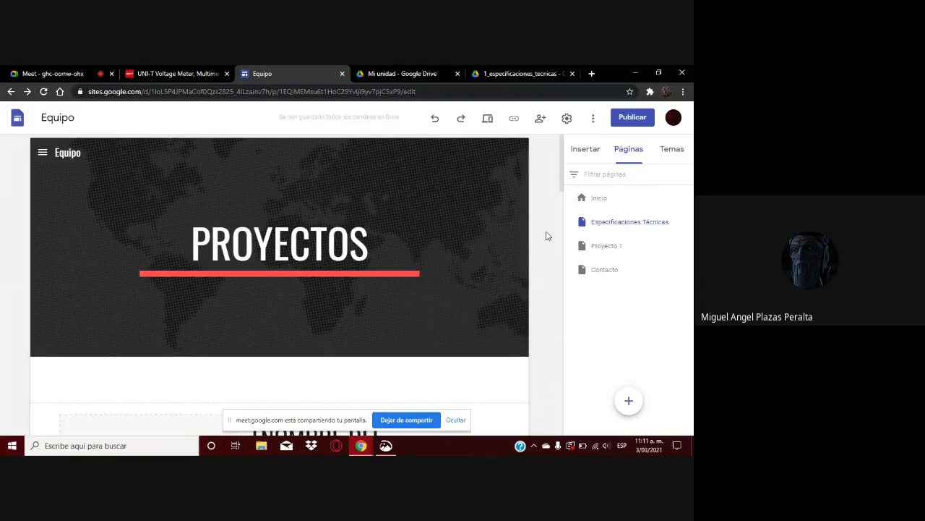
# Step: Replace the "PROYECTOS" banner title with "ESPECIFICACIONES TÉCNICAS"
pyautogui.moveTo(439, 233)
pyautogui.doubleClick(354, 255)
pyautogui.press('BackSpace')
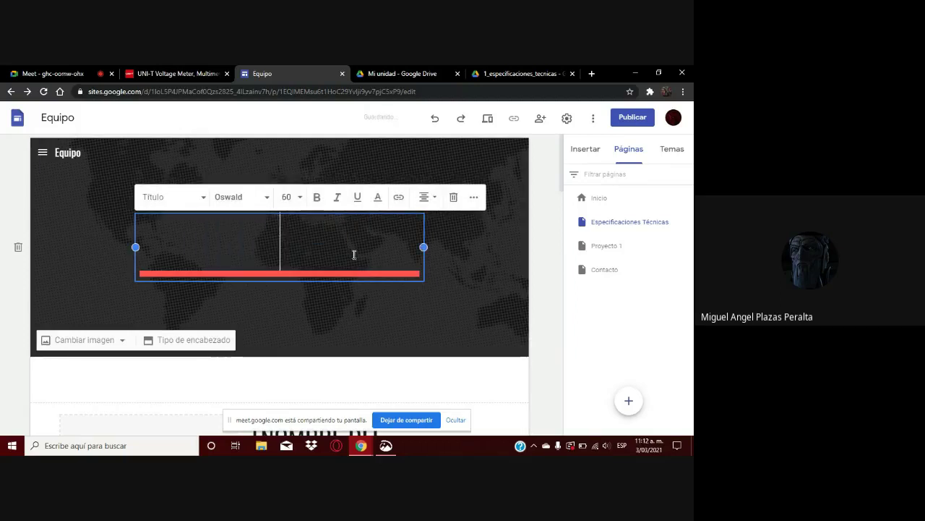
pyautogui.write('ES')
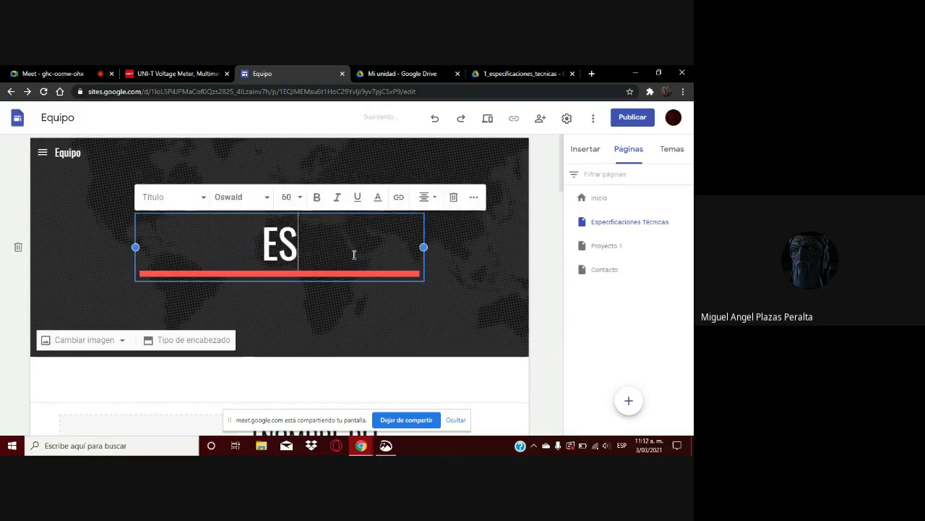
pyautogui.write('PECI')
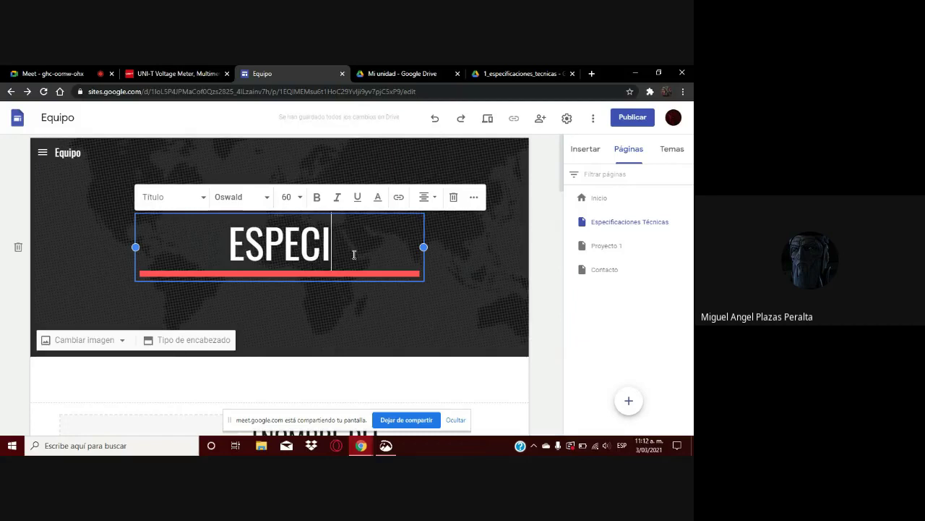
pyautogui.write('FICACN')
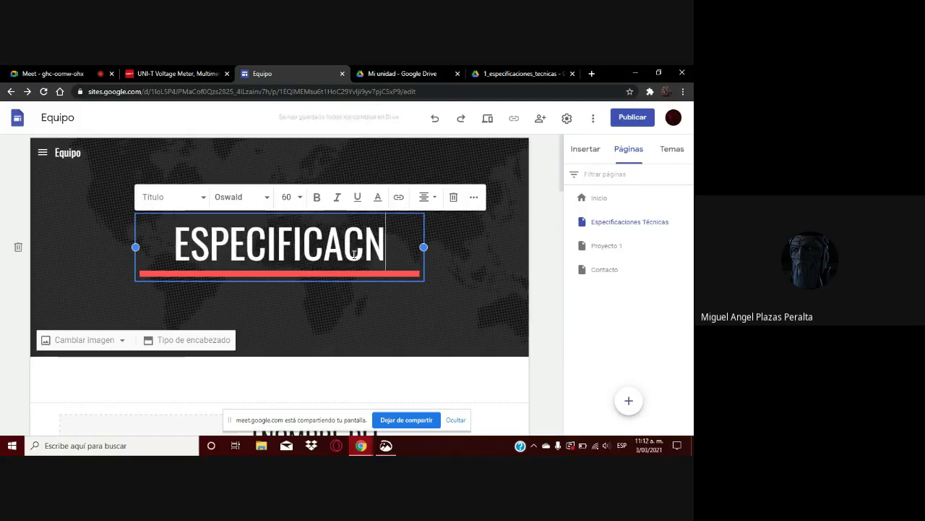
pyautogui.press('BackSpace')
pyautogui.write('IONES TE')
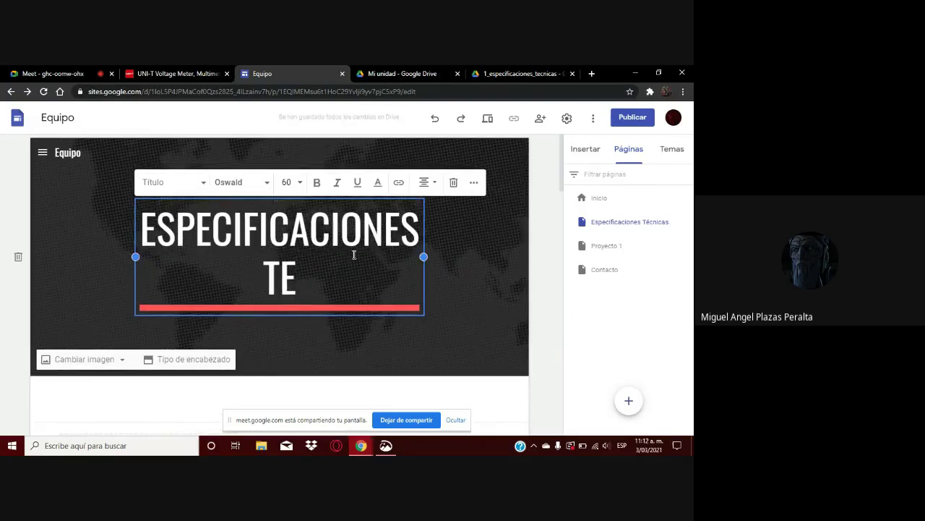
pyautogui.press('BackSpace')
pyautogui.write('ÉCNICAS')
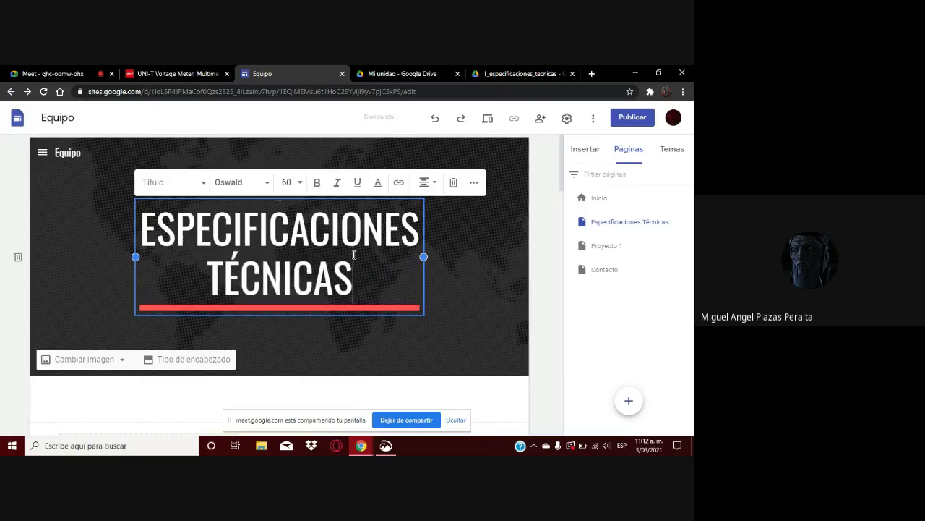
pyautogui.click(405, 322)
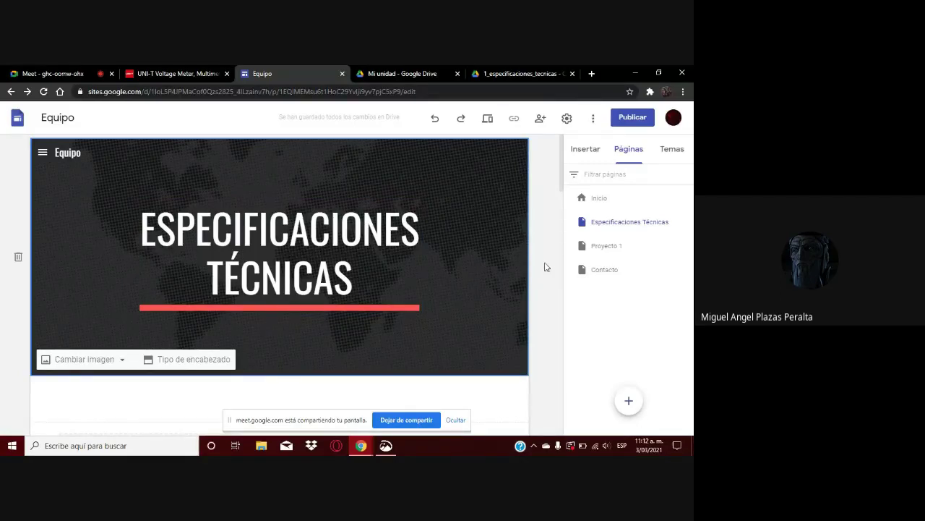
# Step: Replace the "NOMBRE DEL PROYECTO 1" placeholder heading with "INSPECCIÓN DE LA MAQUINA", keeping the square brackets
pyautogui.scroll(-4, 504, 282)
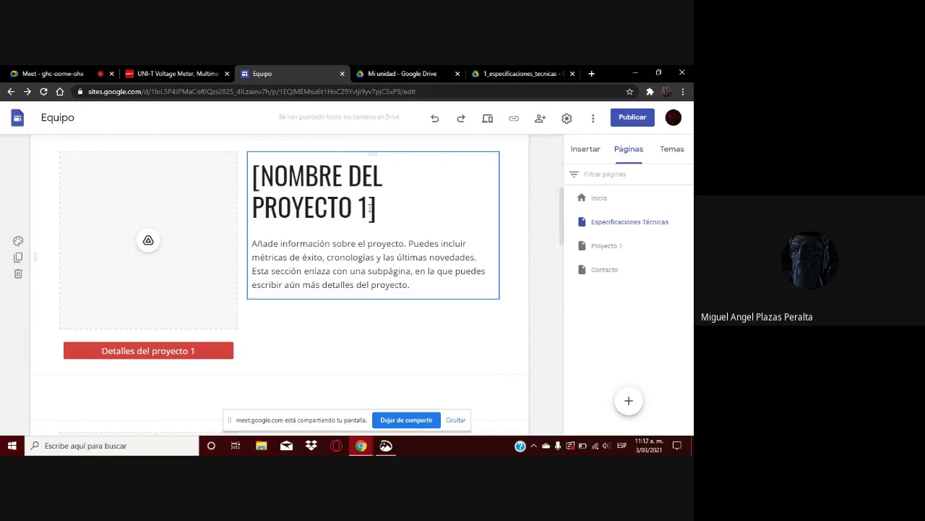
pyautogui.moveTo(371, 208); pyautogui.dragTo(253, 172)
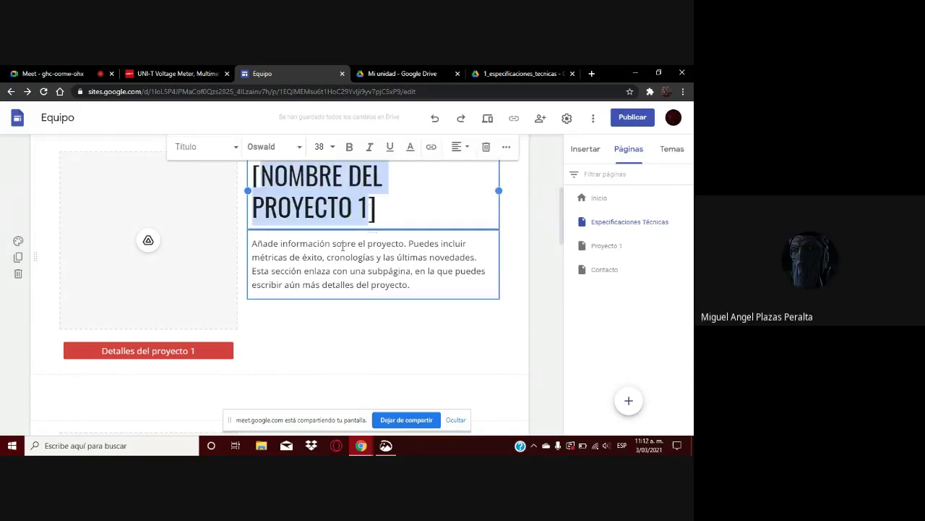
pyautogui.press('BackSpace')
pyautogui.write('INS')
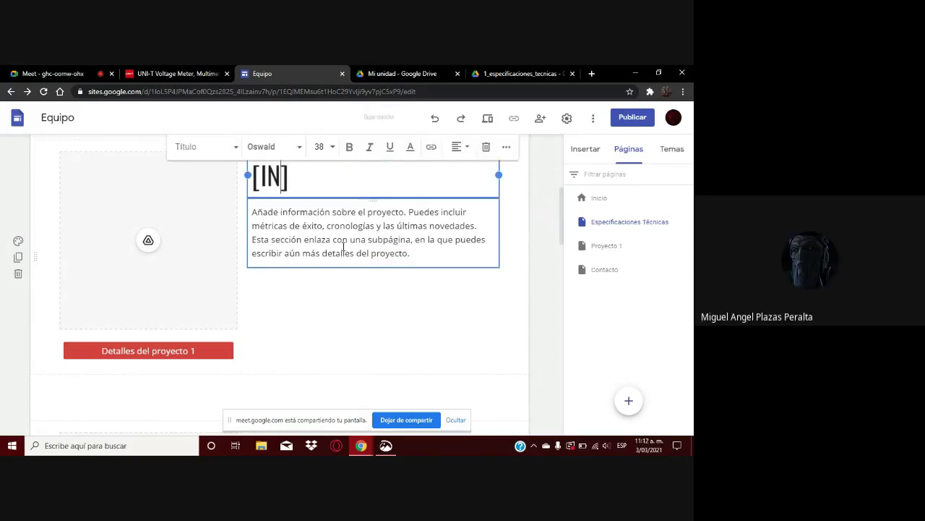
pyautogui.write('PECCIO')
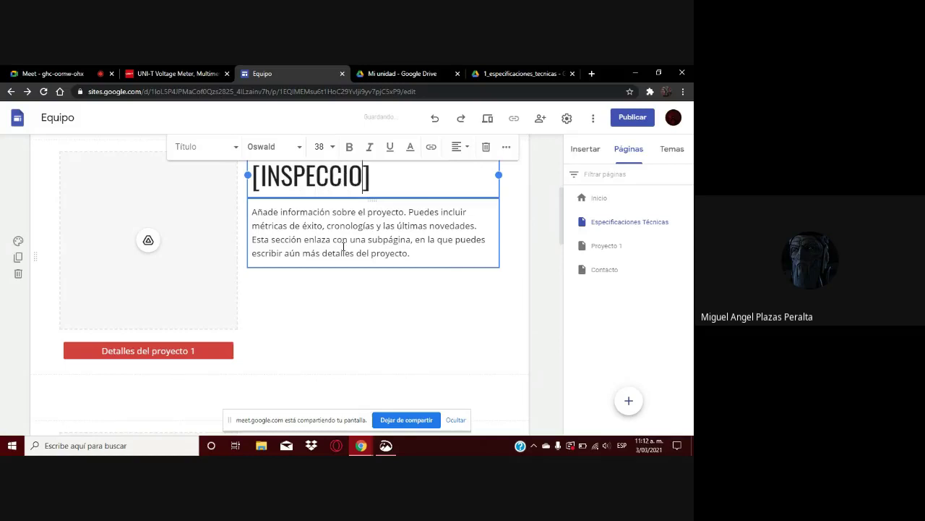
pyautogui.press('BackSpace')
pyautogui.write('ÓN DE L')
pyautogui.write('A MAQUINA')
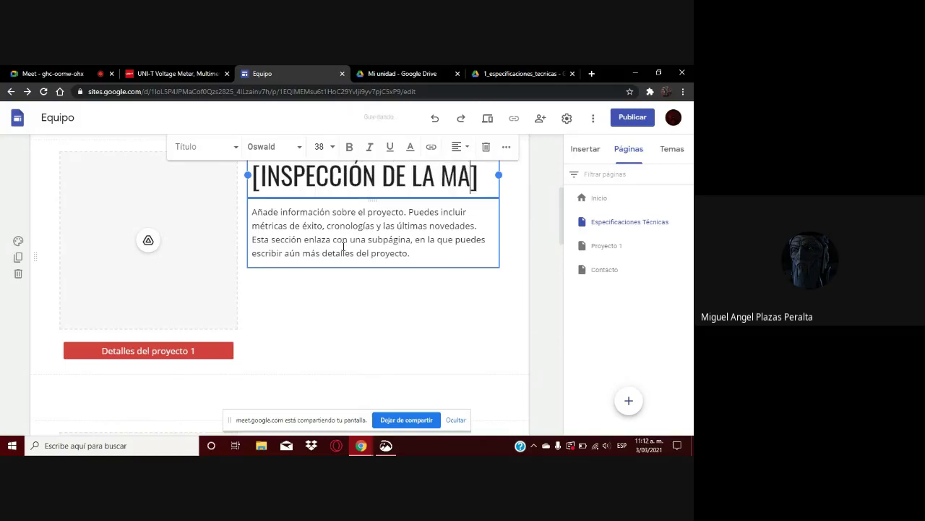
# Step: Extend the bracketed section heading to read "INSPECCIÓN DE LA MAQUINARIA ELECTRONICA INDUSTRIAL"
pyautogui.write('RIA ')
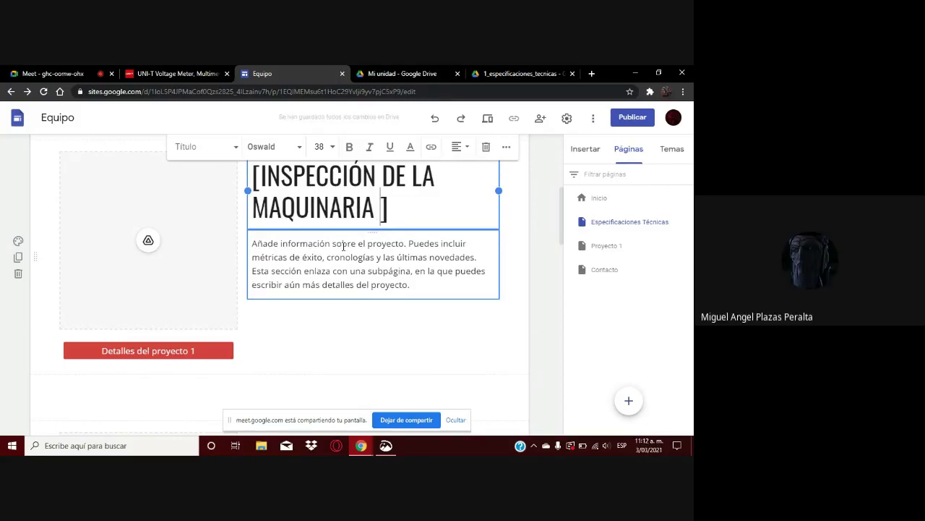
pyautogui.write('ELE')
pyautogui.write('CTRONICA ')
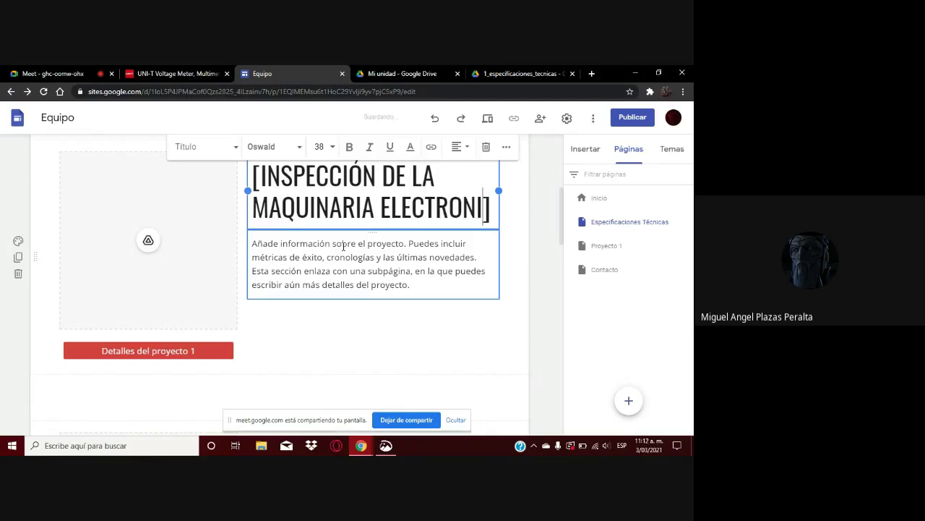
pyautogui.write('INDUSTRIAL')
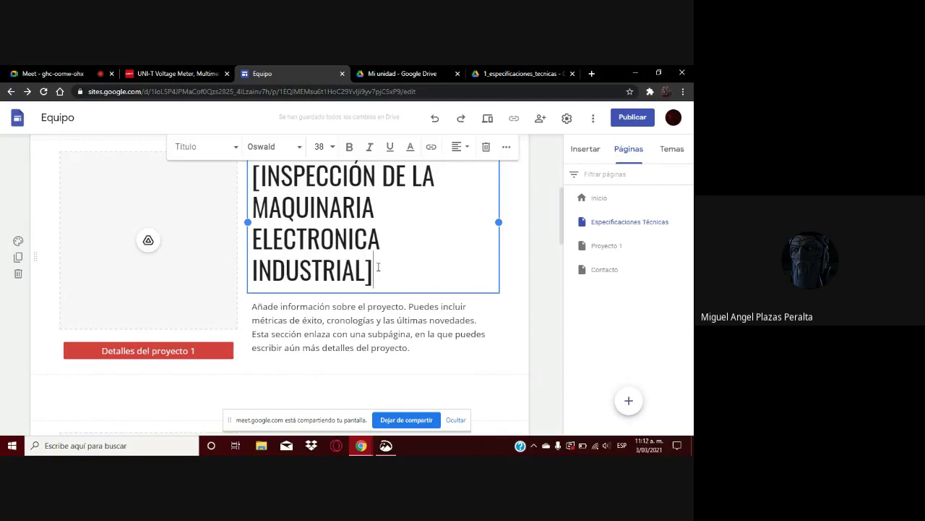
# Step: Remove both square brackets from the section heading, keeping the full wording "INSPECCIÓN DE LA MAQUINARIA ELECTRONICA INDUSTRIAL"
pyautogui.press('Delete')
pyautogui.press('BackSpace')
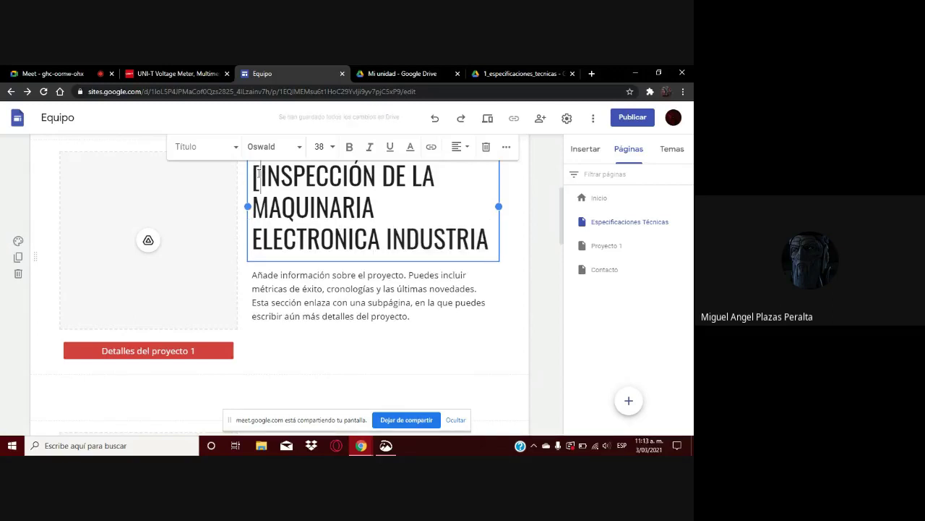
pyautogui.doubleClick(259, 173)
pyautogui.click(259, 174)
pyautogui.press('BackSpace')
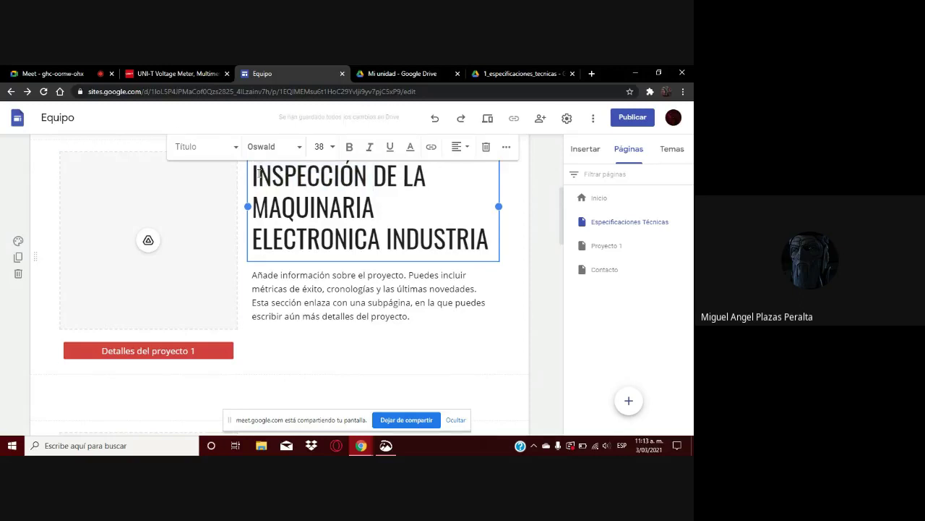
pyautogui.click(488, 252)
pyautogui.write('L')
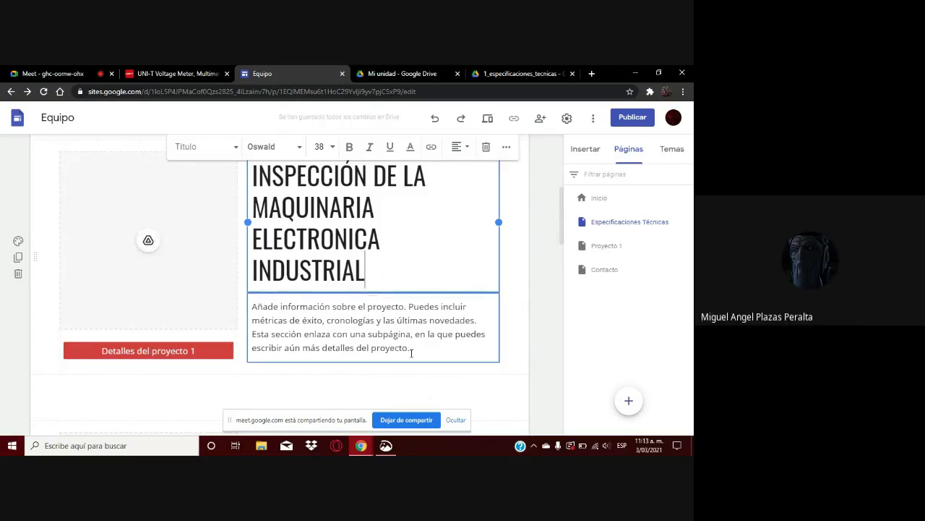
# Step: Replace the placeholder project description below the heading with "Especificaciones técnicas"
pyautogui.moveTo(416, 347); pyautogui.dragTo(246, 297)
pyautogui.click(245, 297)
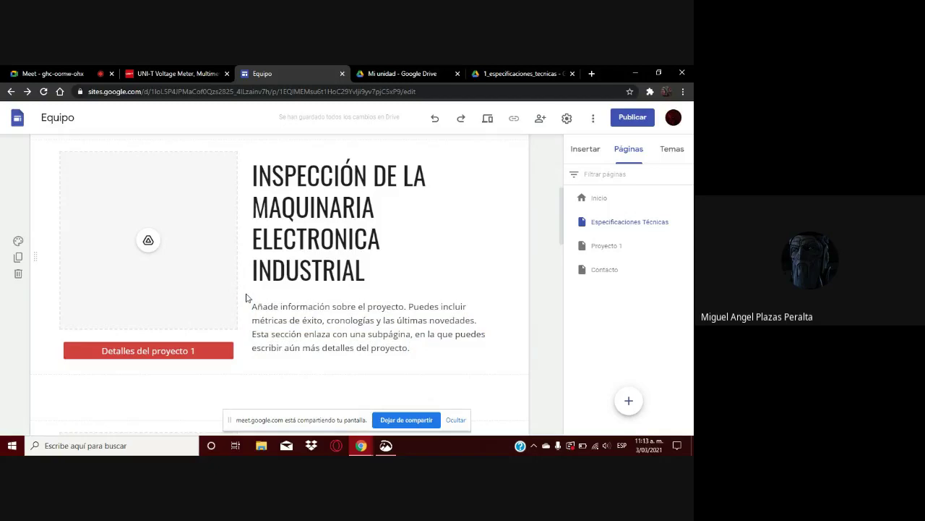
pyautogui.moveTo(415, 344); pyautogui.dragTo(253, 305)
pyautogui.write('Esp')
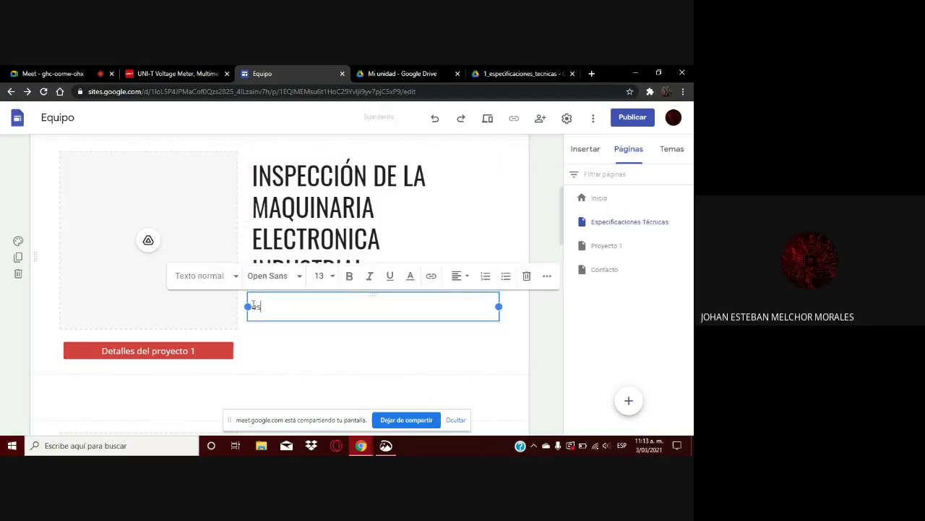
pyautogui.press('BackSpace')
pyautogui.press('BackSpace')
pyautogui.press('BackSpace')
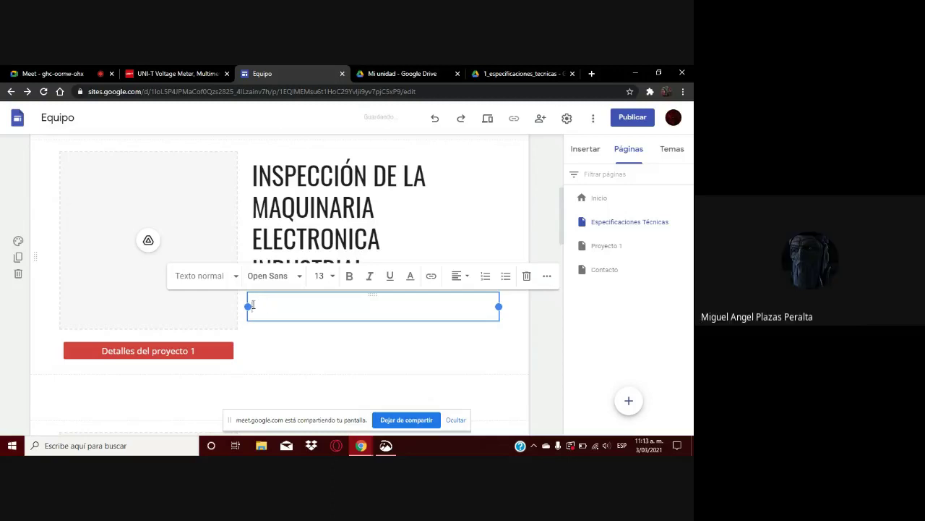
pyautogui.write('Es')
pyautogui.write('pecifi')
pyautogui.write('caciones')
pyautogui.write('te')
pyautogui.press('BackSpace')
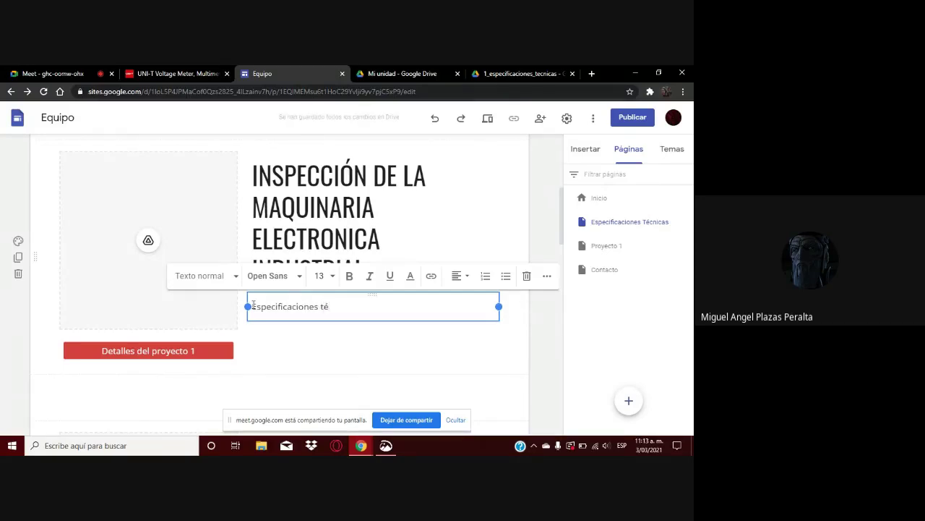
pyautogui.write('éca')
pyautogui.press('BackSpace')
pyautogui.write('nicas')
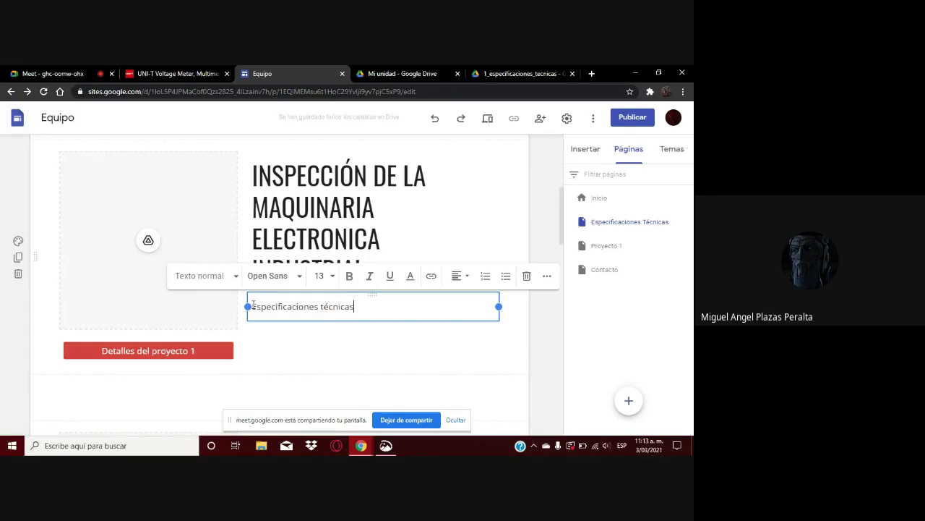
# Step: Change the name of the "Detalles del proyecto 1" button to "Detalles Multímetro UNI-T 58E", with the accent on Multímetro
pyautogui.doubleClick(154, 352)
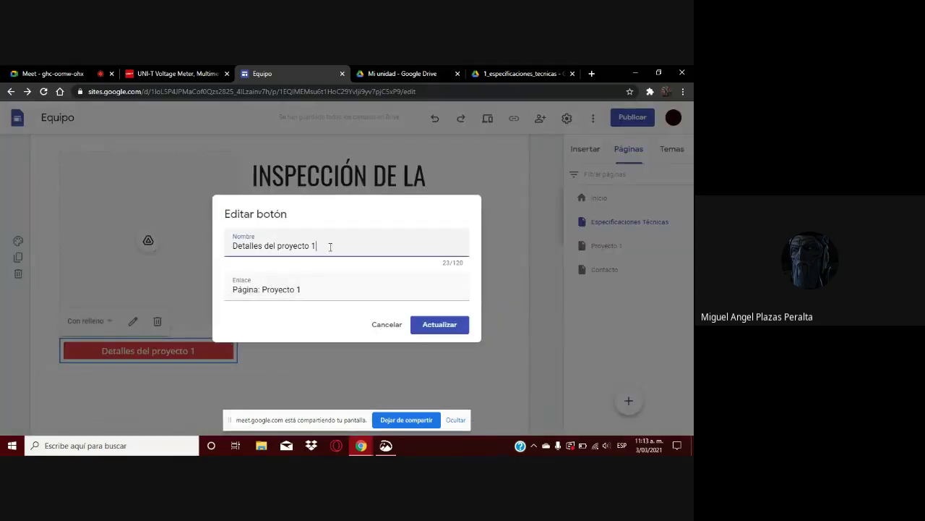
pyautogui.moveTo(330, 247); pyautogui.dragTo(266, 251)
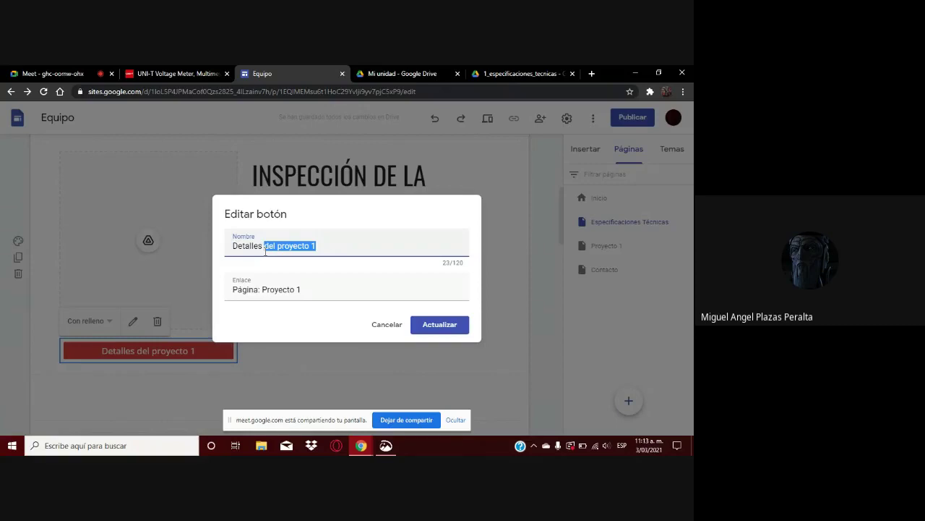
pyautogui.write('mul')
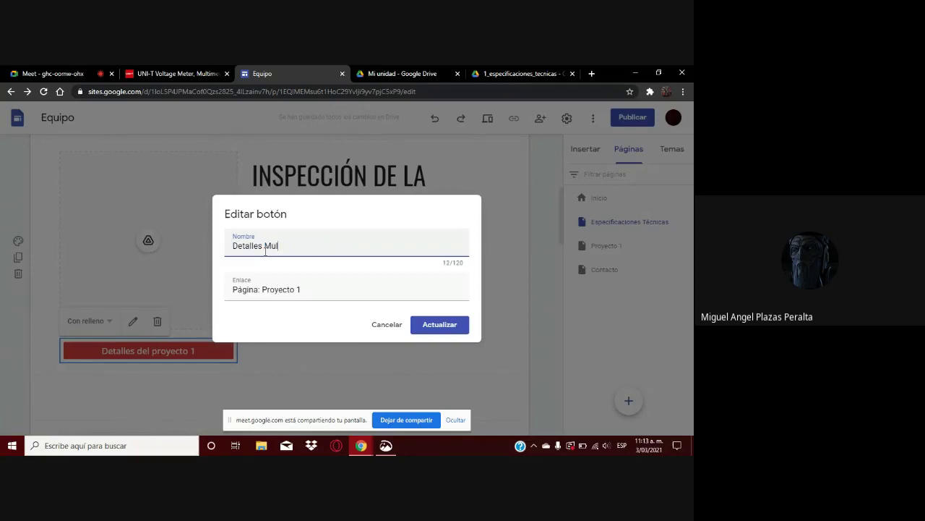
pyautogui.write('timetro UNI-T 58E')
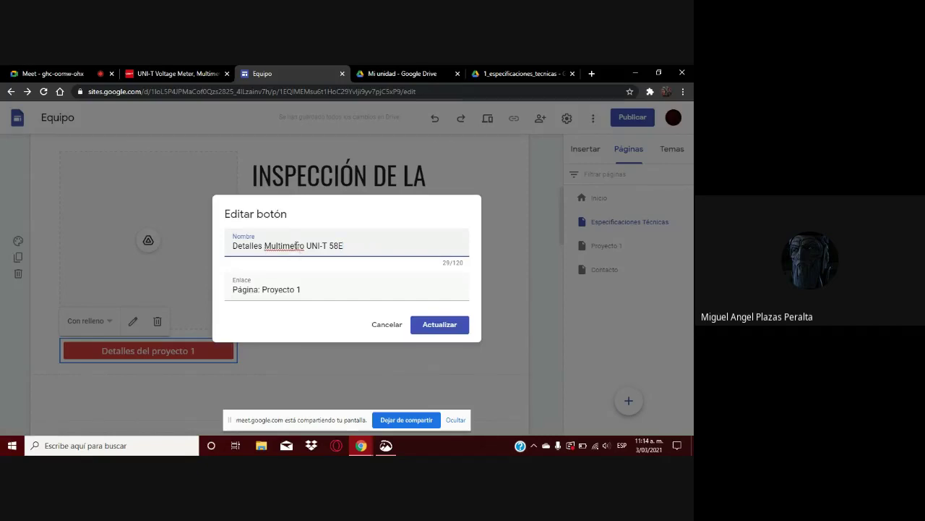
pyautogui.rightClick(296, 246)
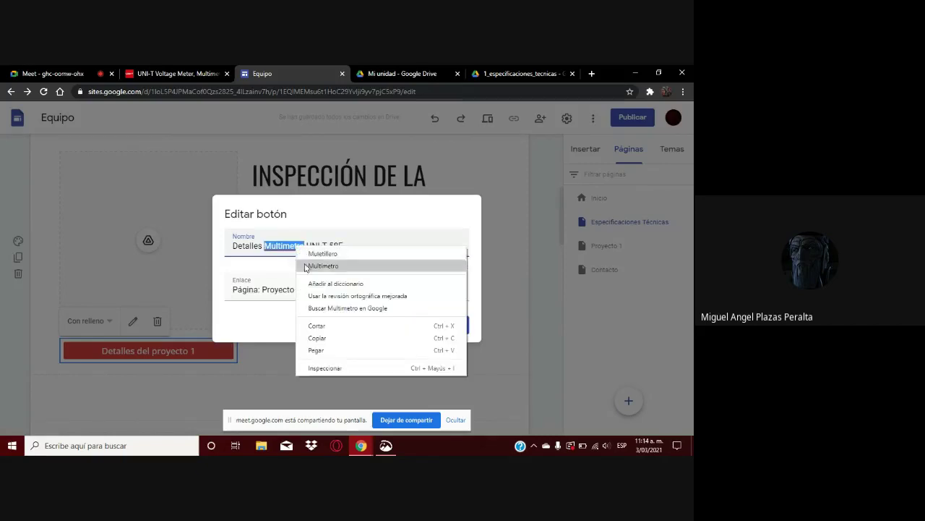
pyautogui.click(315, 266)
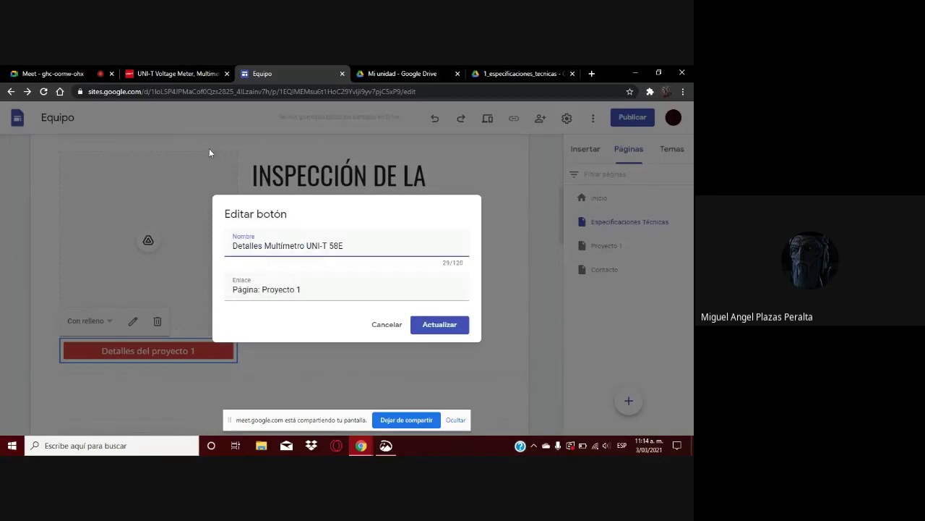
# Step: Replace the button's Proyecto 1 link with the address of the UNI-T UT58E product page and update the button
pyautogui.click(170, 73)
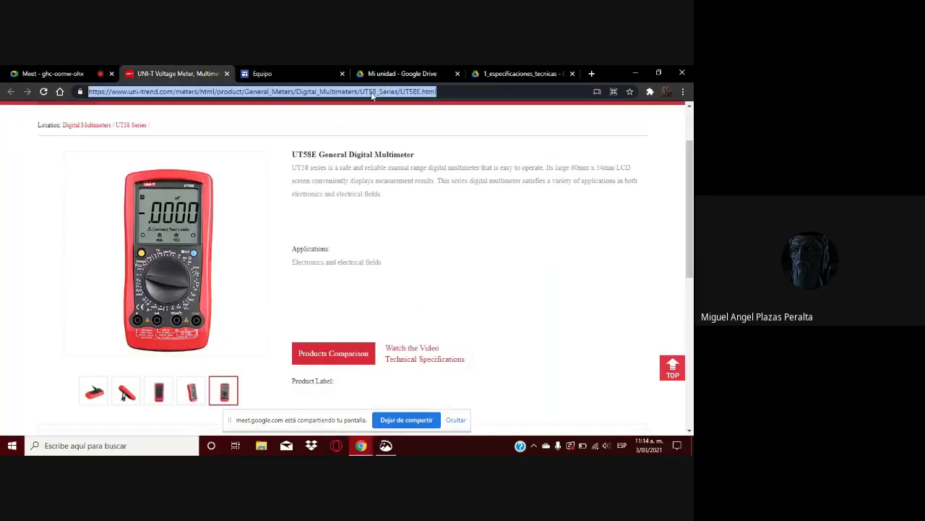
pyautogui.click(282, 69)
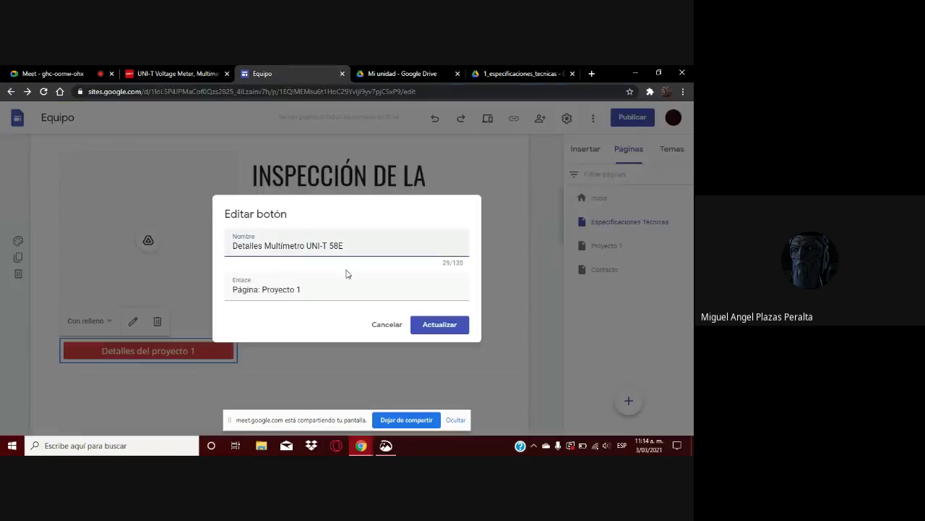
pyautogui.click(332, 281)
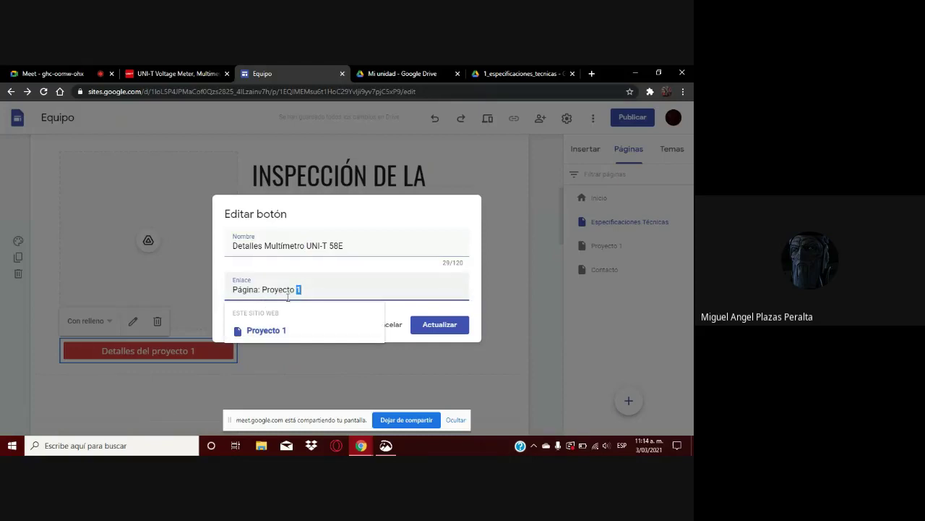
pyautogui.press('BackSpace')
pyautogui.press('BackSpace')
pyautogui.press('BackSpace')
pyautogui.press('BackSpace')
pyautogui.press('BackSpace')
pyautogui.press('BackSpace')
pyautogui.press('BackSpace')
pyautogui.press('BackSpace')
pyautogui.press('BackSpace')
pyautogui.press('BackSpace')
pyautogui.press('BackSpace')
pyautogui.press('BackSpace')
pyautogui.press('BackSpace')
pyautogui.press('BackSpace')
pyautogui.press('BackSpace')
pyautogui.press('BackSpace')
pyautogui.press('BackSpace')
pyautogui.press('BackSpace')
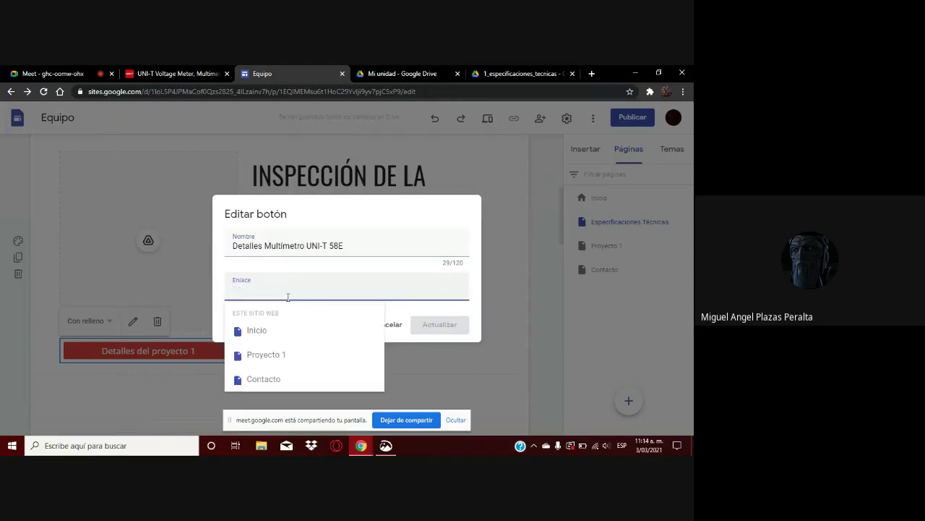
pyautogui.hotkey('ctrl', 'v')
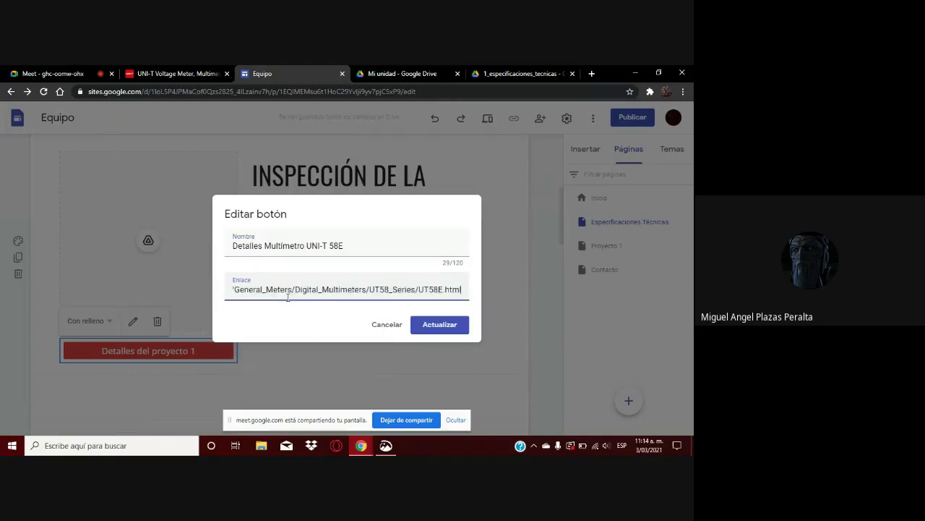
pyautogui.click(443, 325)
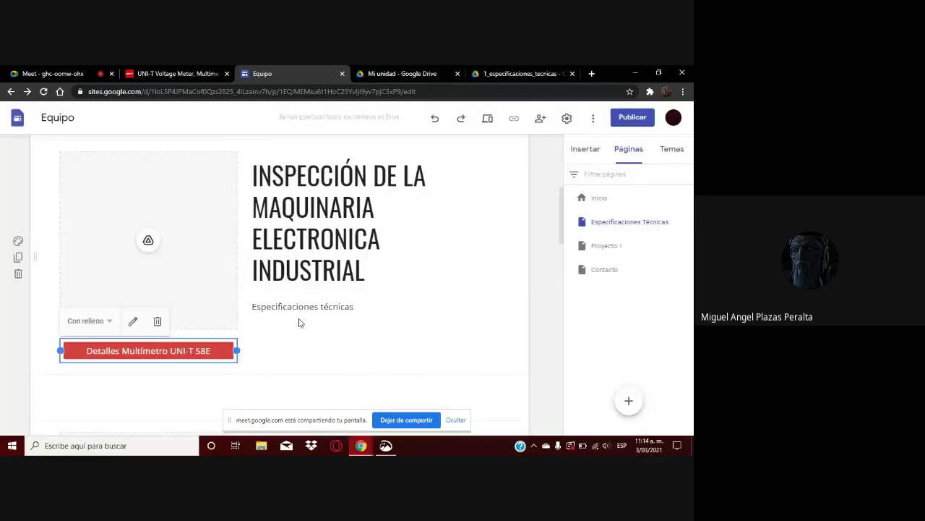
# Step: Close the separate Drive page and insert the 1_especificaciones_tecnicas folder, found under Trimestre I, into the empty placeholder above the button
pyautogui.click(457, 74)
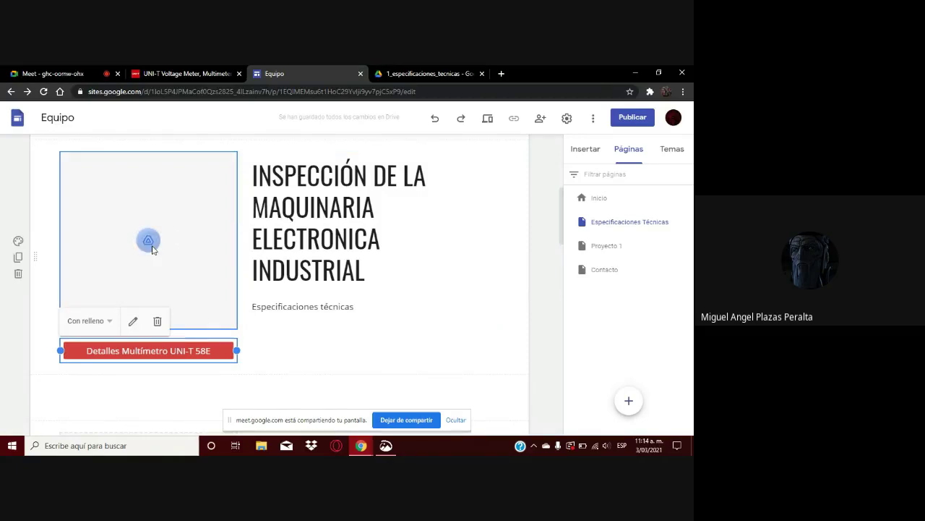
pyautogui.click(151, 248)
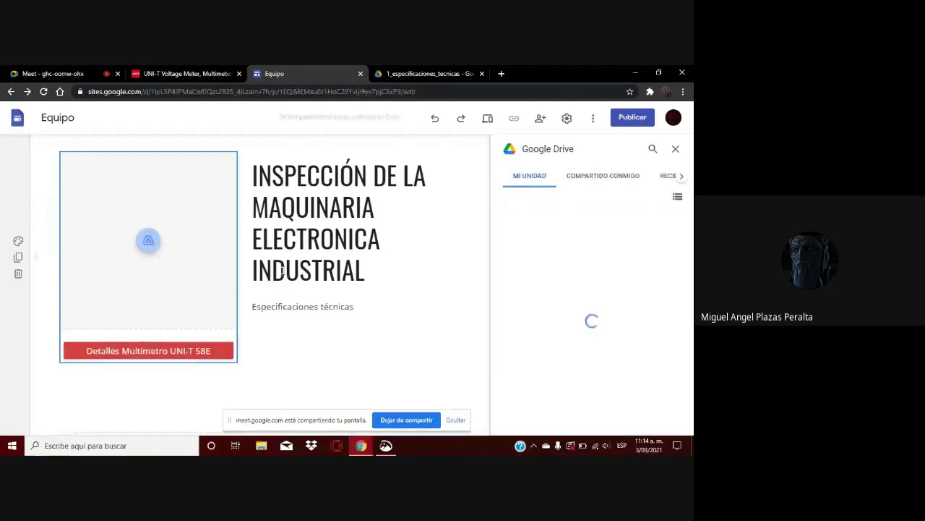
pyautogui.click(564, 248)
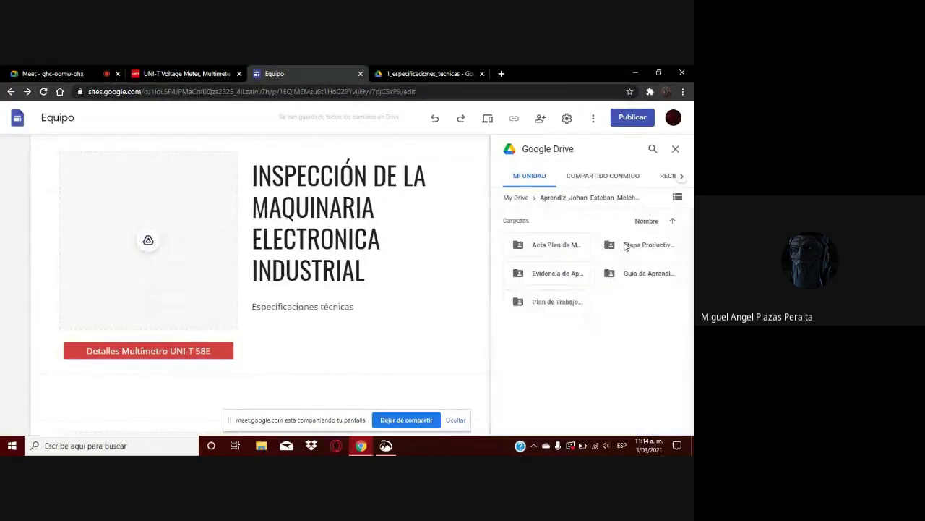
pyautogui.click(574, 269)
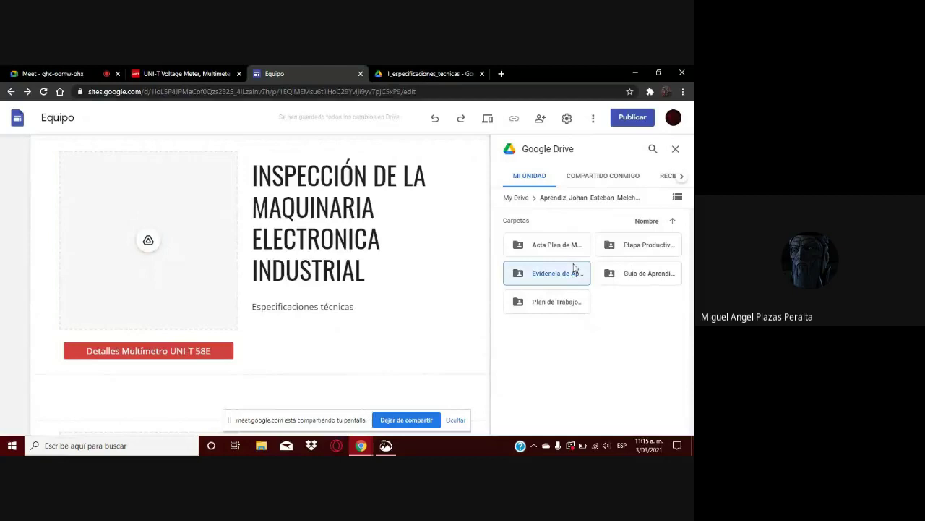
pyautogui.click(574, 268)
pyautogui.click(623, 244)
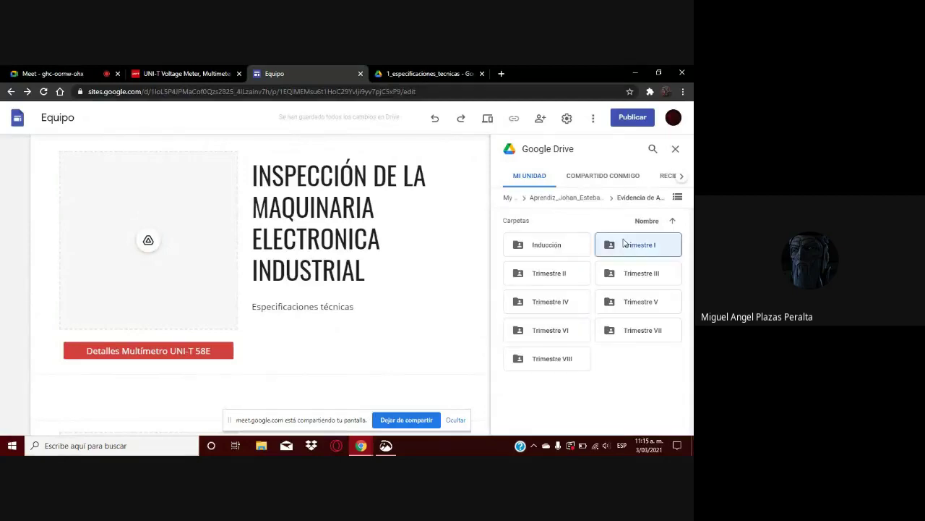
pyautogui.click(624, 244)
pyautogui.click(556, 248)
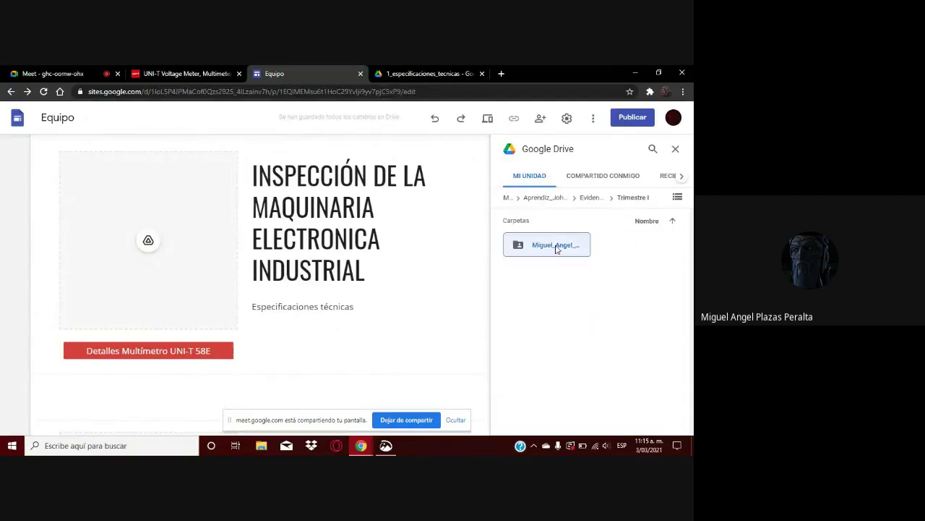
pyautogui.click(556, 247)
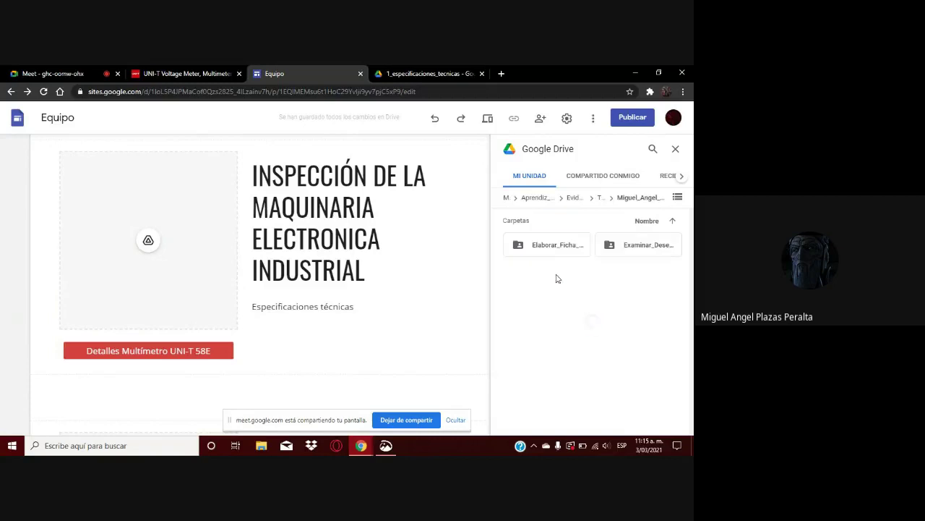
pyautogui.doubleClick(616, 252)
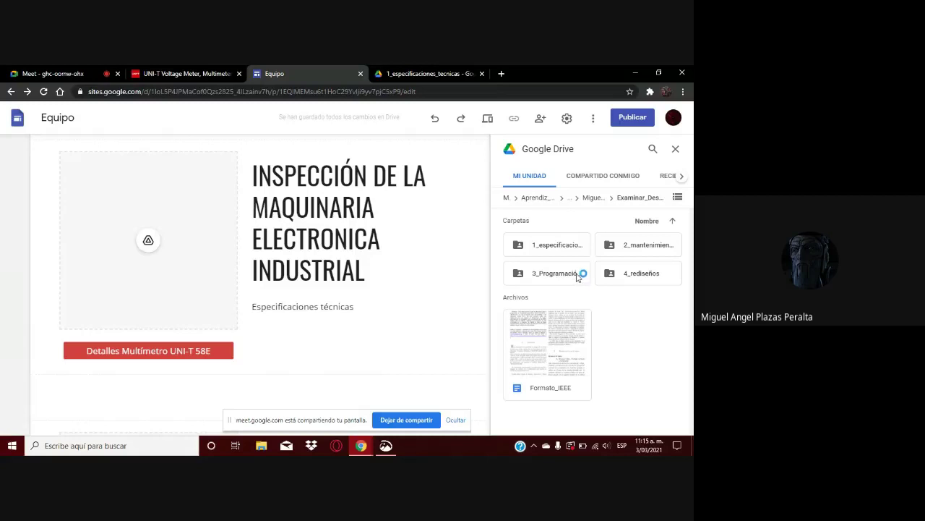
pyautogui.click(574, 243)
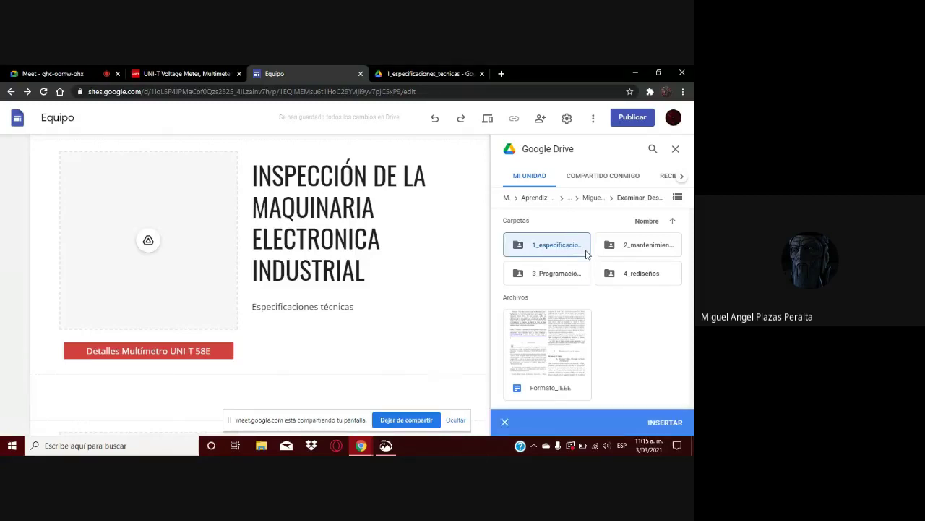
pyautogui.click(667, 424)
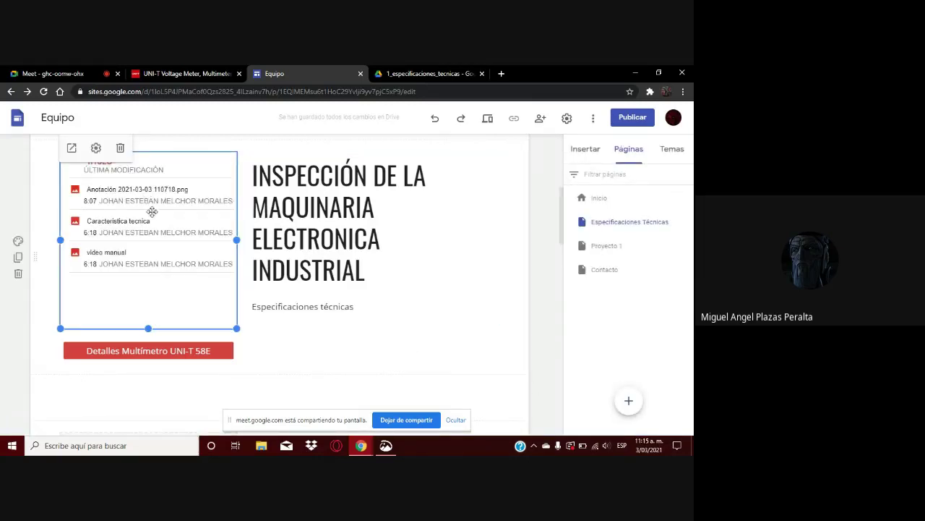
# Step: Set the view type of the embedded Drive folder to grid view
pyautogui.doubleClick(136, 249)
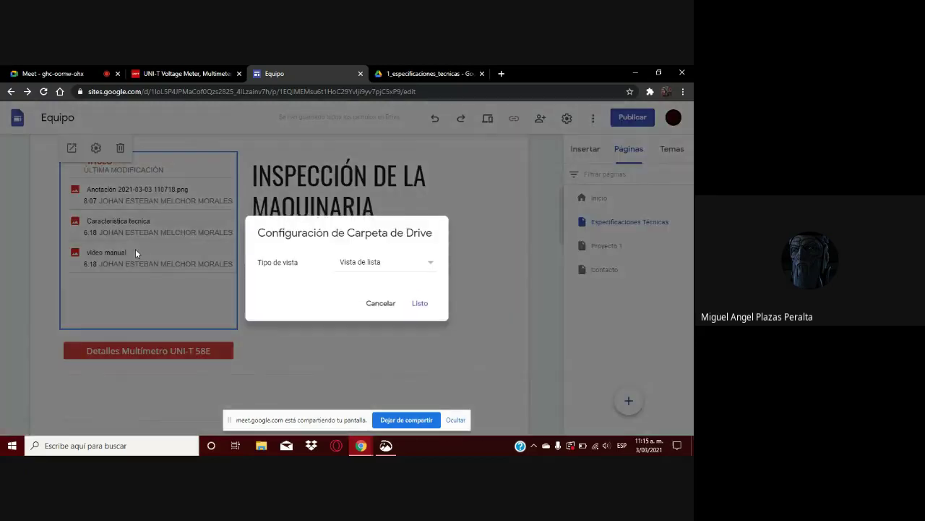
pyautogui.click(359, 269)
pyautogui.click(359, 281)
pyautogui.click(425, 306)
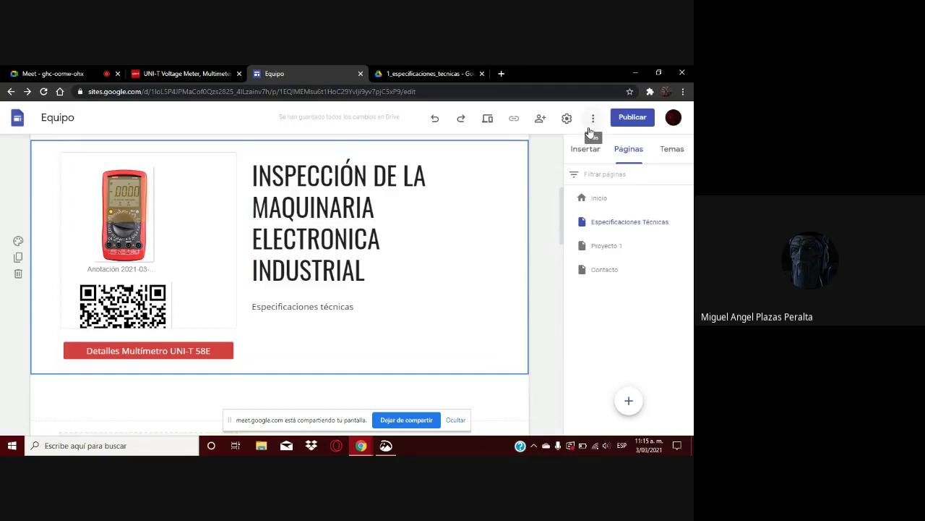
# Step: Start publishing the site, using the site link in the Meet chat as a reference for a web address beginning with "fich"
pyautogui.click(631, 121)
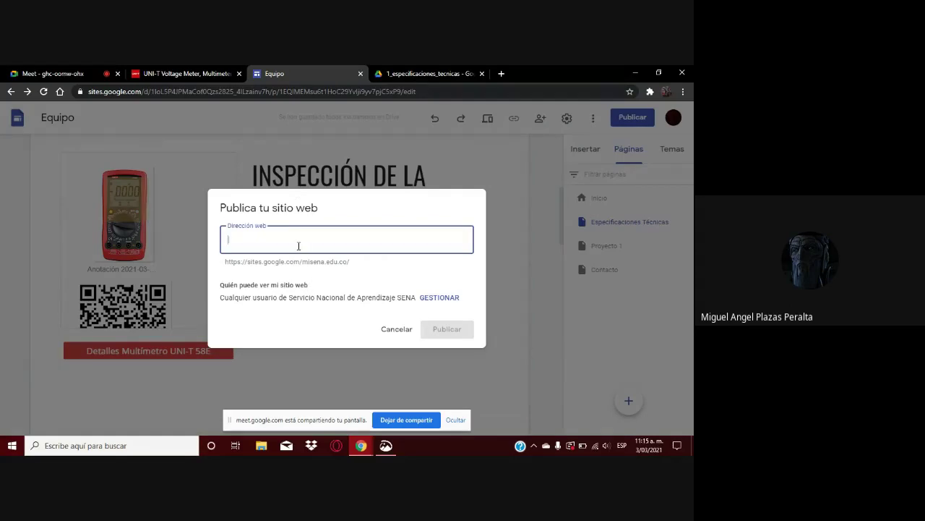
pyautogui.click(77, 75)
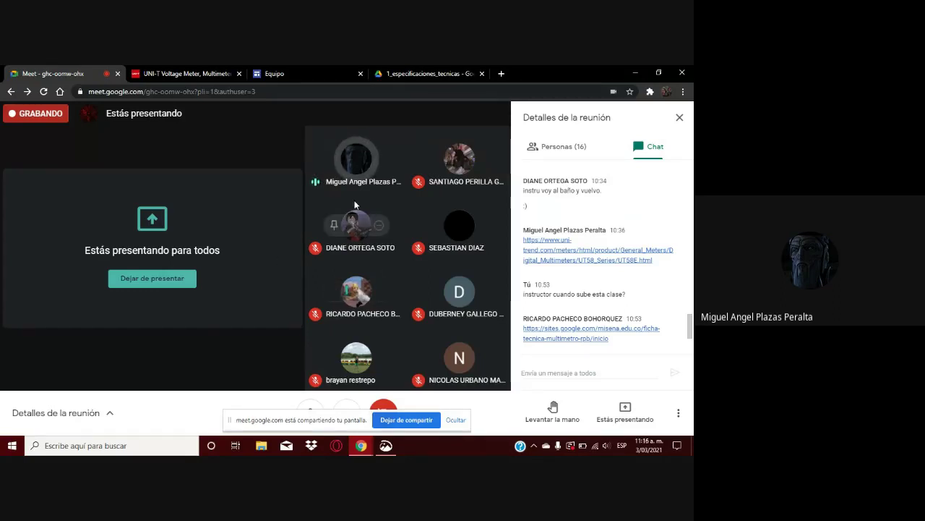
pyautogui.click(284, 67)
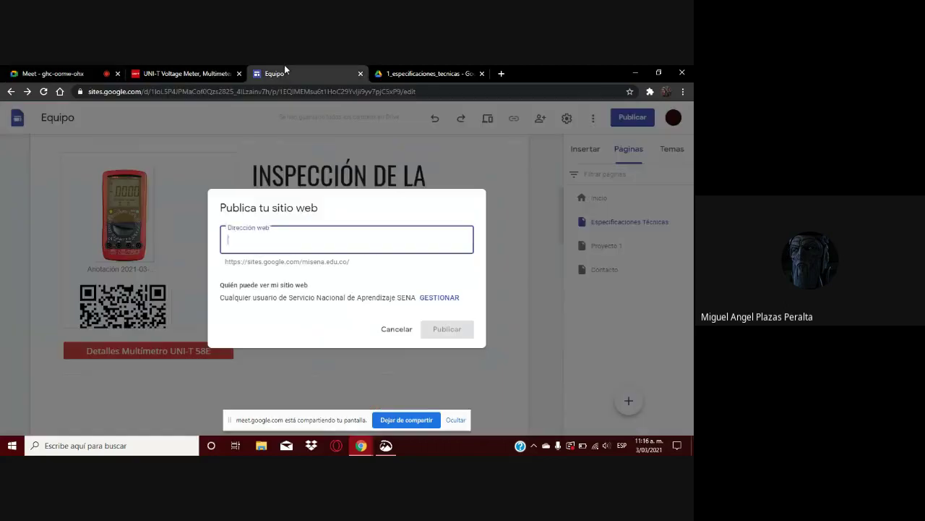
pyautogui.write('fich')
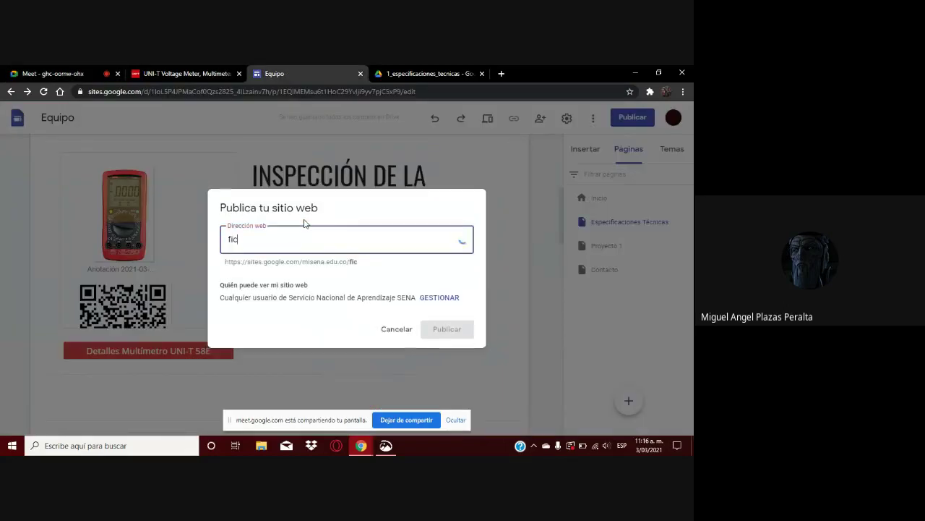